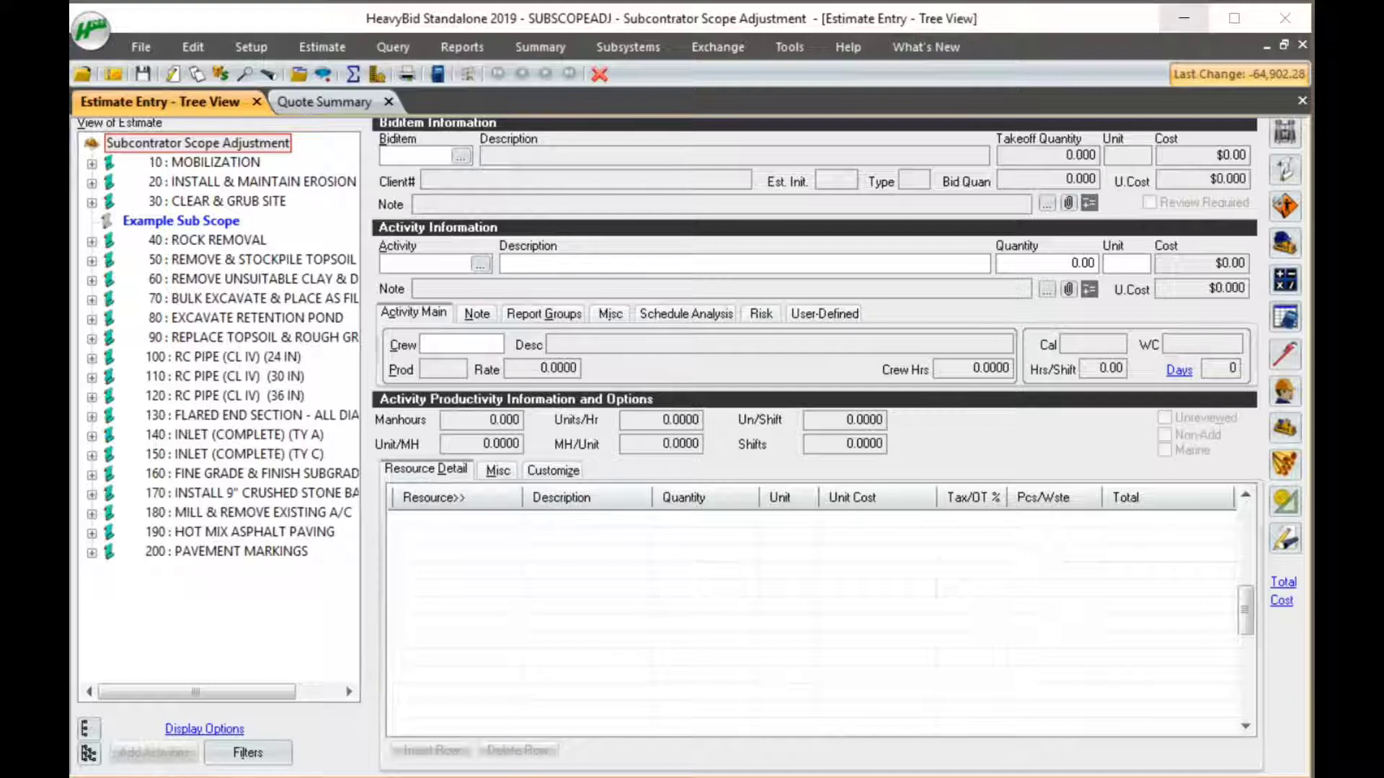
Open the quote sheet of the BLAST folder from the quote summary and examine the vendors' unit prices.
{"action": "left_click", "coordinate": [300, 109]}
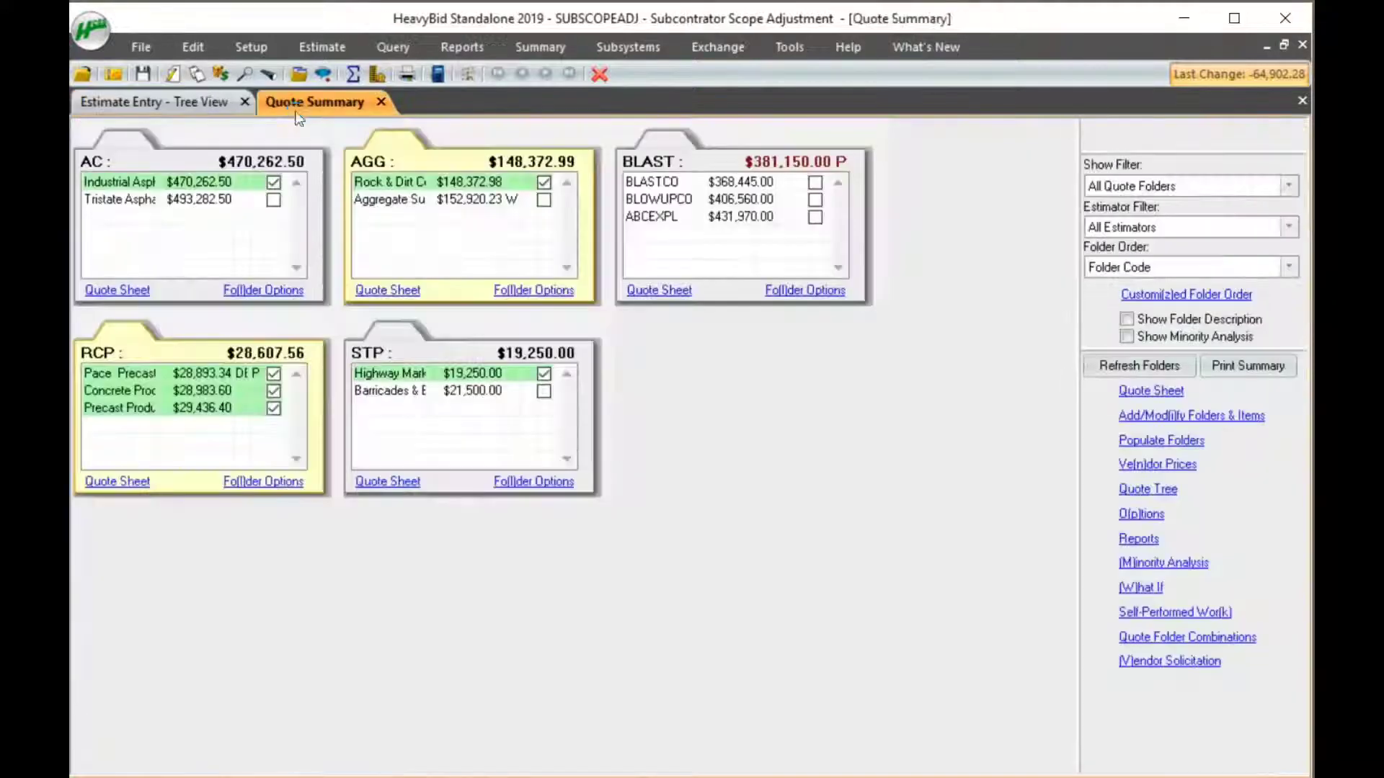
{"action": "left_click", "coordinate": [671, 294]}
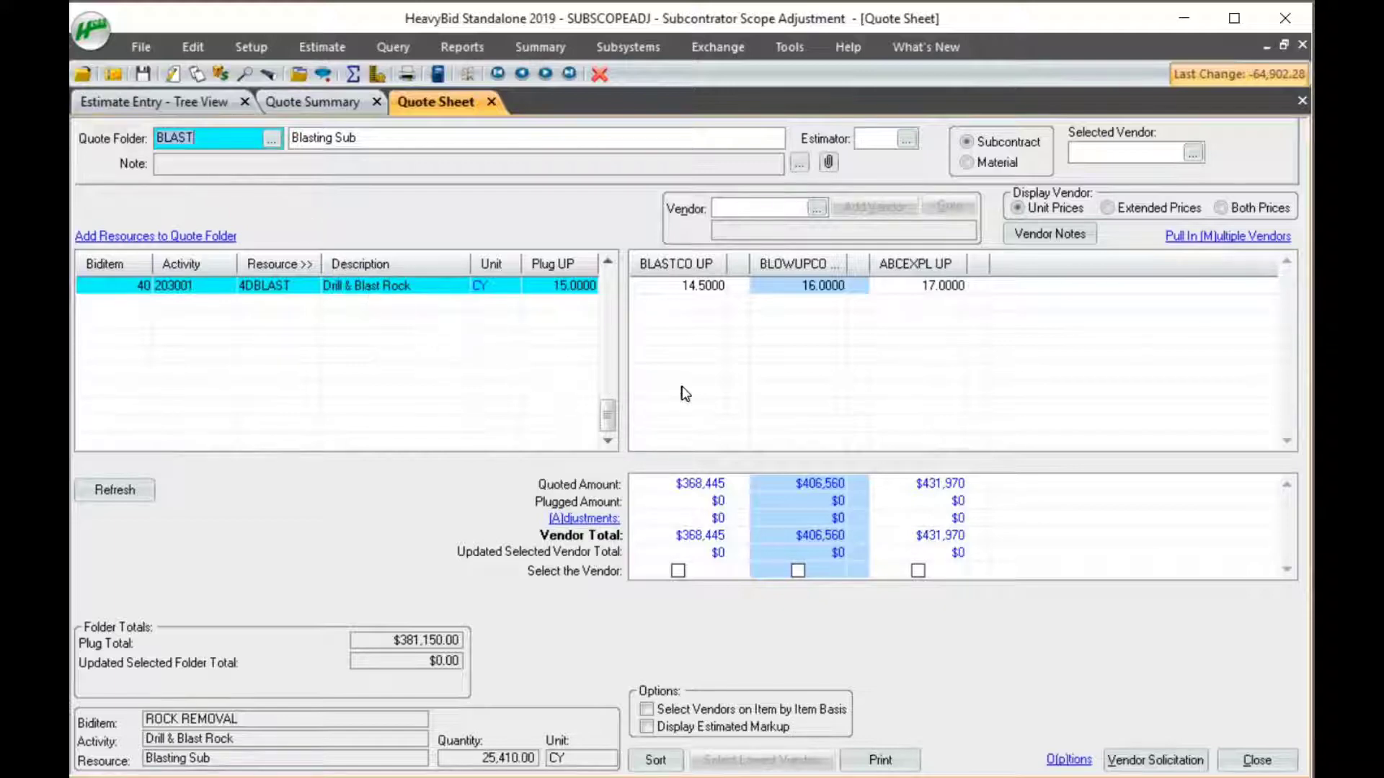
{"action": "left_click", "coordinate": [699, 287]}
{"action": "left_click", "coordinate": [725, 284]}
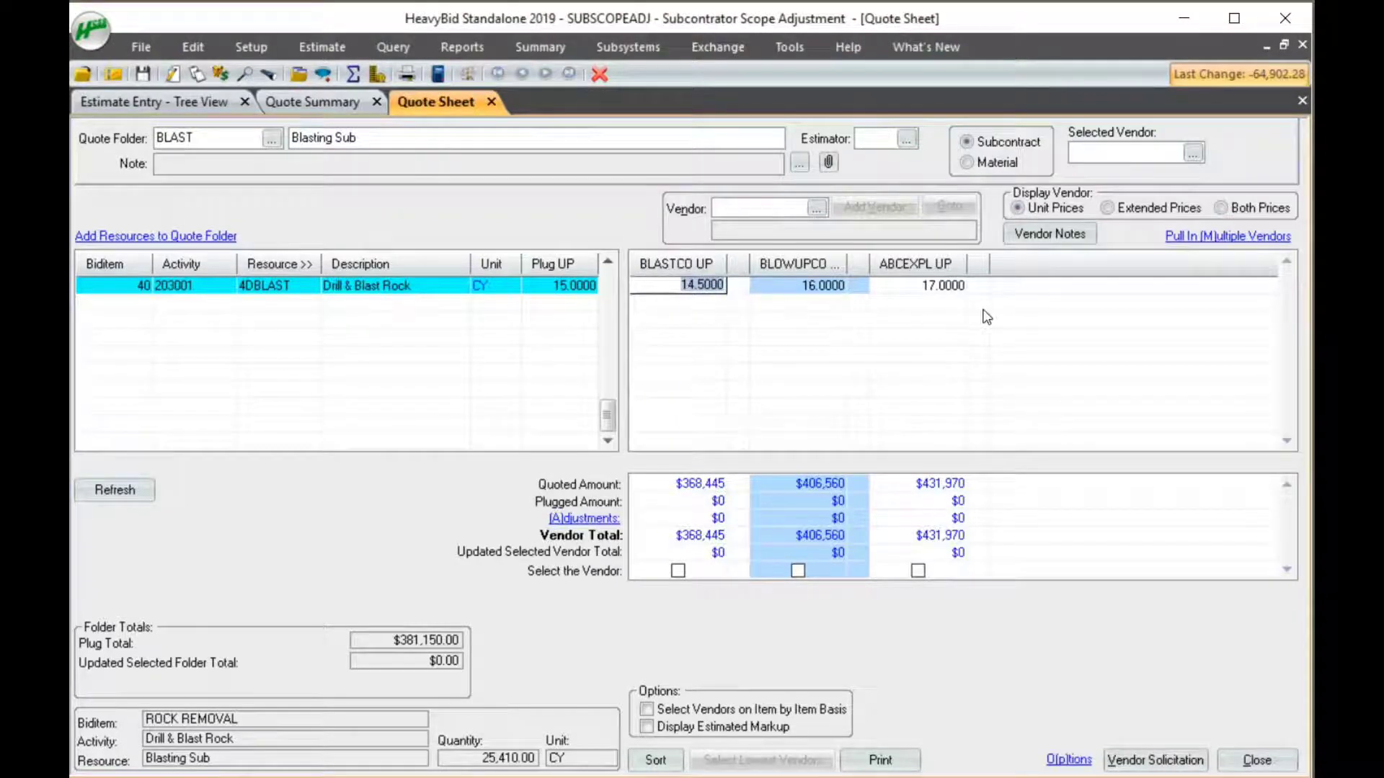
Examine the ad hoc adjustment code, description and amount fields in BLASTCO's quote adjustments, leaving without saving.
{"action": "left_click", "coordinate": [584, 520]}
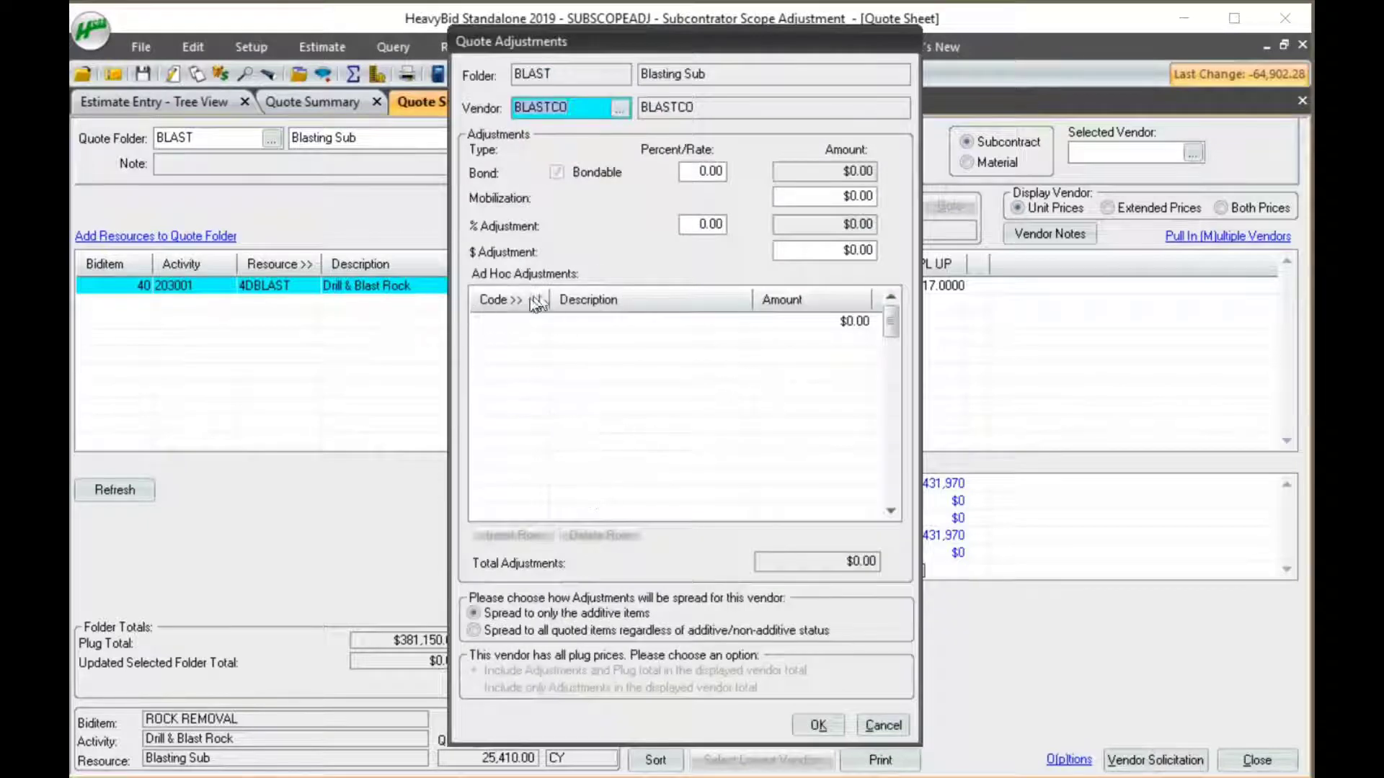
{"action": "left_click", "coordinate": [511, 333]}
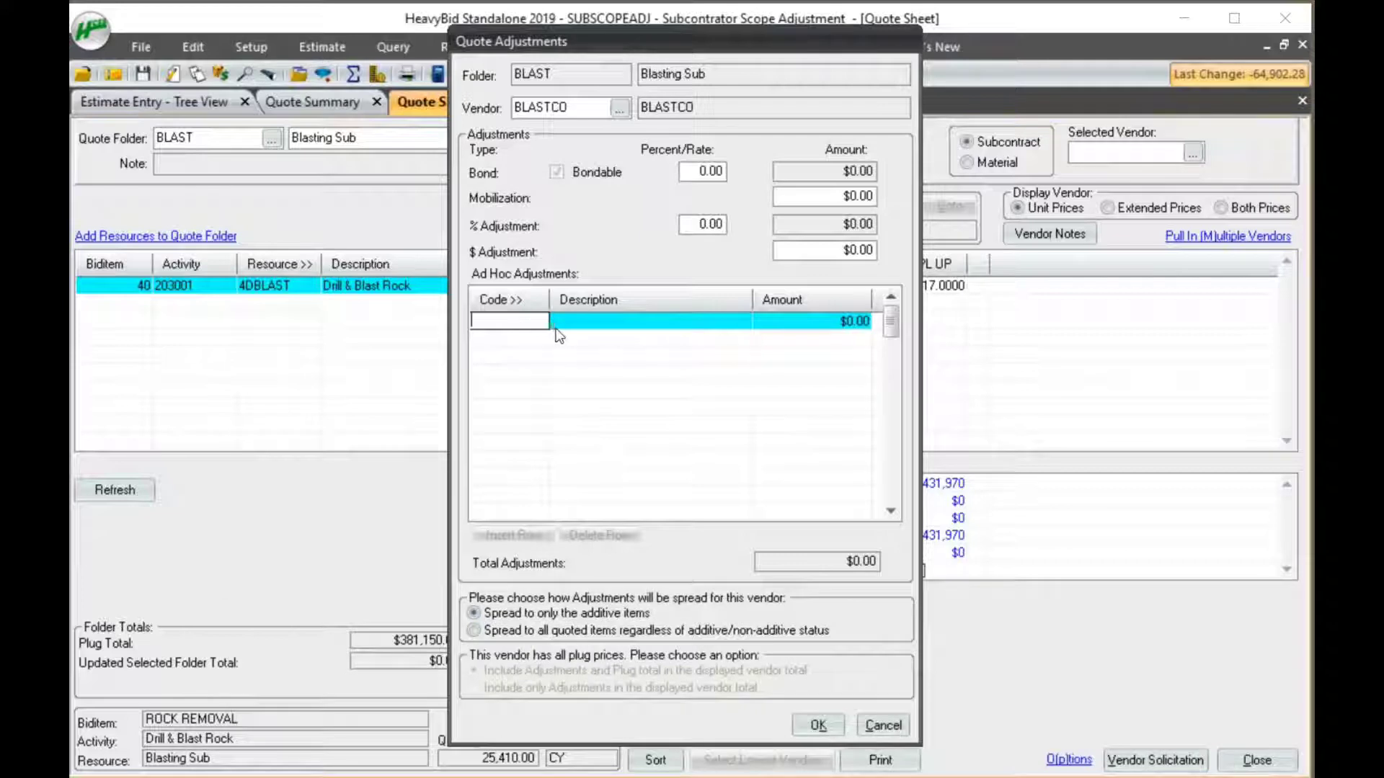
{"action": "left_click", "coordinate": [601, 321]}
{"action": "key", "text": "Tab"}
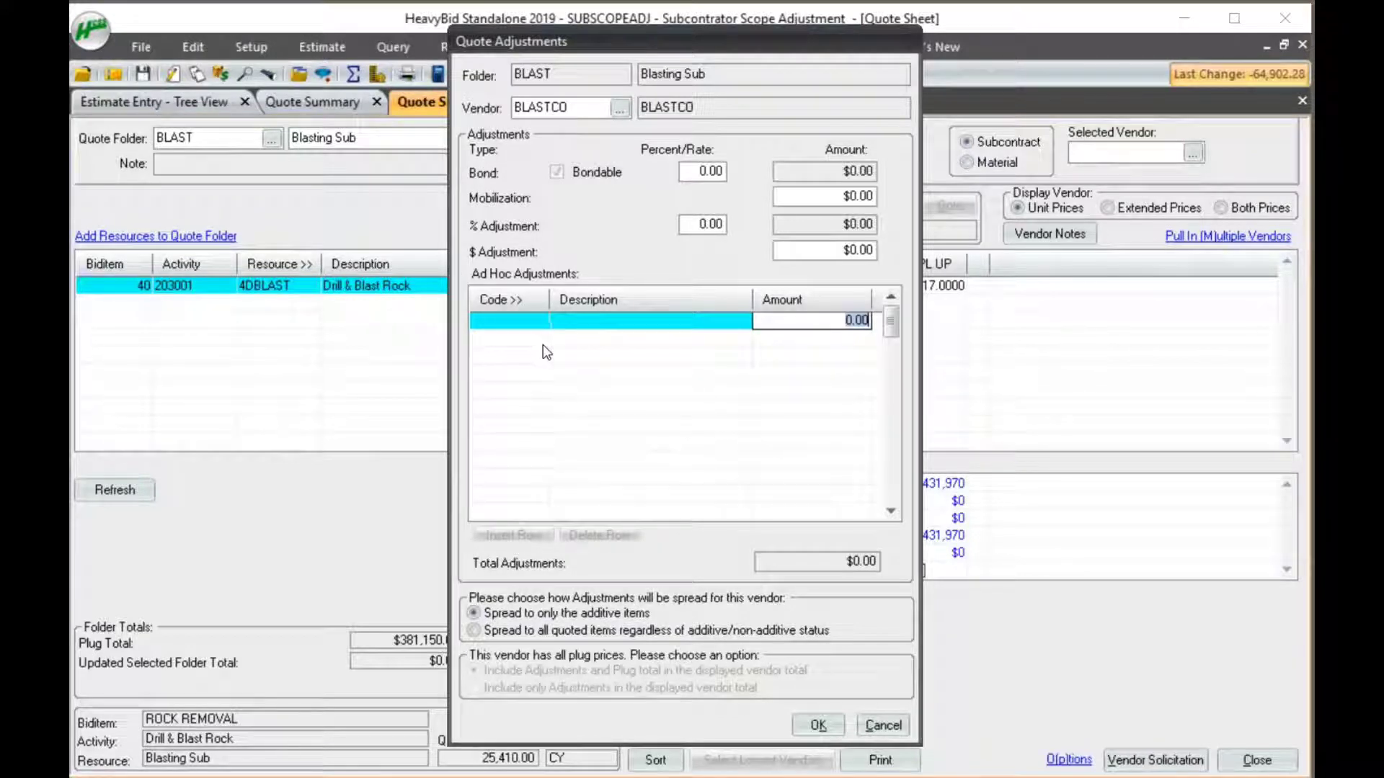
{"action": "left_click", "coordinate": [609, 322]}
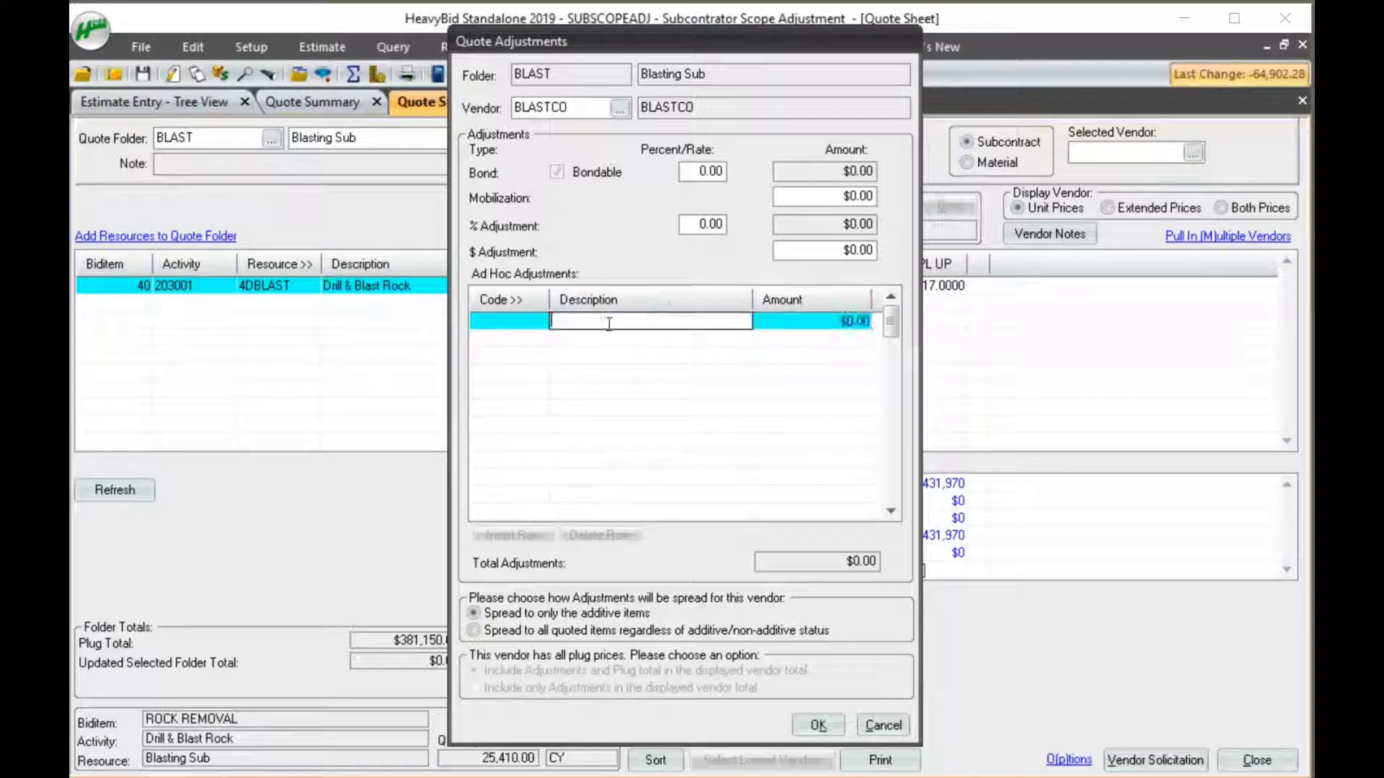
{"action": "left_click", "coordinate": [843, 328]}
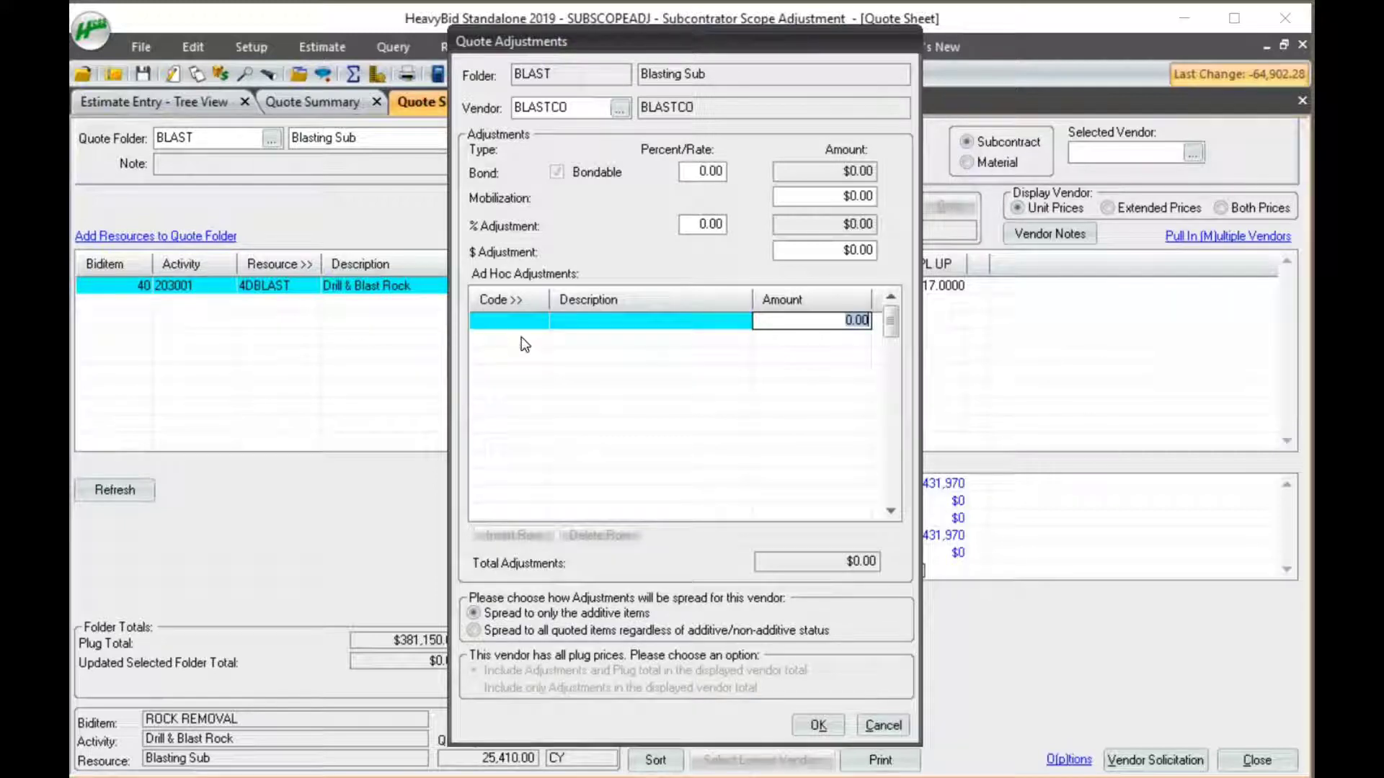
{"action": "left_click", "coordinate": [883, 725]}
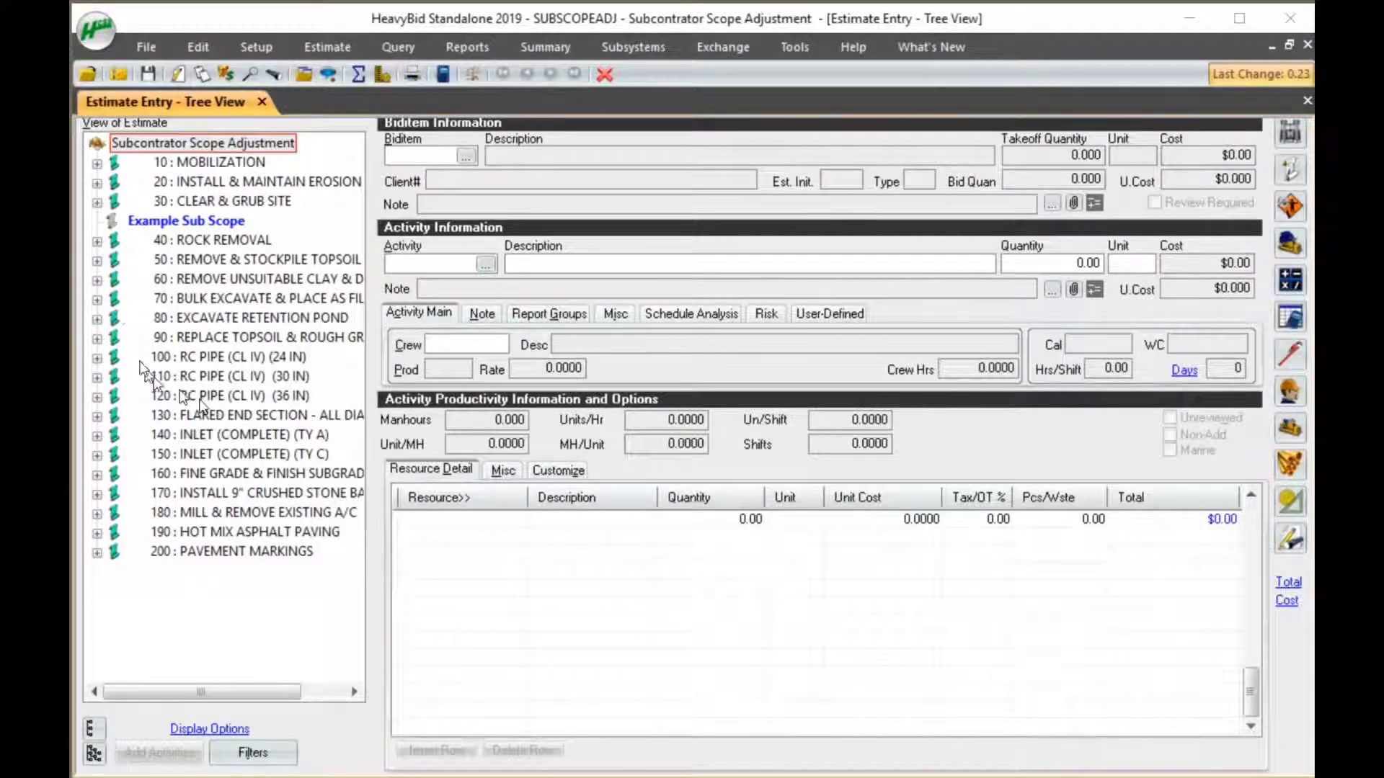
Review the resource details of the Drill & Blast Rock activity and activities Q1-40 through Q5-40 under biditem 40, Rock Removal.
{"action": "double_click", "coordinate": [215, 236]}
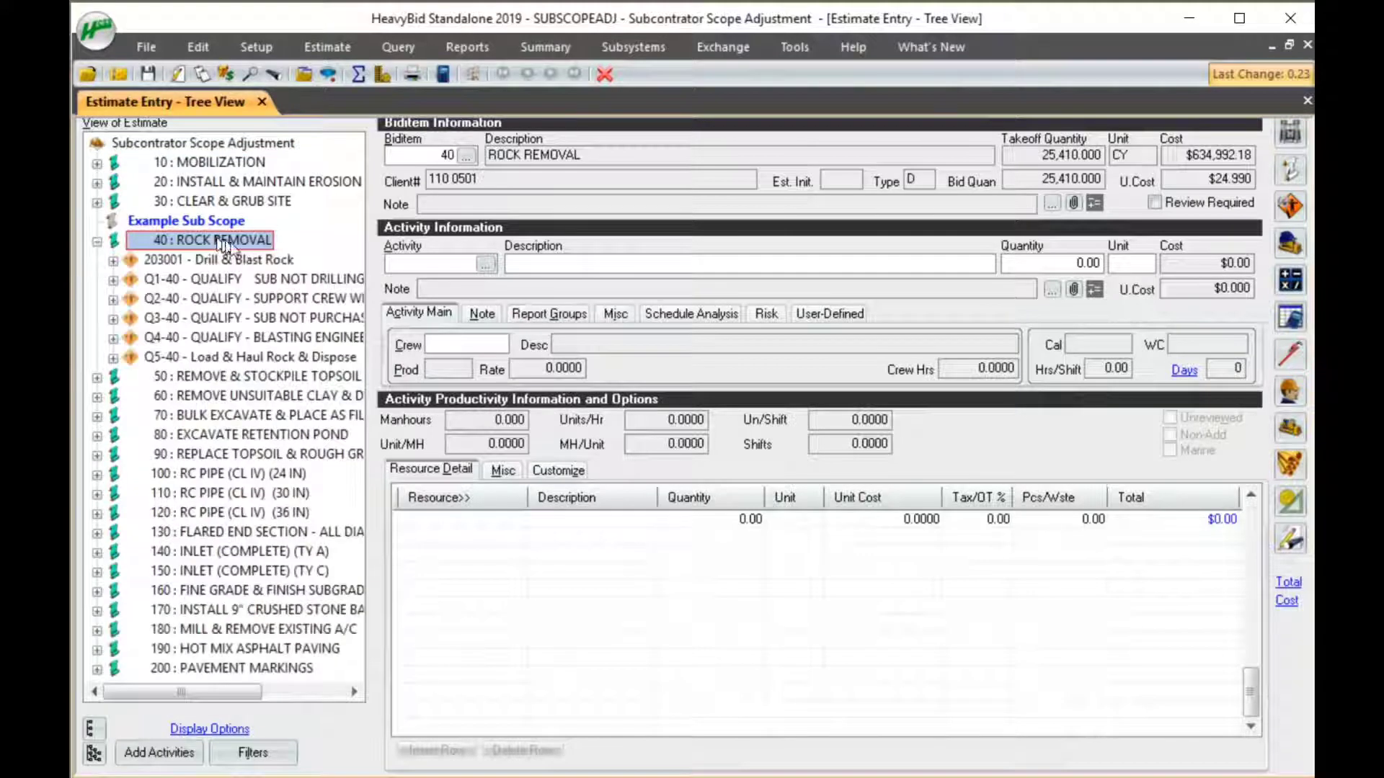
{"action": "left_click", "coordinate": [235, 262]}
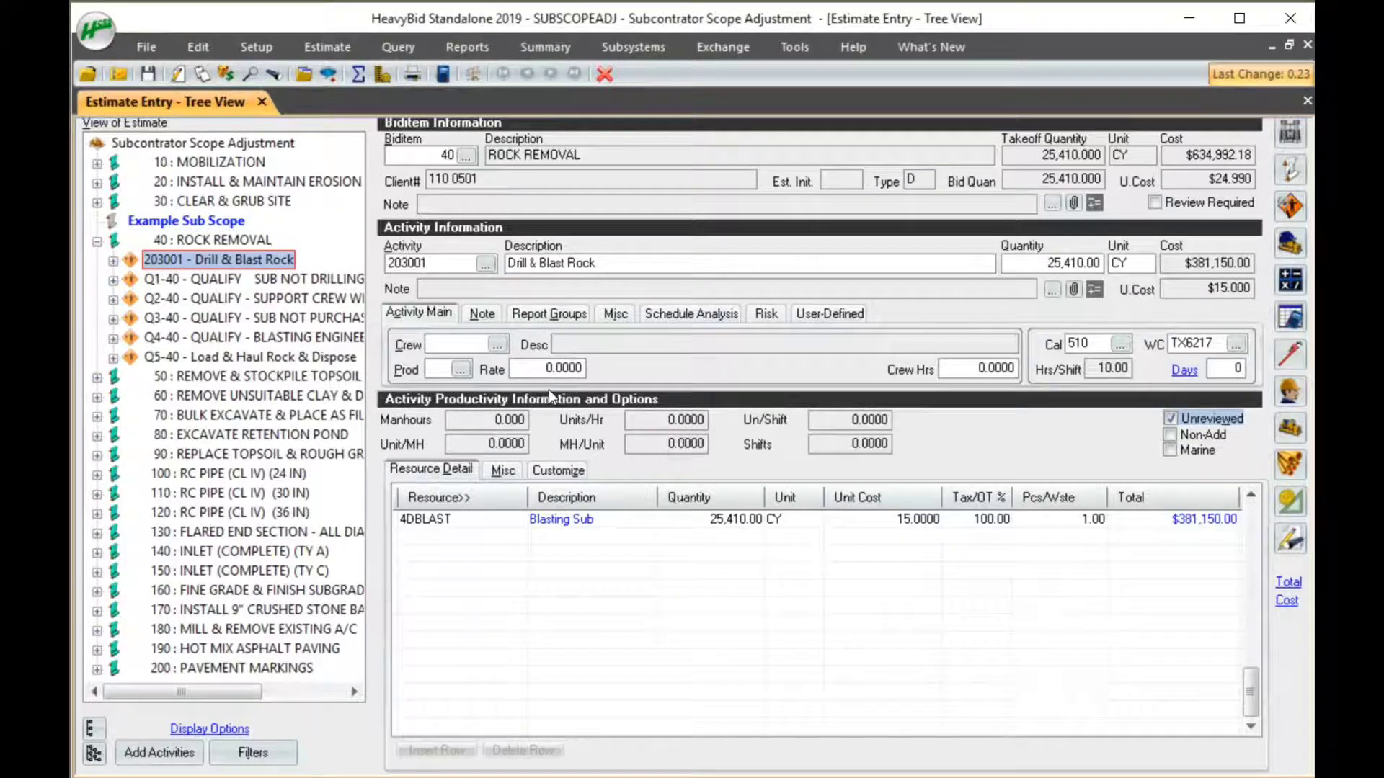
{"action": "left_click", "coordinate": [333, 282]}
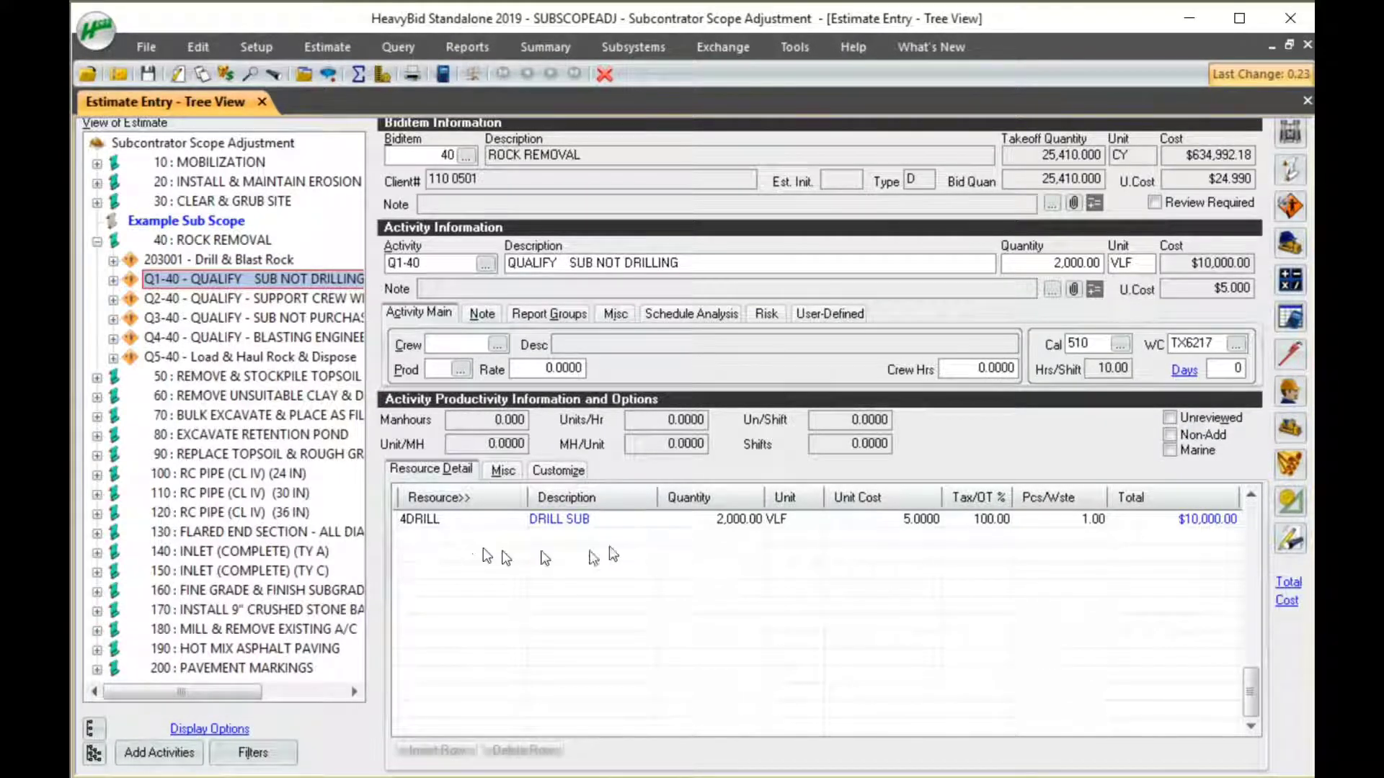
{"action": "left_click", "coordinate": [925, 523]}
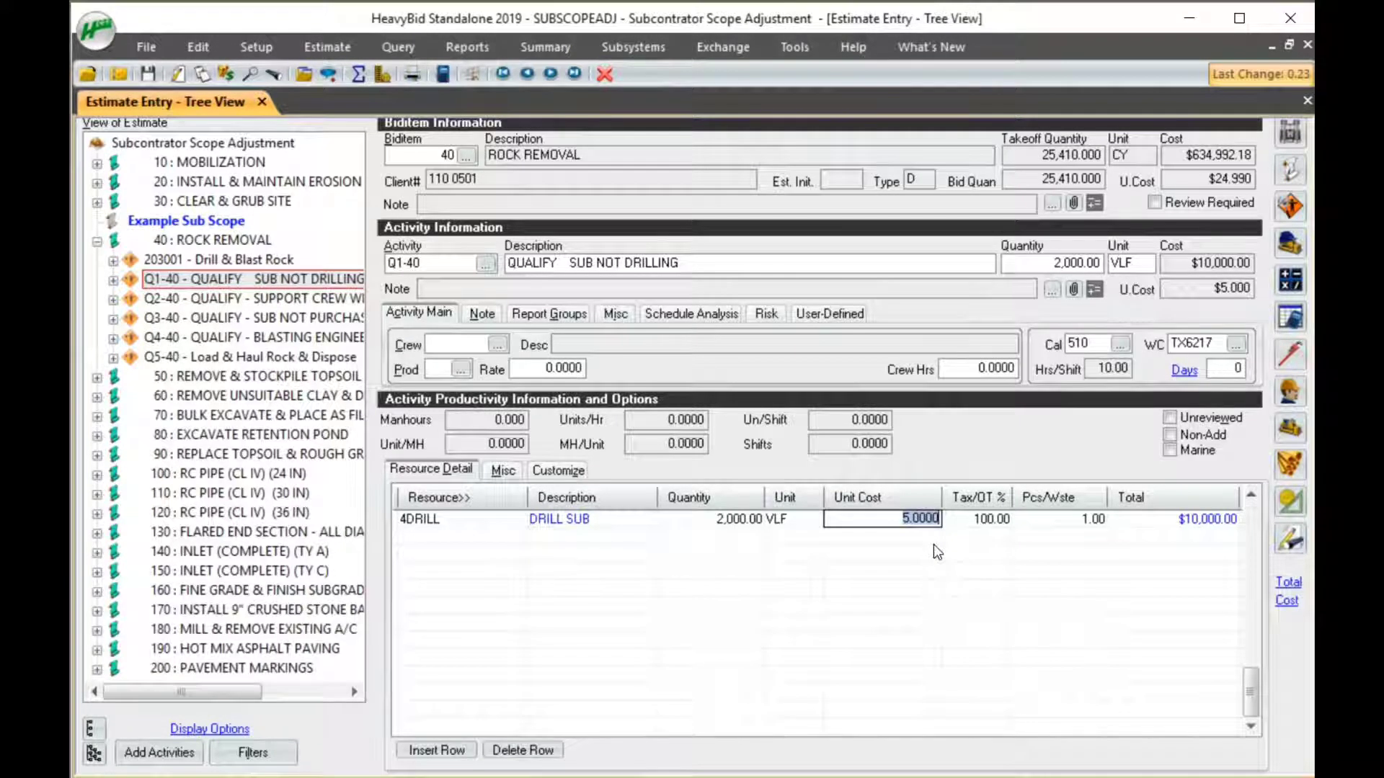
{"action": "left_click", "coordinate": [297, 296]}
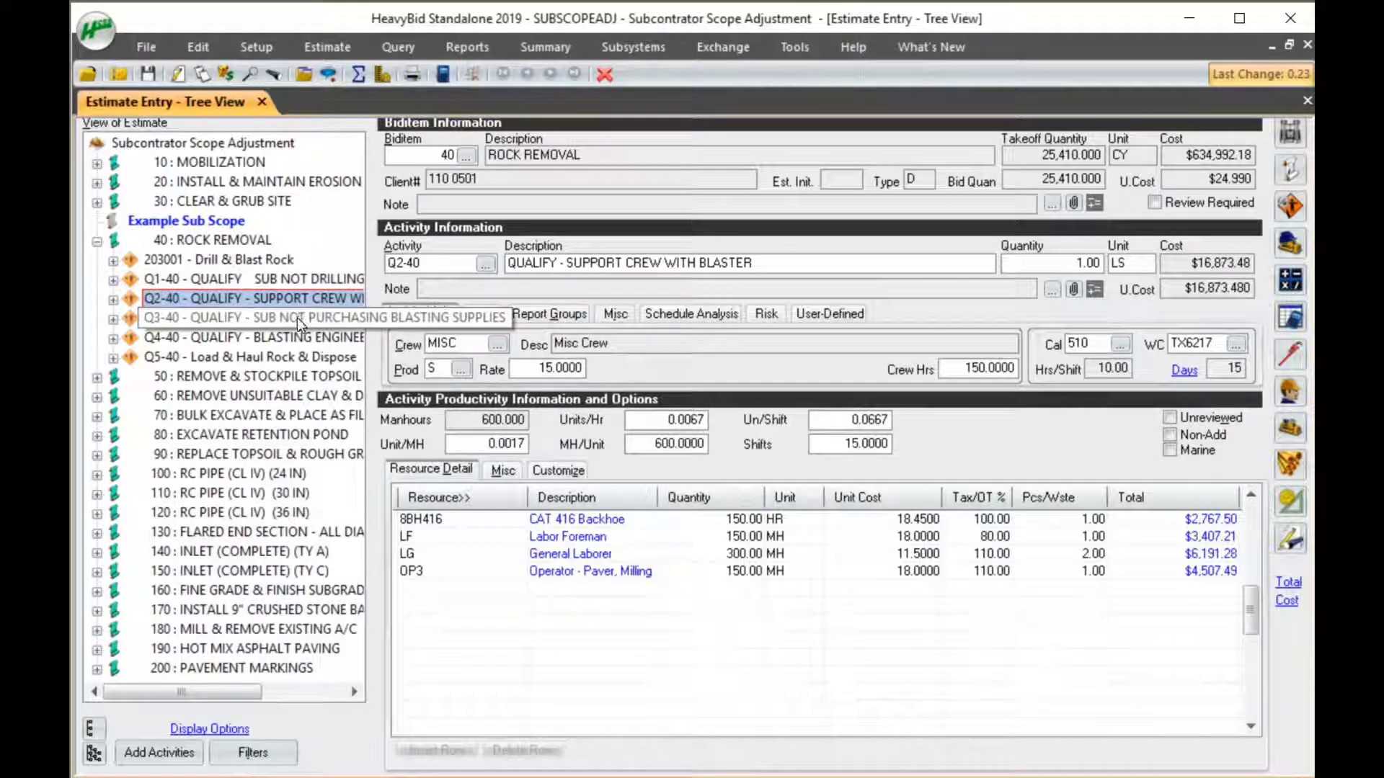
{"action": "left_click", "coordinate": [297, 318]}
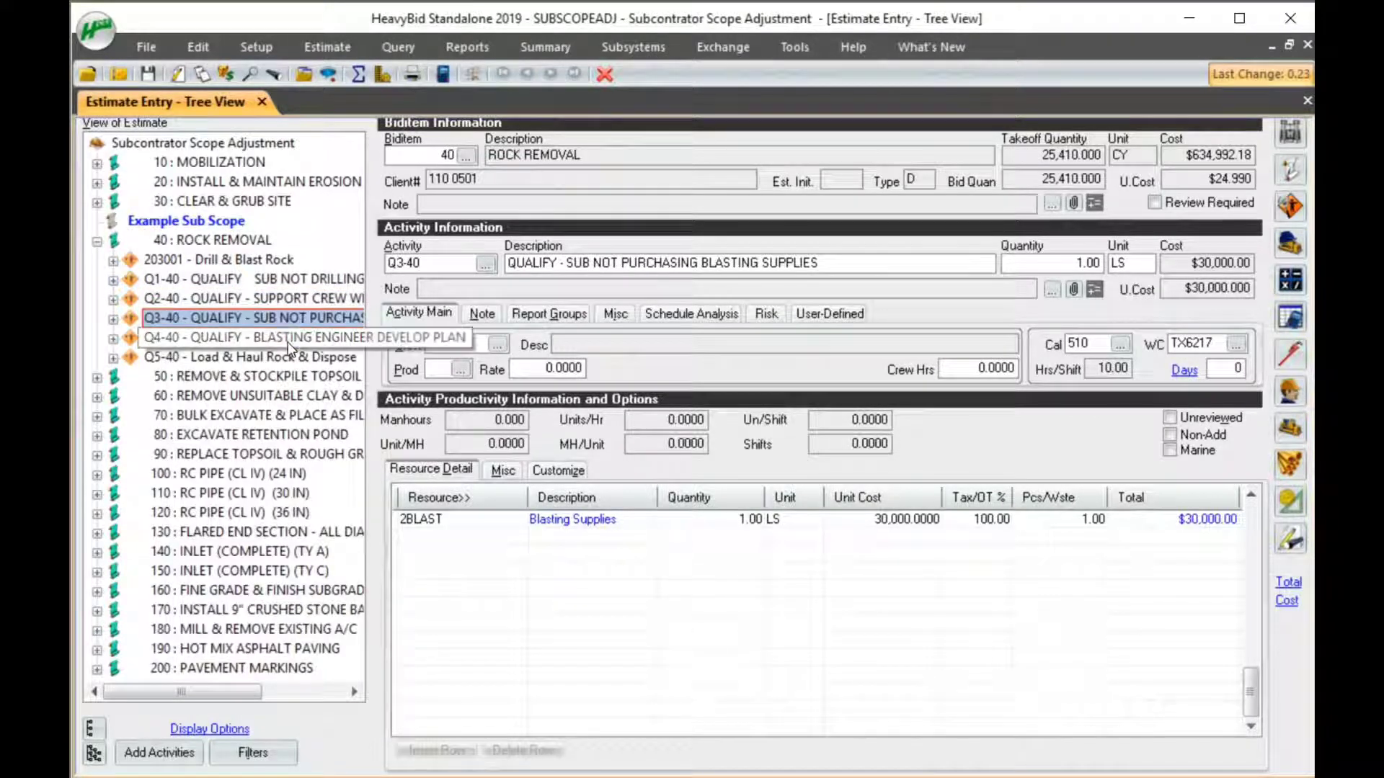
{"action": "left_click", "coordinate": [290, 339]}
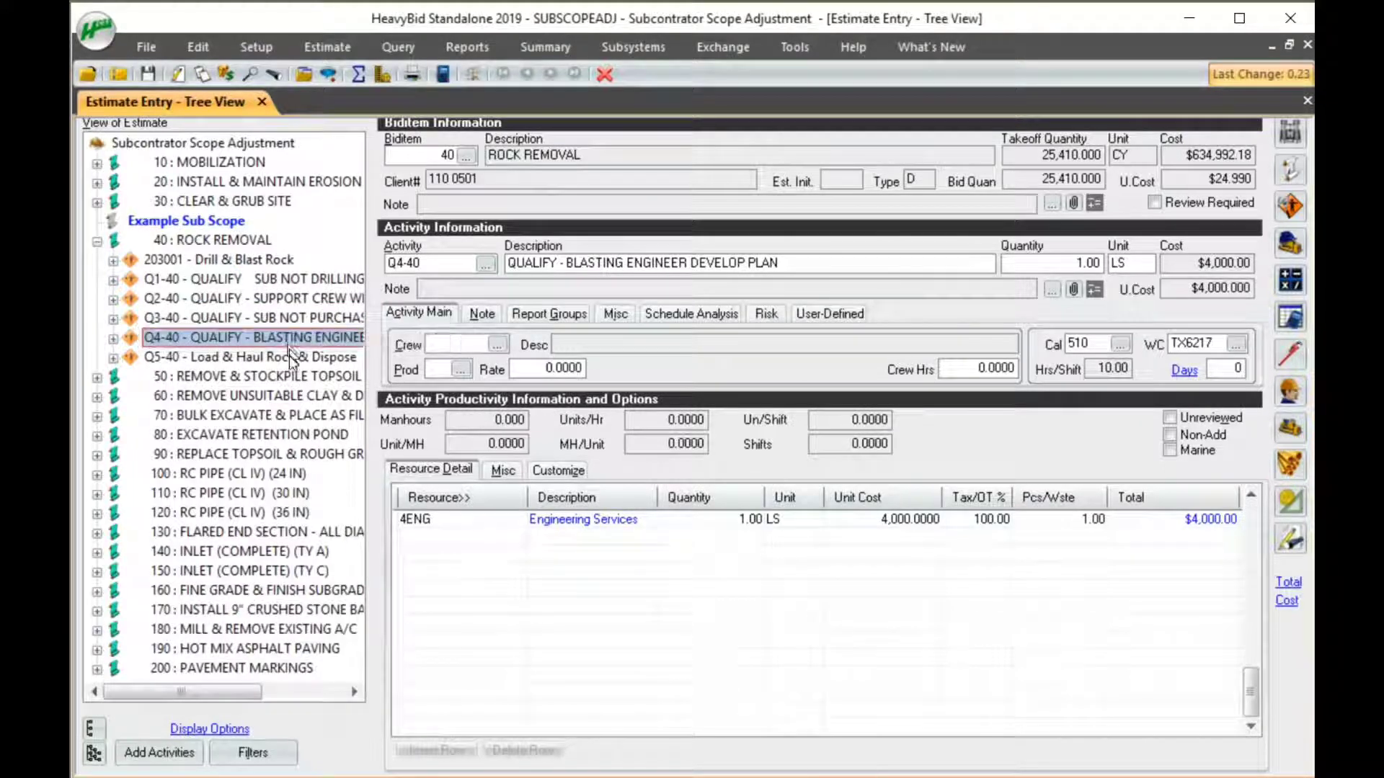
{"action": "left_click", "coordinate": [289, 359]}
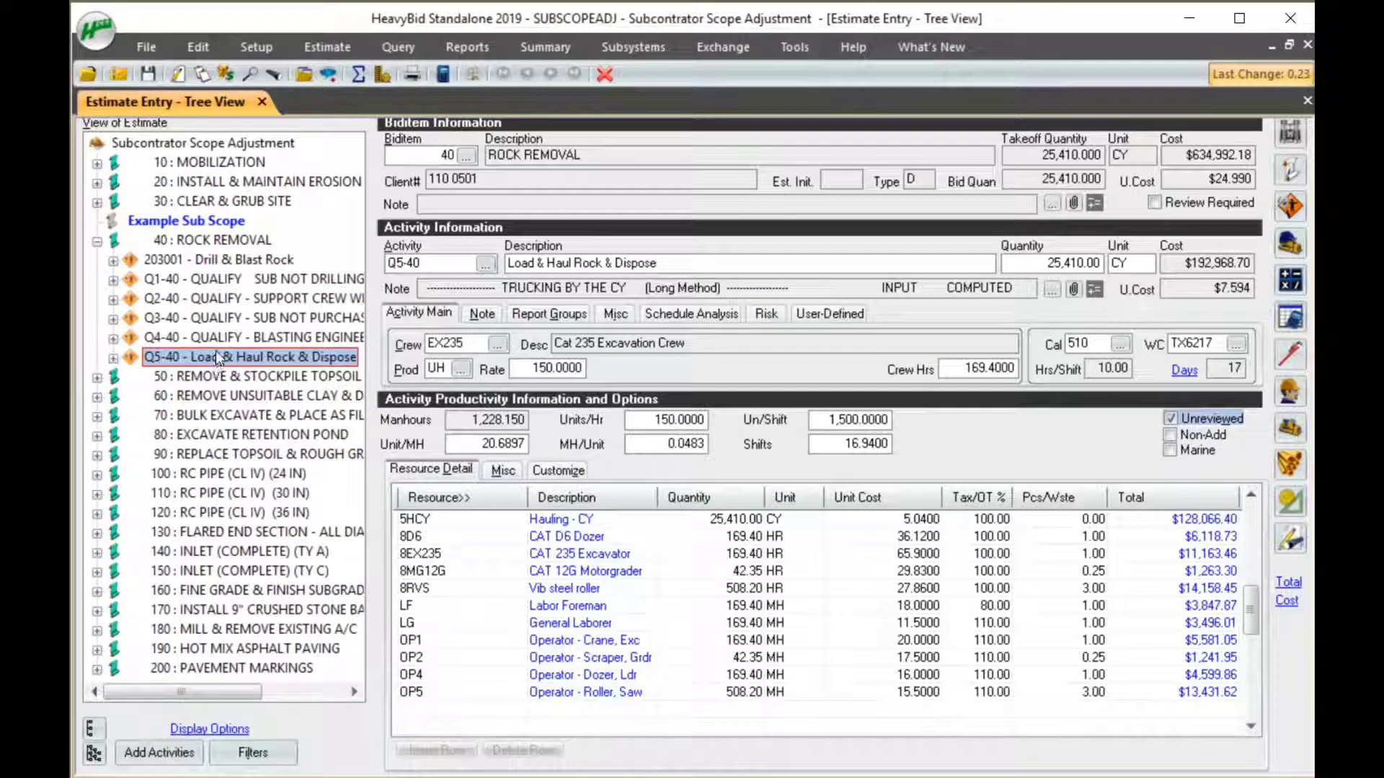
Create a new activity Q6-40 under Rock Removal with the description "SCOPE ADJUSTMENT - BLANK".
{"action": "left_click", "coordinate": [438, 266]}
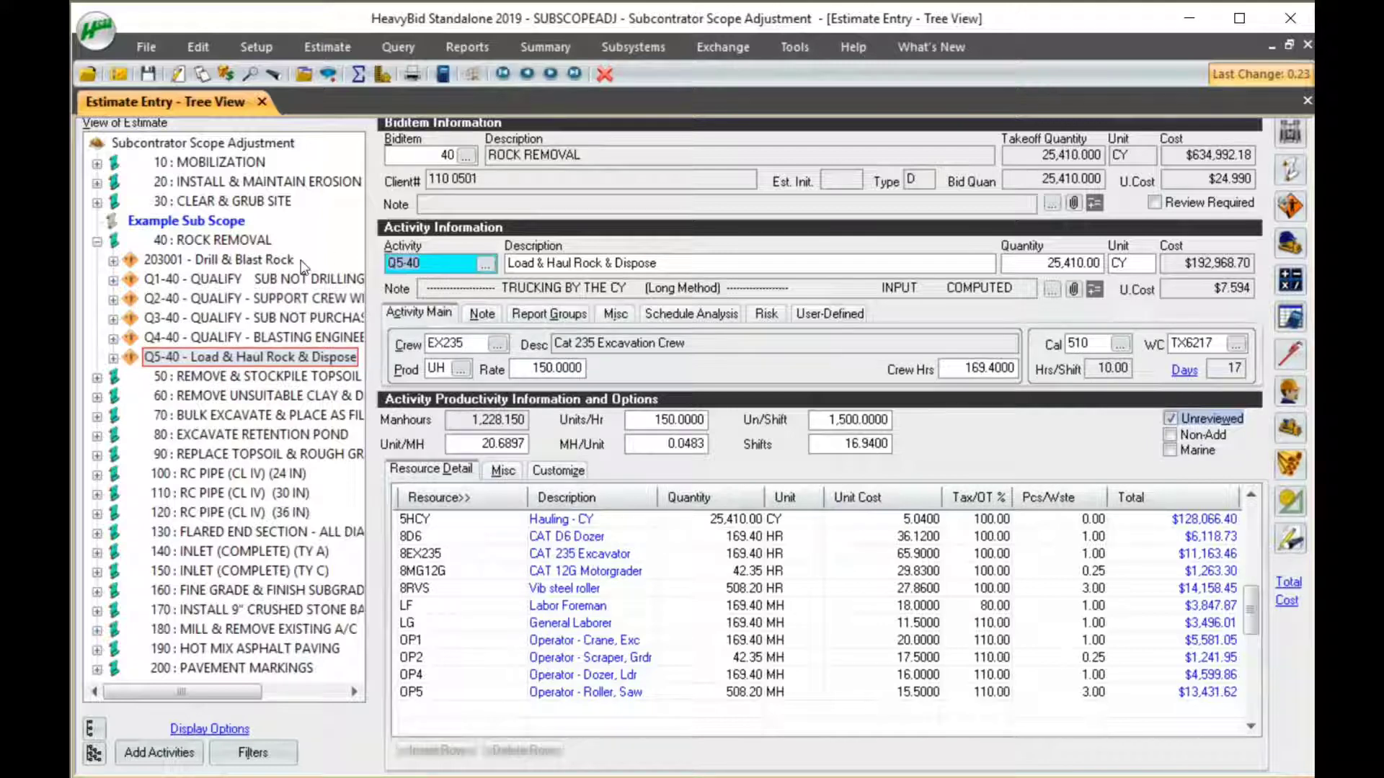
{"action": "type", "text": "Q6"}
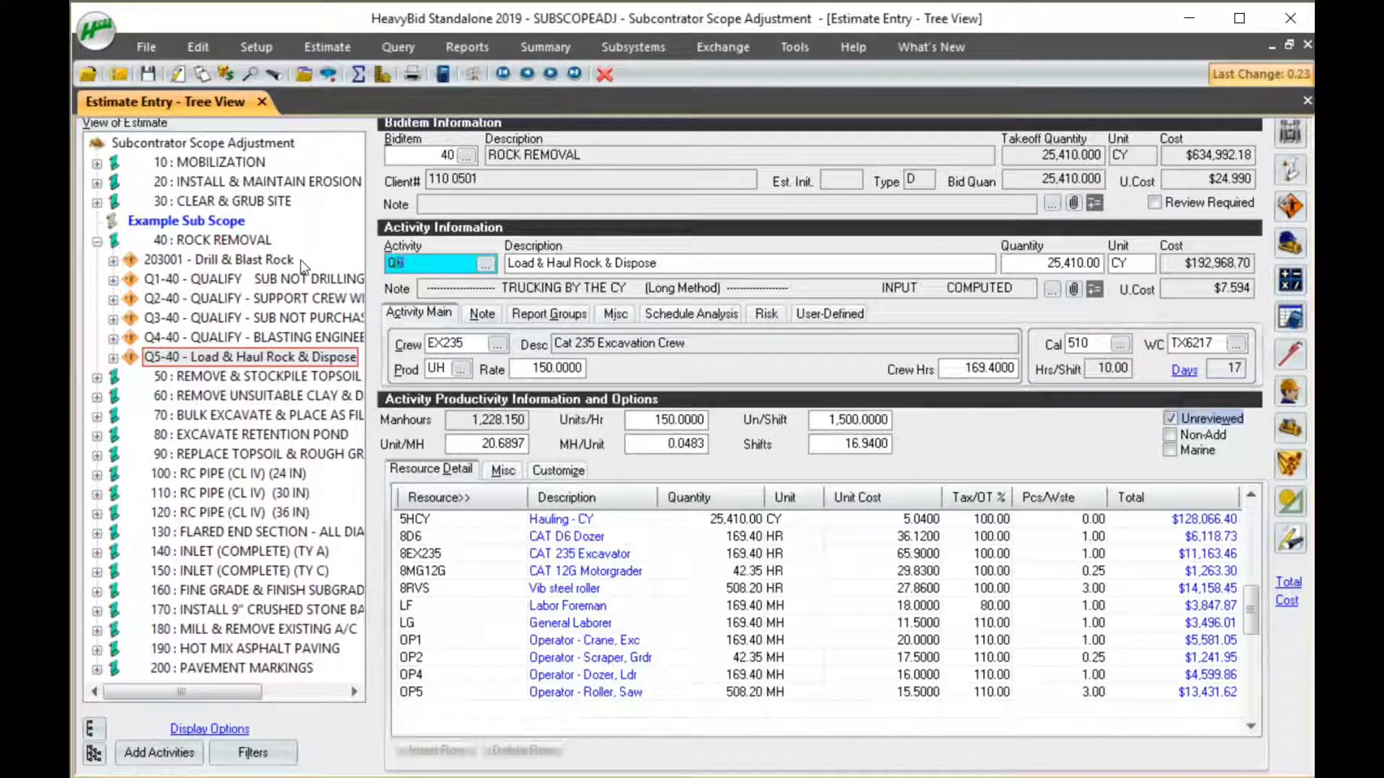
{"action": "type", "text": "-40"}
{"action": "key", "text": "Tab"}
{"action": "type", "text": "b"}
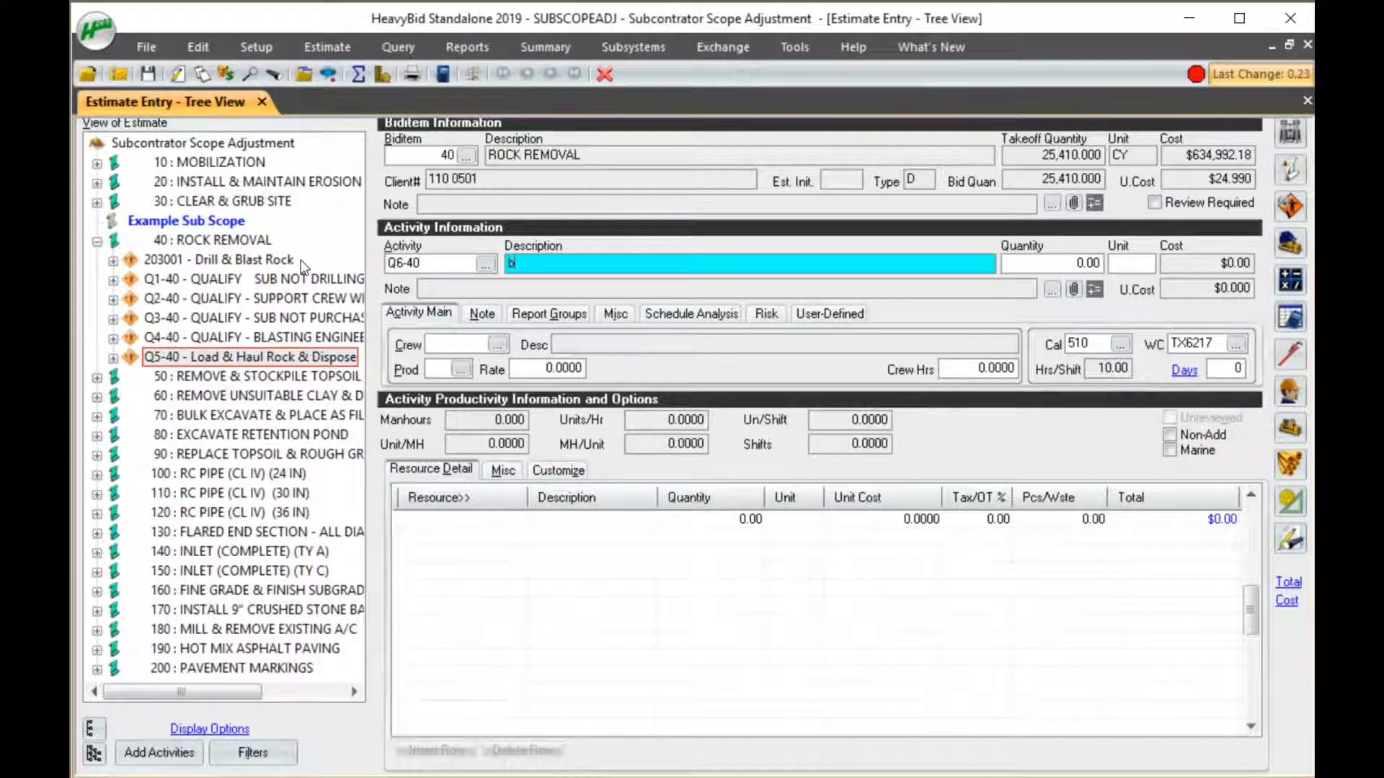
{"action": "key", "text": "BackSpace"}
{"action": "type", "text": "SCOPE ADJUST"}
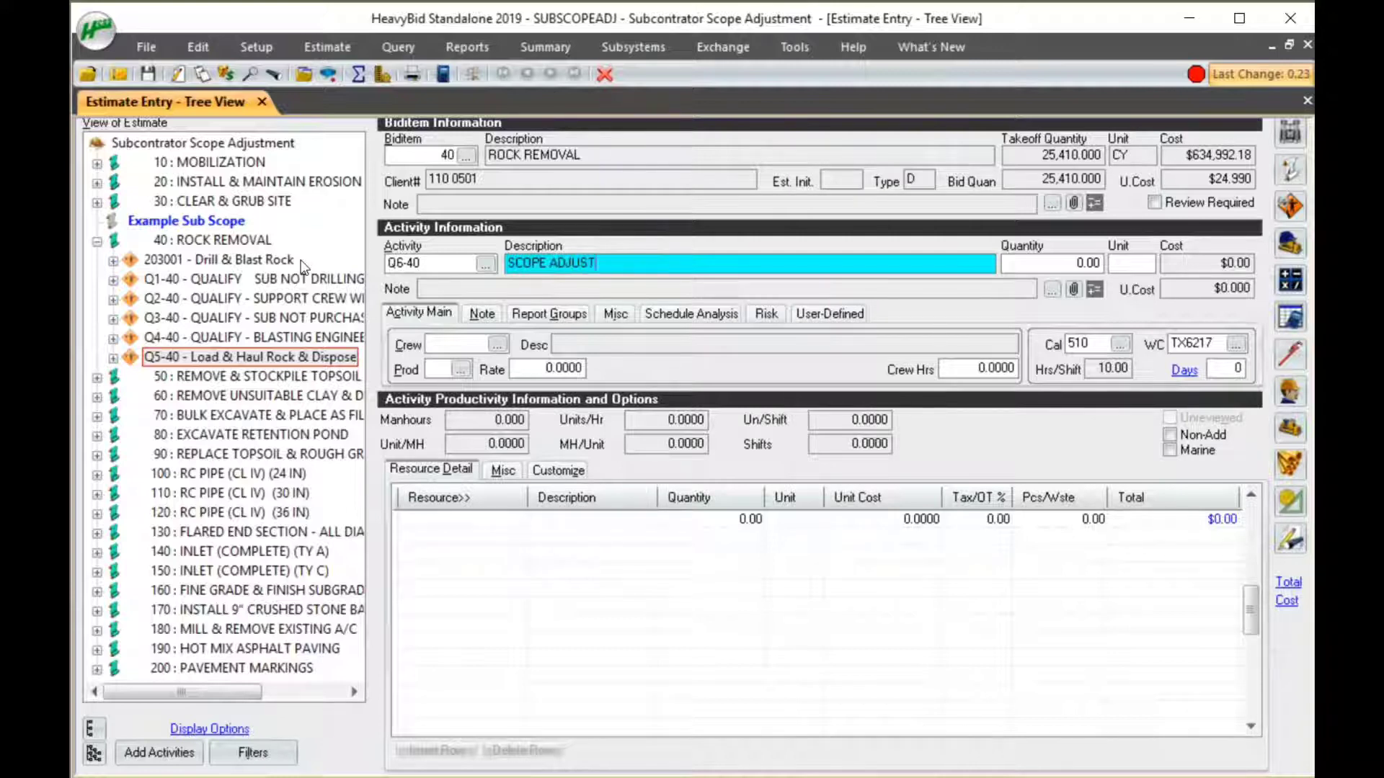
{"action": "type", "text": "MENT - BL"}
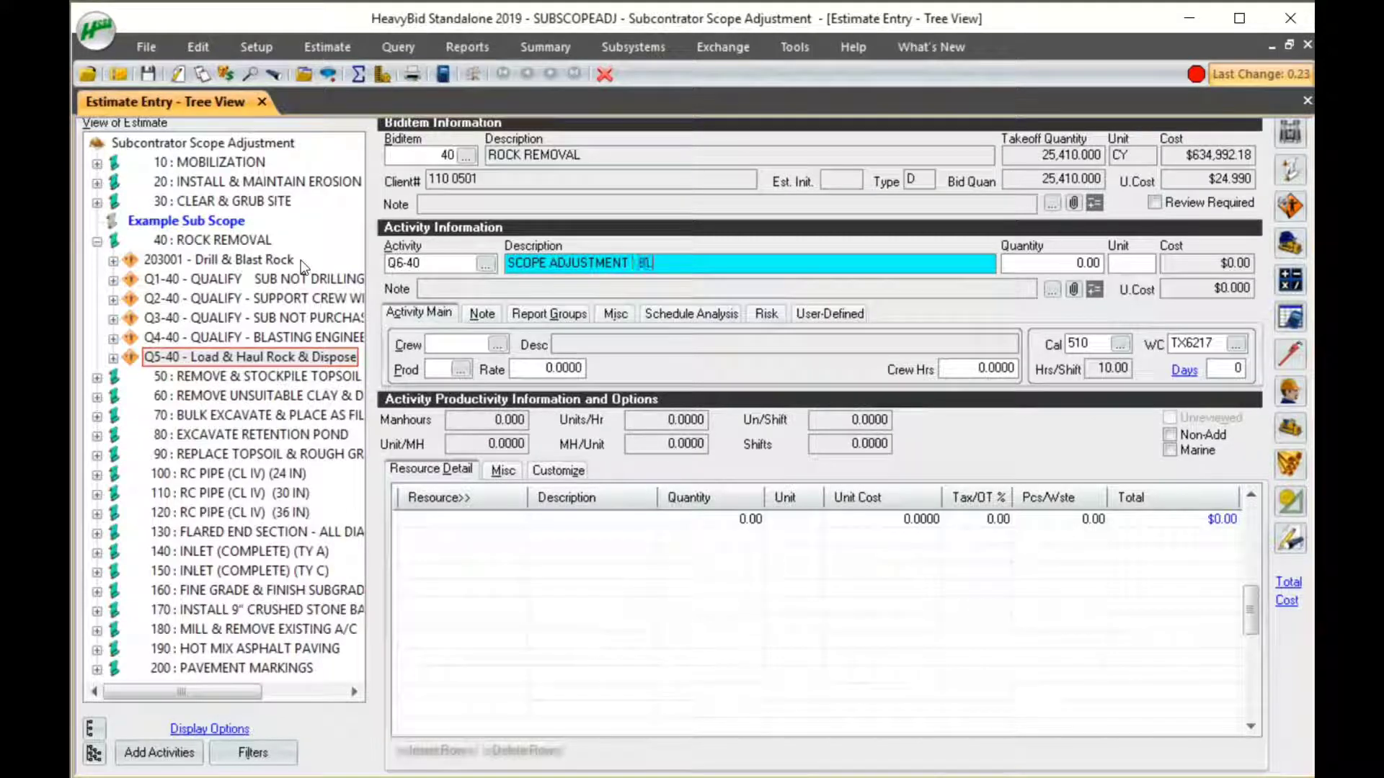
{"action": "type", "text": "ANK"}
Set the Q6-40 activity's quantity to 1 and its unit to LS, leaving crew and production blank.
{"action": "key", "text": "Tab"}
{"action": "type", "text": "1"}
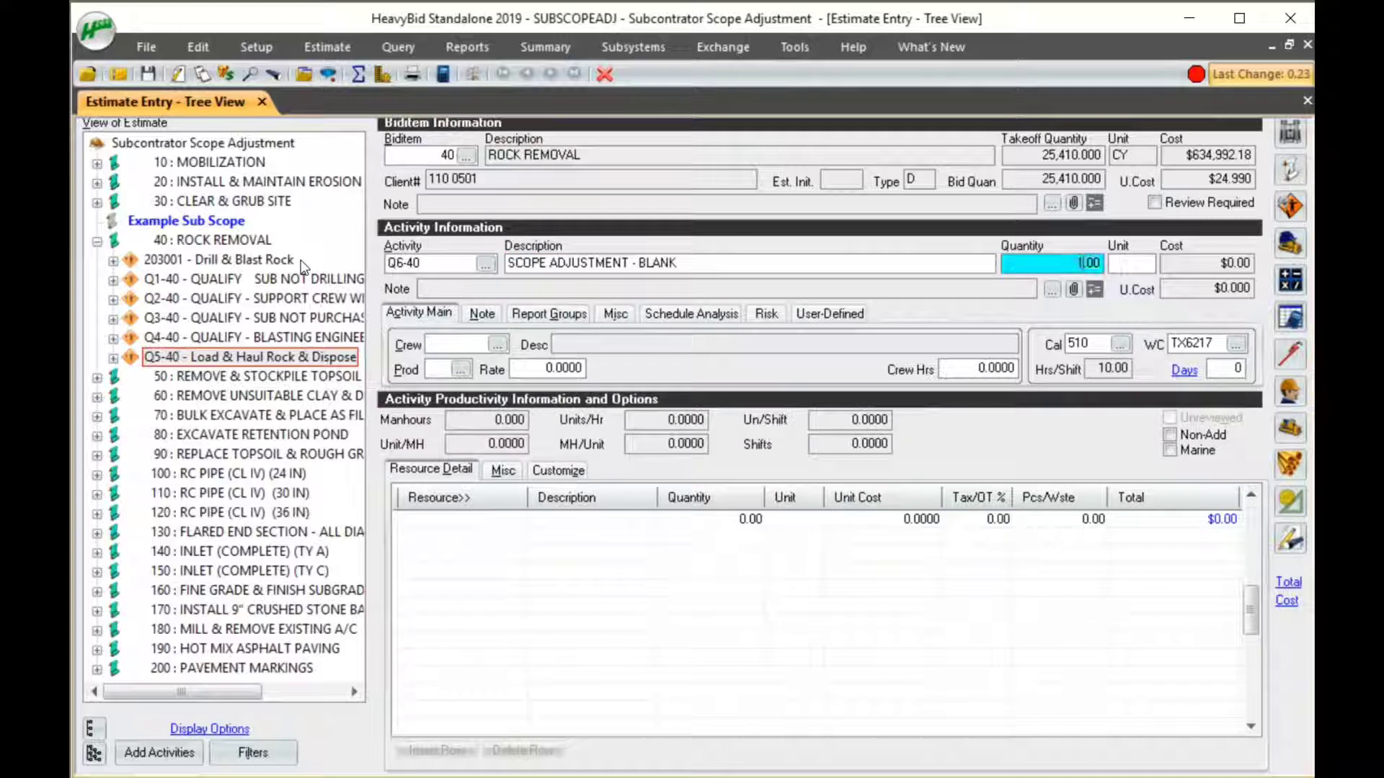
{"action": "key", "text": "Tab"}
{"action": "type", "text": "LS"}
{"action": "key", "text": "Tab"}
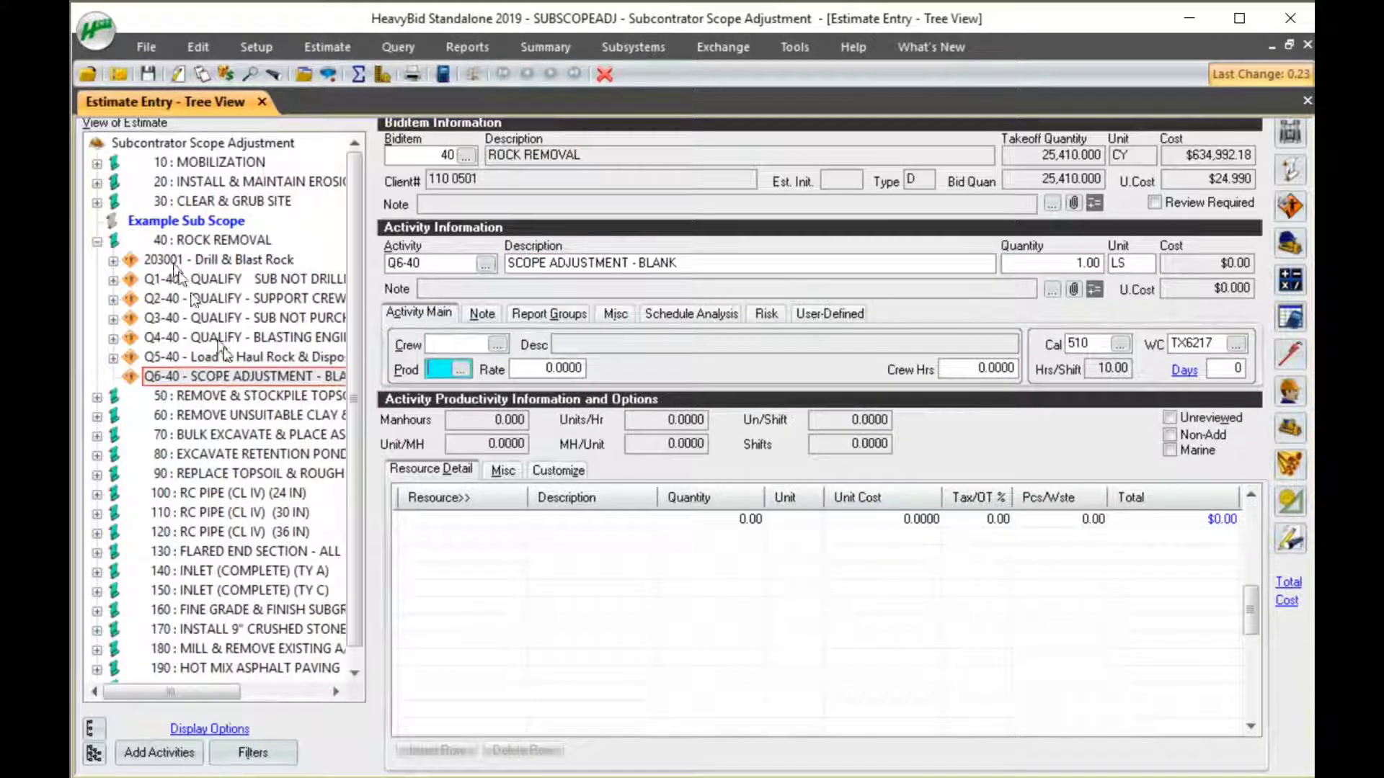
{"action": "key", "text": "Tab"}
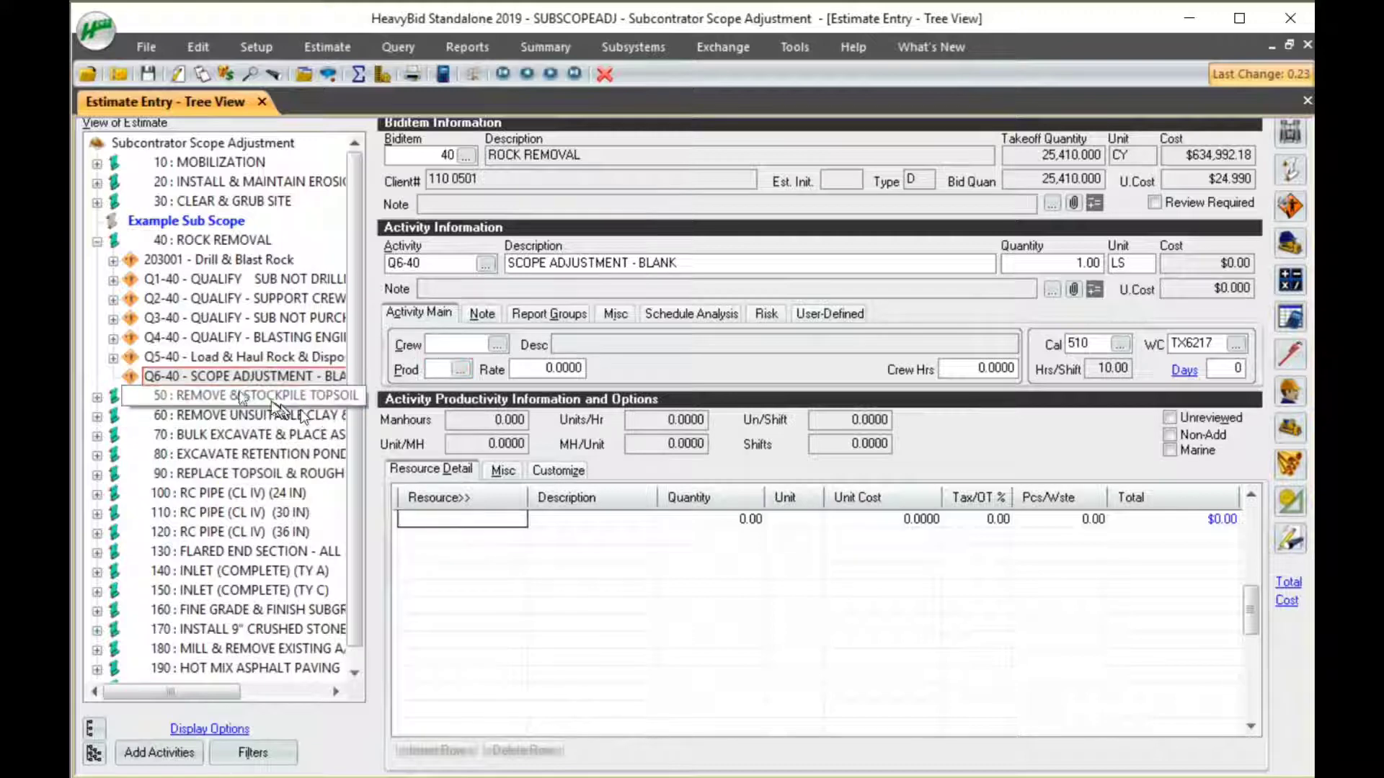
{"action": "left_click", "coordinate": [235, 370]}
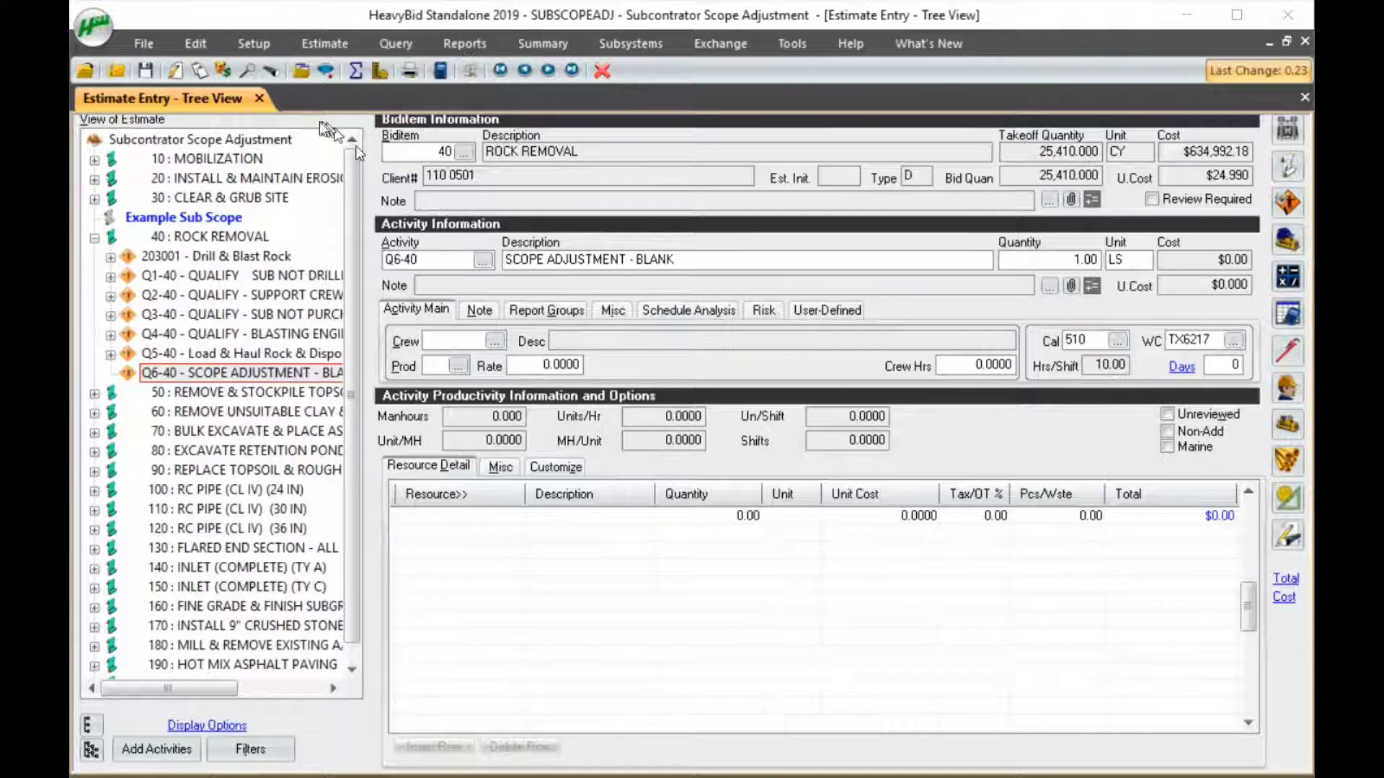
View the BLAST folder's quote sheet from the quote summary, and return to the estimate tree.
{"action": "left_click", "coordinate": [302, 69]}
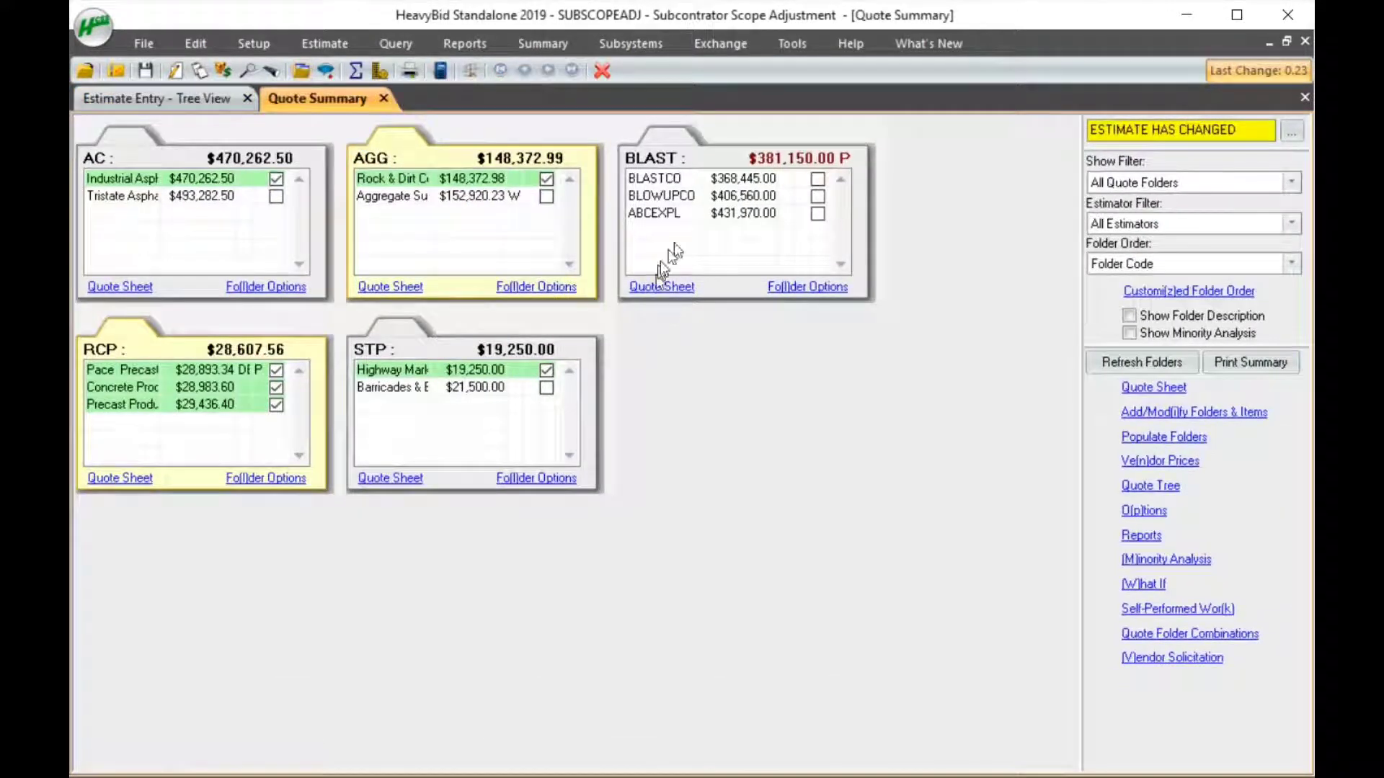
{"action": "left_click", "coordinate": [661, 287]}
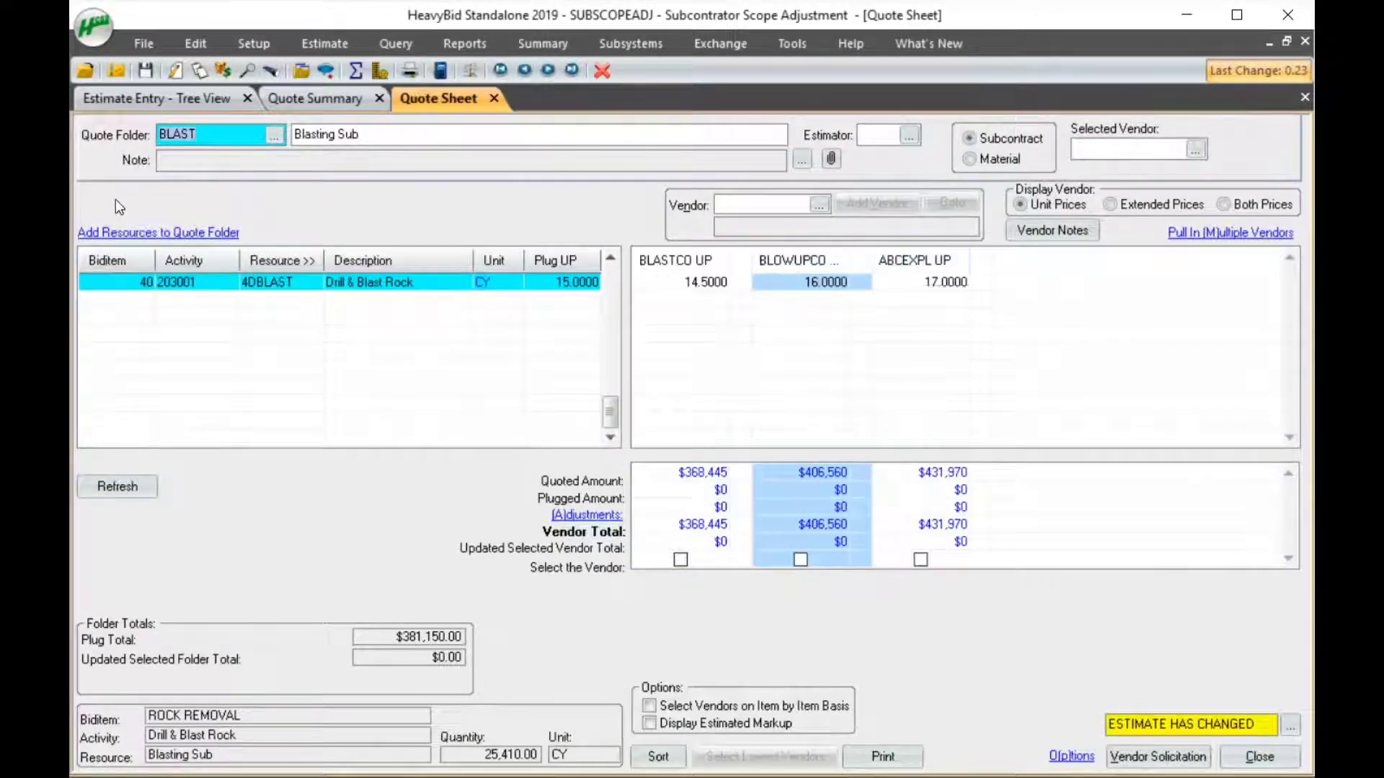
{"action": "left_click", "coordinate": [153, 101]}
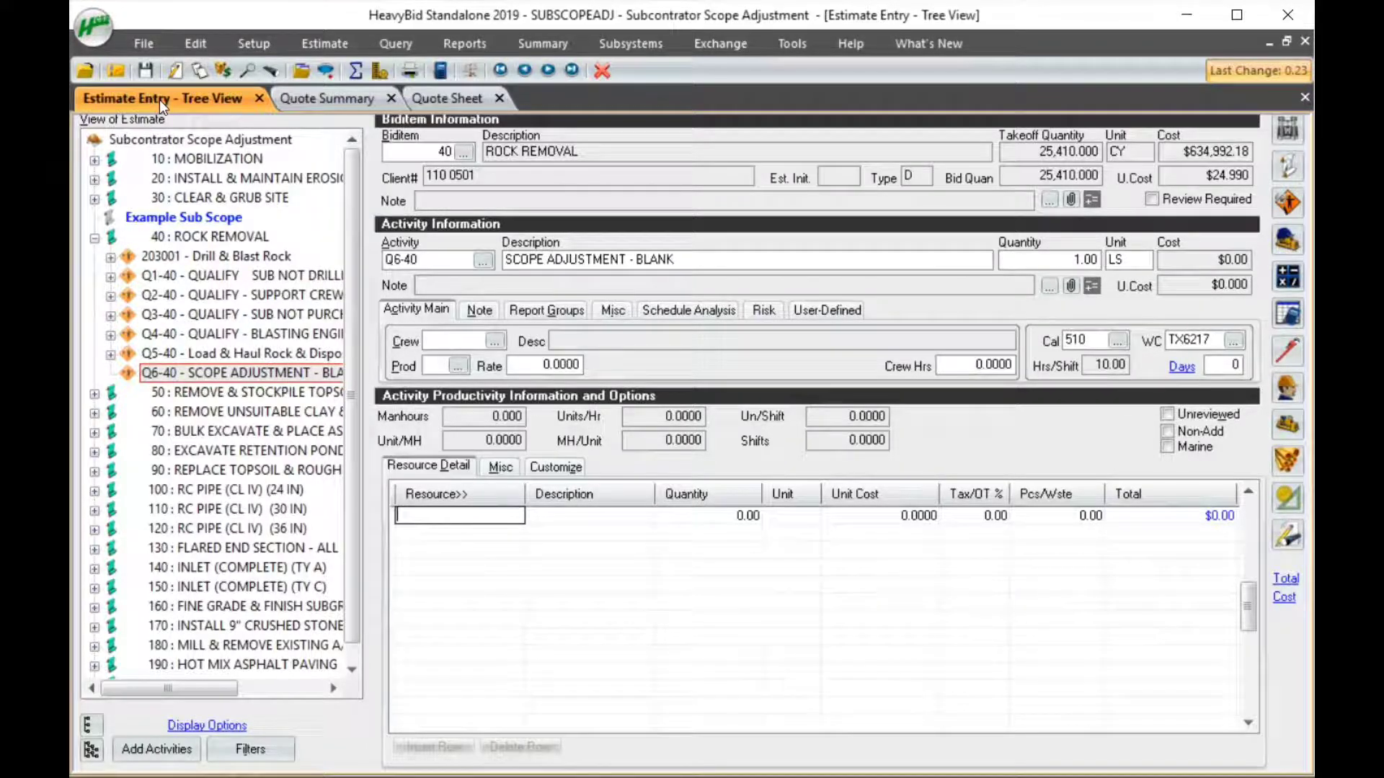
View the Drill & Blast Rock activity and open the Self-Performed Work setup from biditem 40, Rock Removal.
{"action": "left_click", "coordinate": [278, 259]}
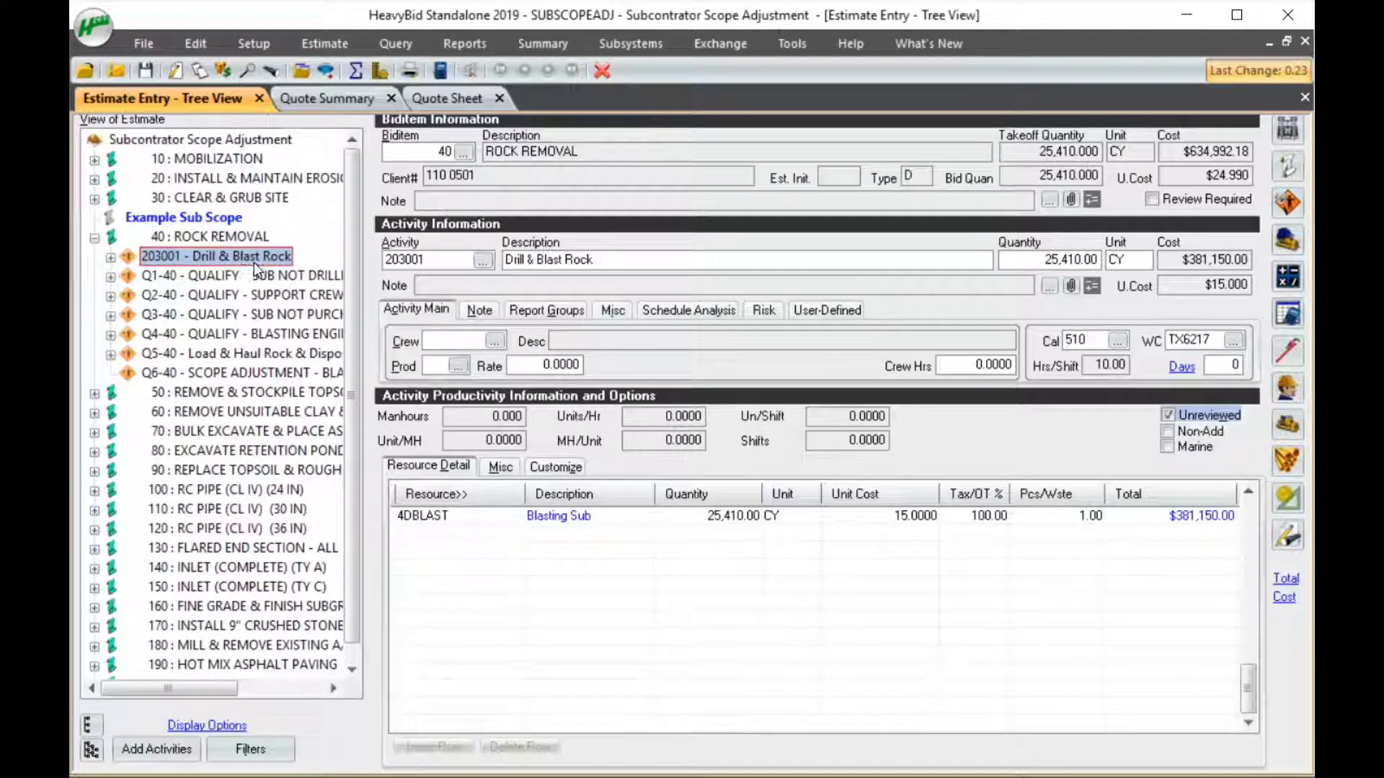
{"action": "right_click", "coordinate": [240, 239]}
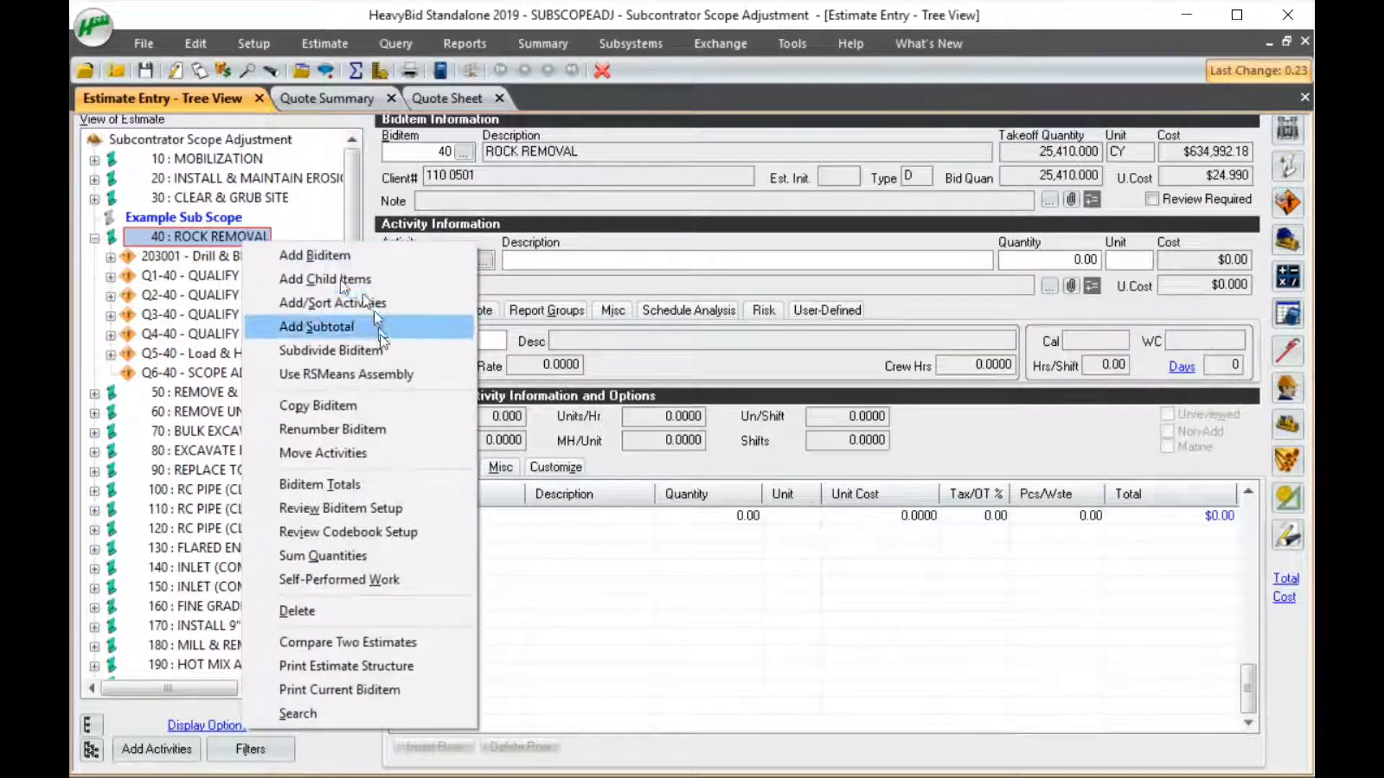
{"action": "left_click", "coordinate": [388, 582]}
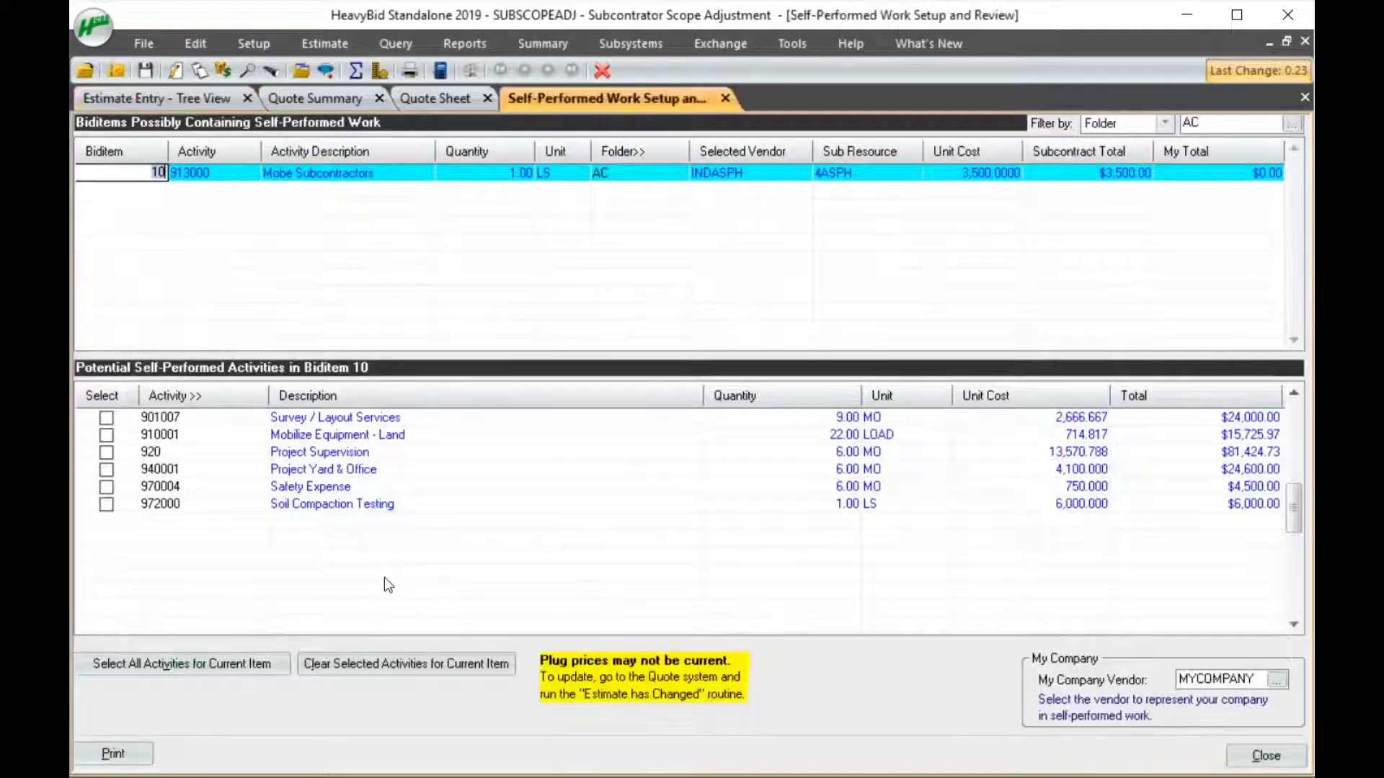
Filter the biditems possibly containing self-performed work by the folder BLAST.
{"action": "left_click", "coordinate": [1165, 123]}
{"action": "left_click", "coordinate": [1116, 137]}
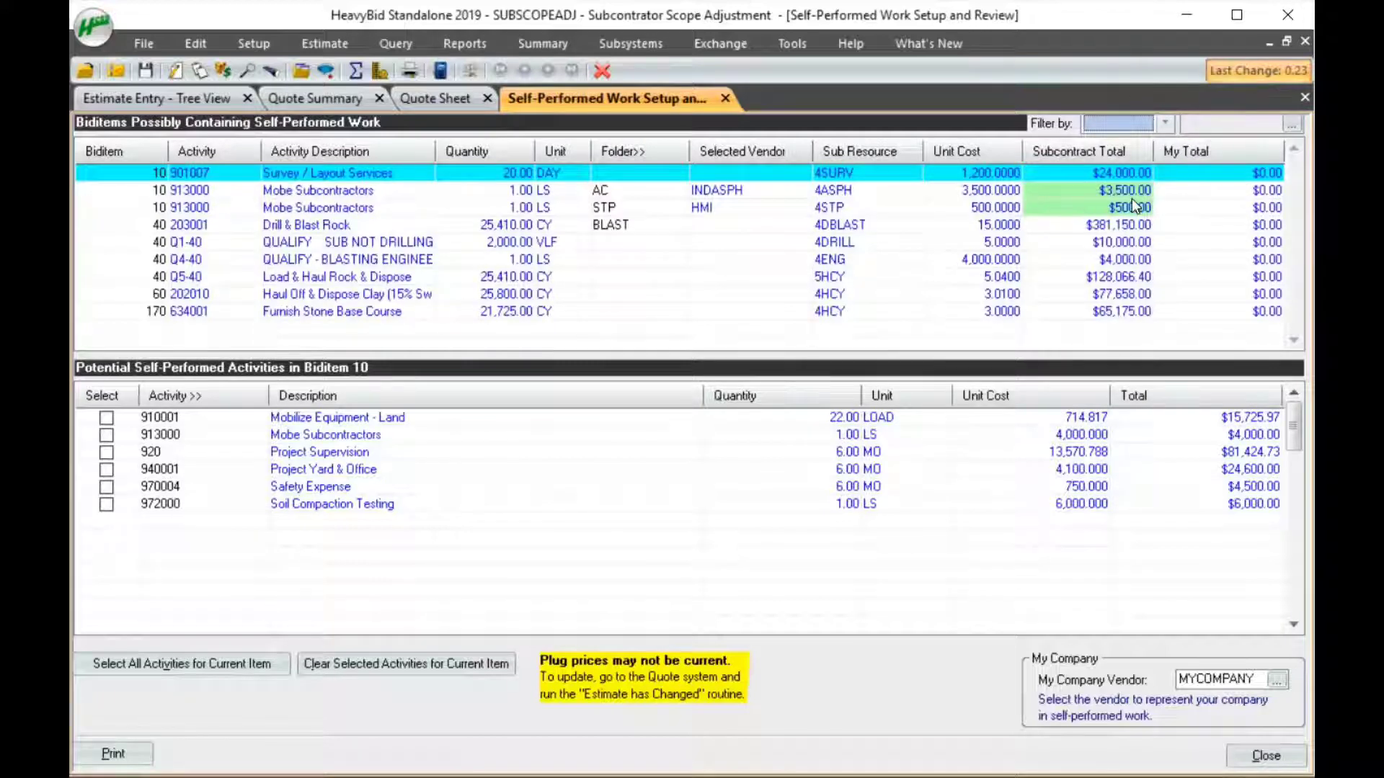
{"action": "left_click", "coordinate": [1165, 124]}
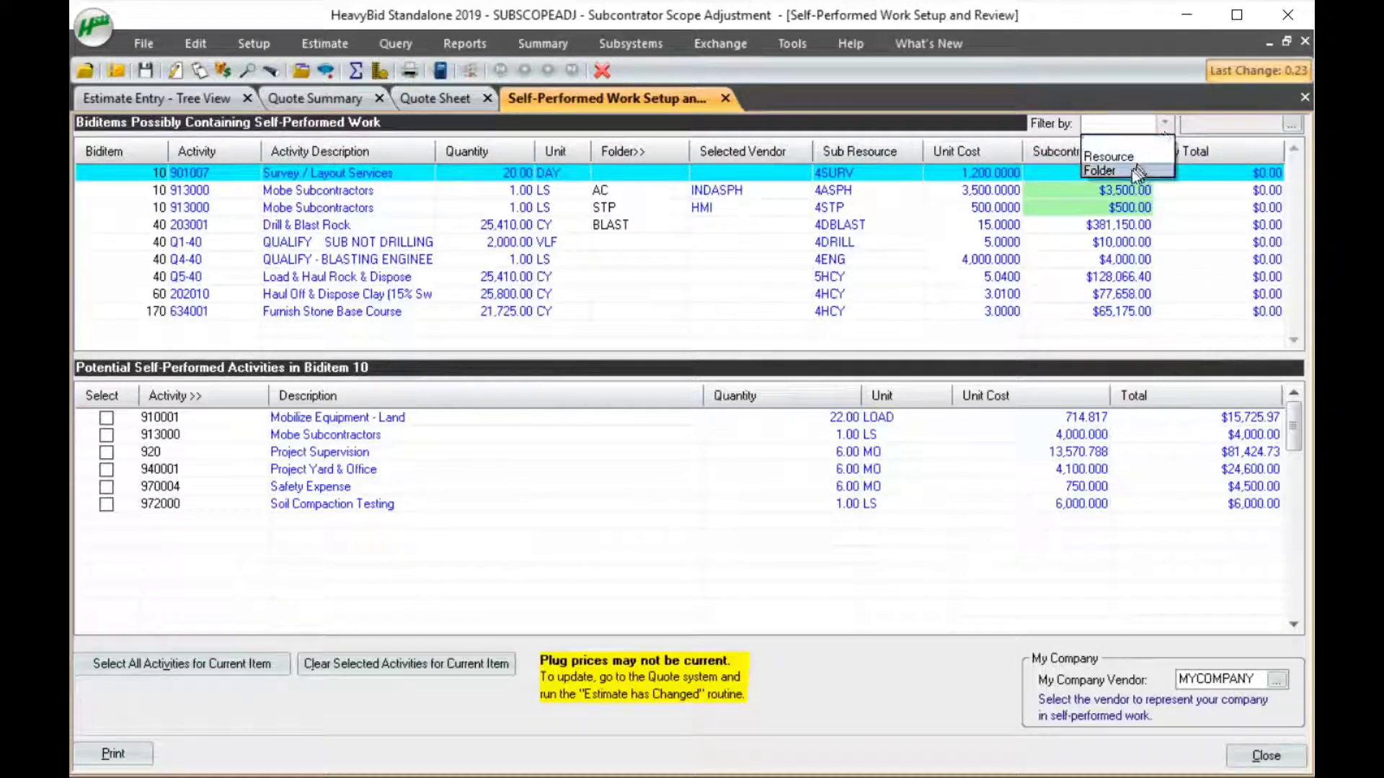
{"action": "left_click", "coordinate": [1136, 172]}
{"action": "left_click", "coordinate": [1290, 124]}
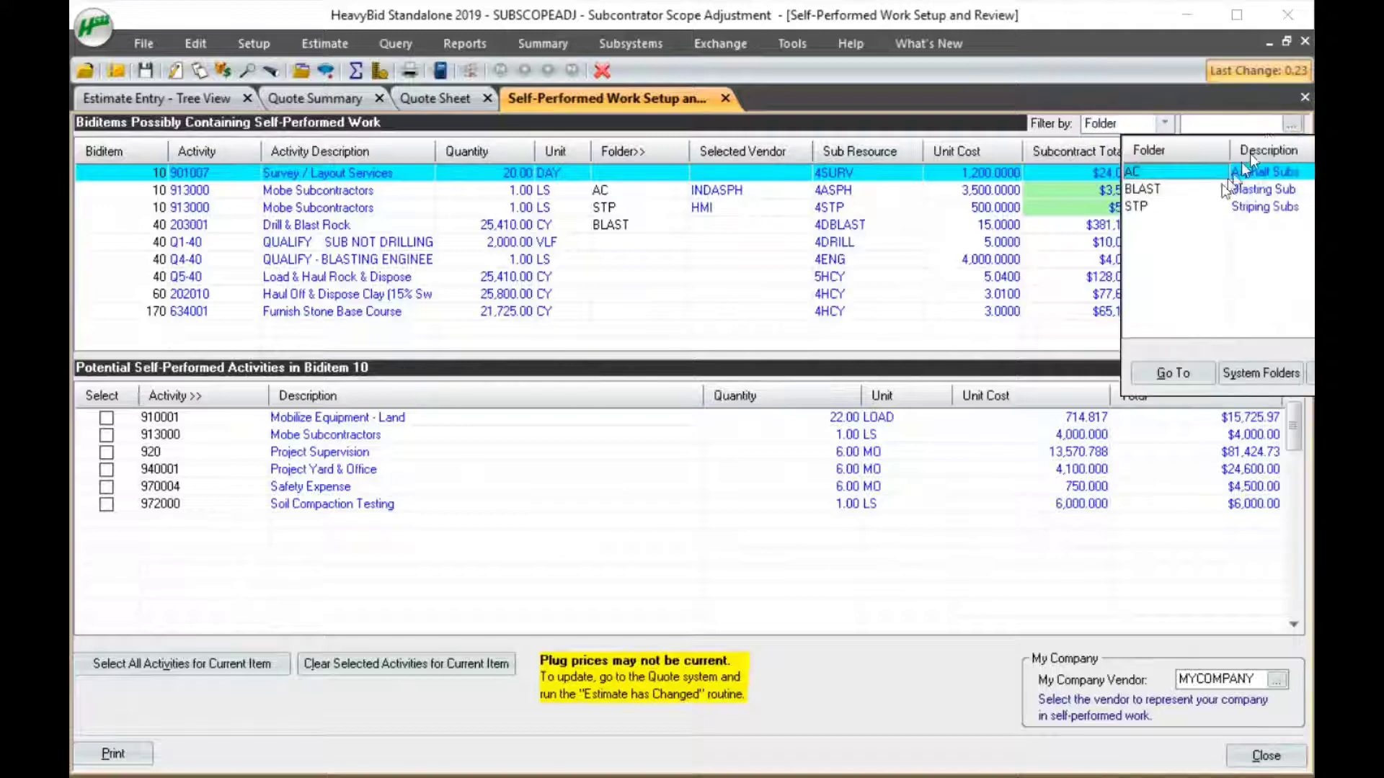
{"action": "left_click", "coordinate": [1153, 191]}
{"action": "double_click", "coordinate": [1153, 191]}
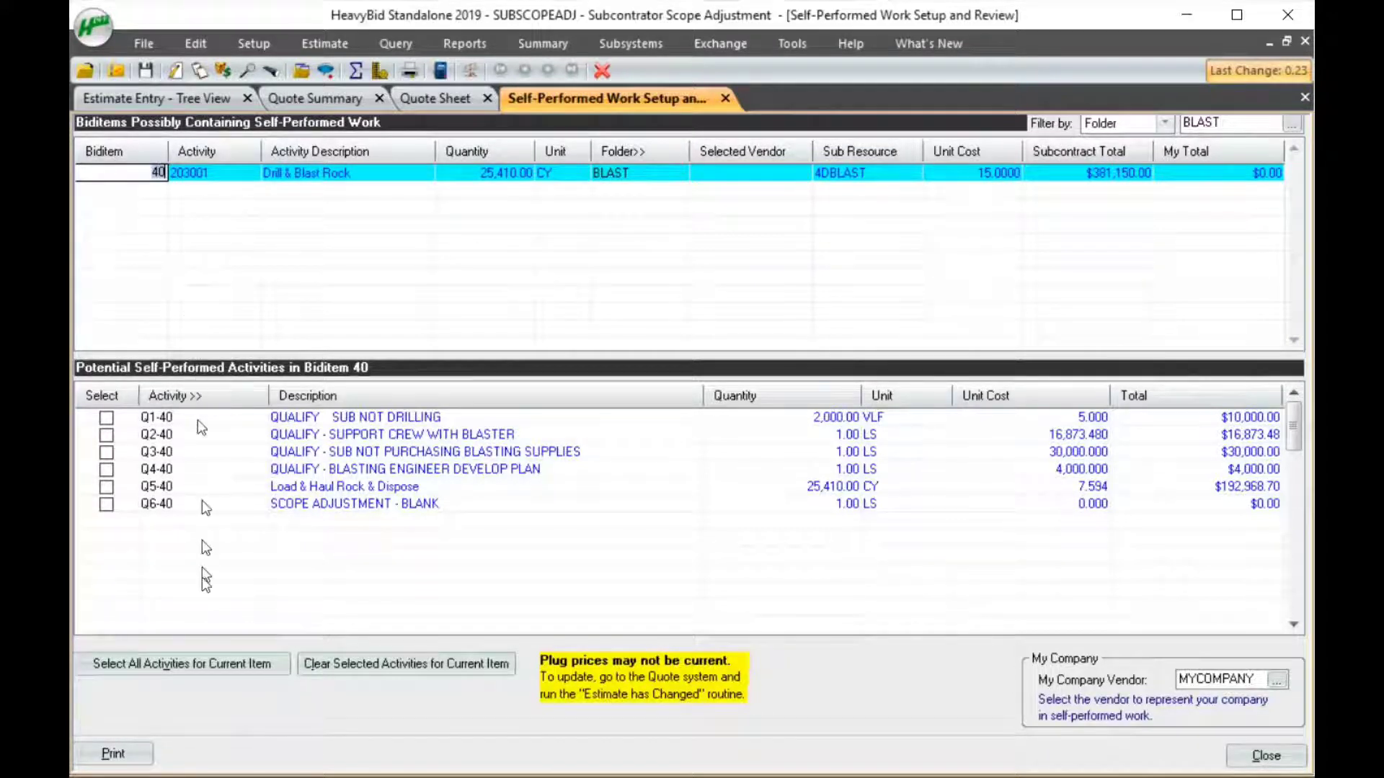
Select all potential activities in biditem 40, Q1-40 through Q6-40, as self-performed work for Drill & Blast Rock.
{"action": "left_click", "coordinate": [171, 669]}
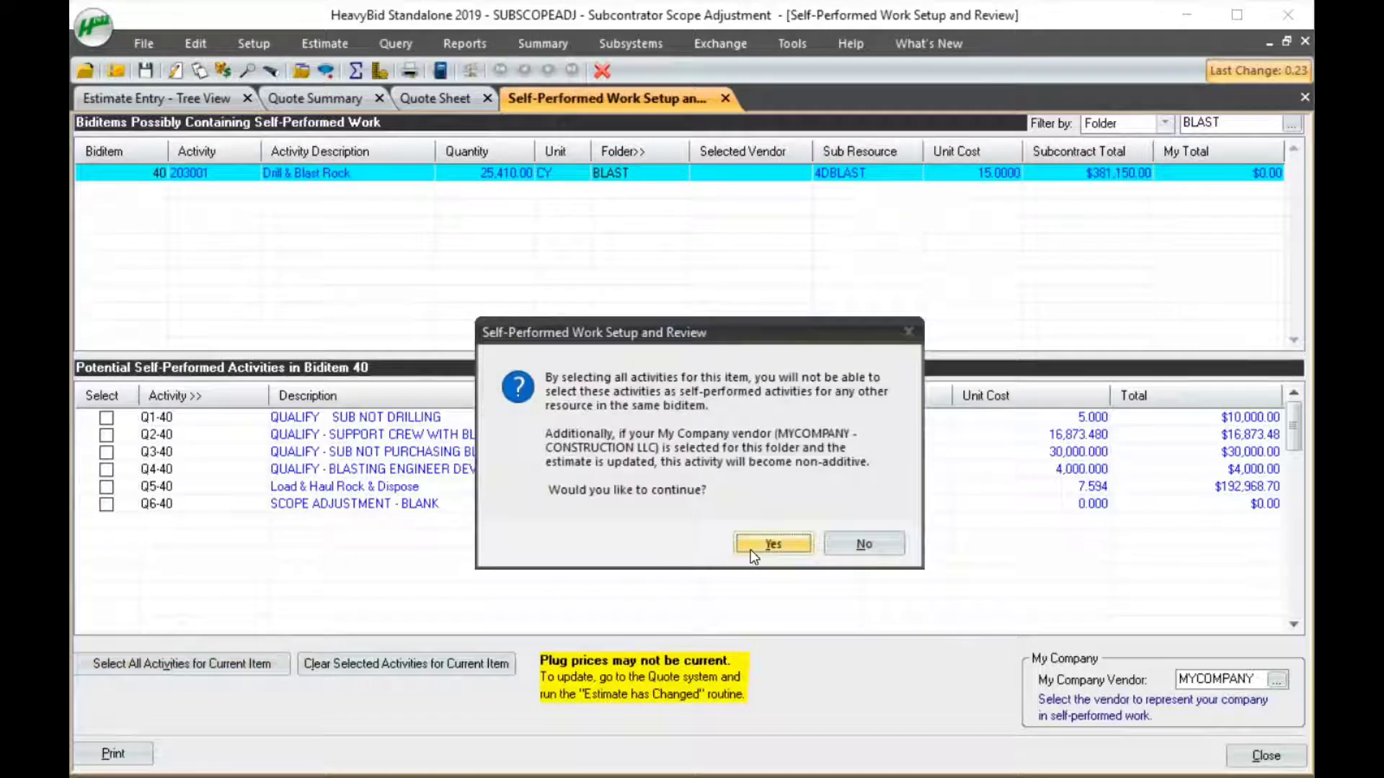
{"action": "left_click", "coordinate": [772, 544]}
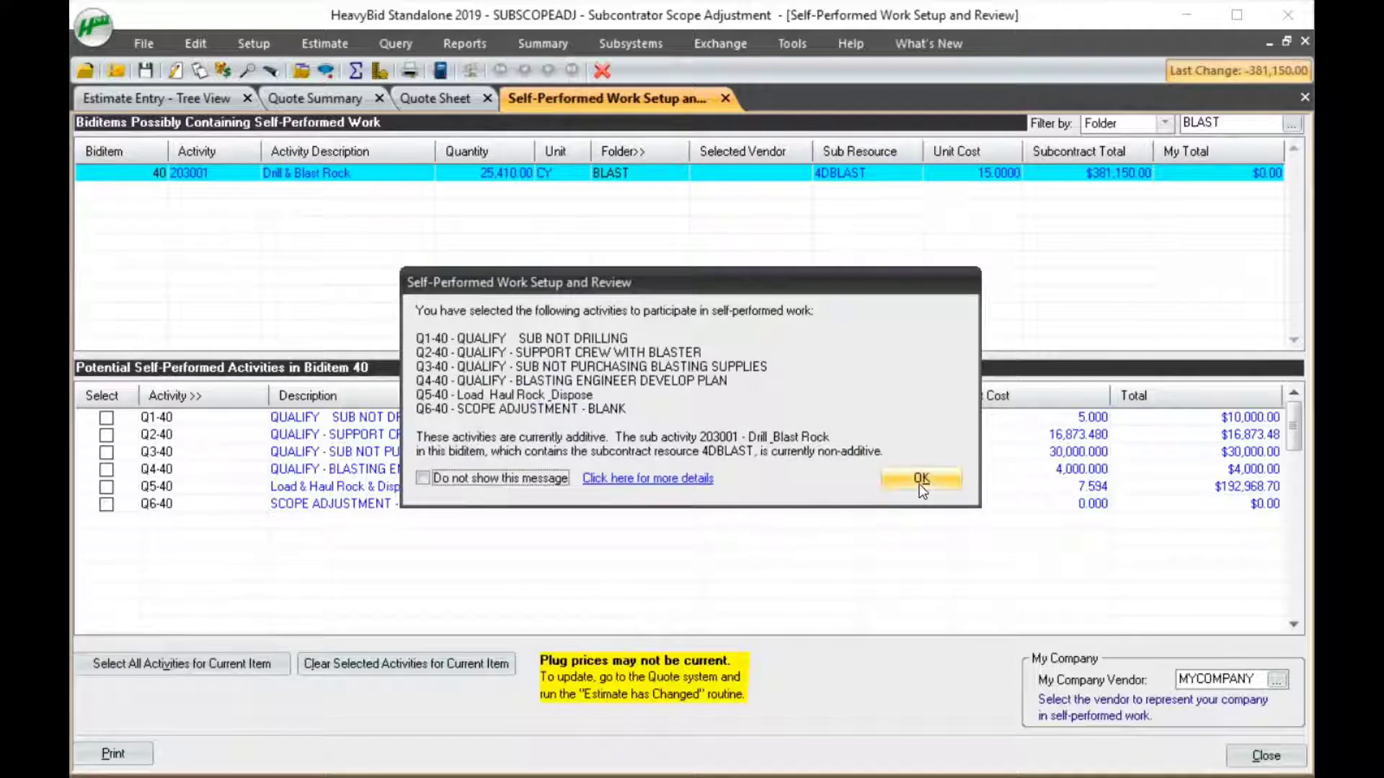
{"action": "left_click", "coordinate": [920, 479]}
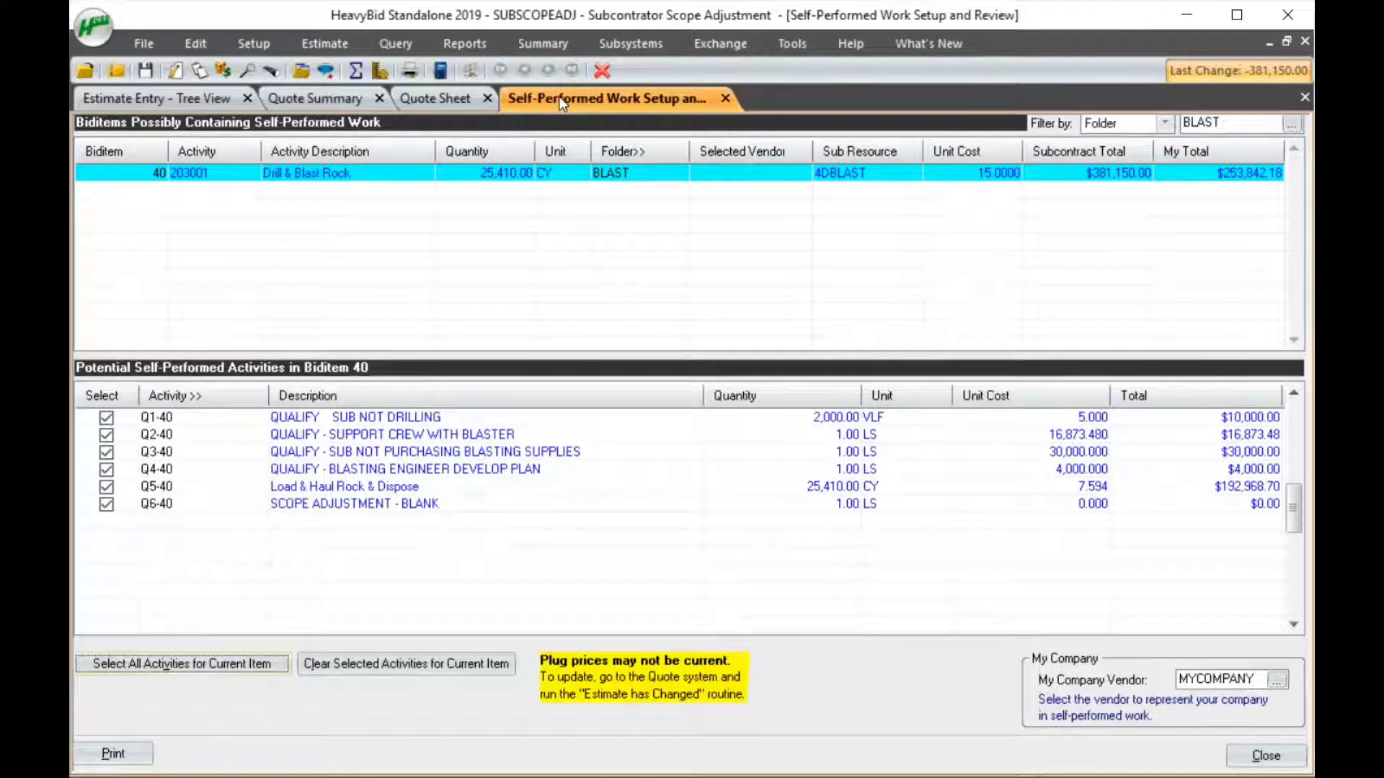
Close the open quote sheet and reopen the BLAST folder's quote sheet from the quote summary.
{"action": "left_click", "coordinate": [488, 99]}
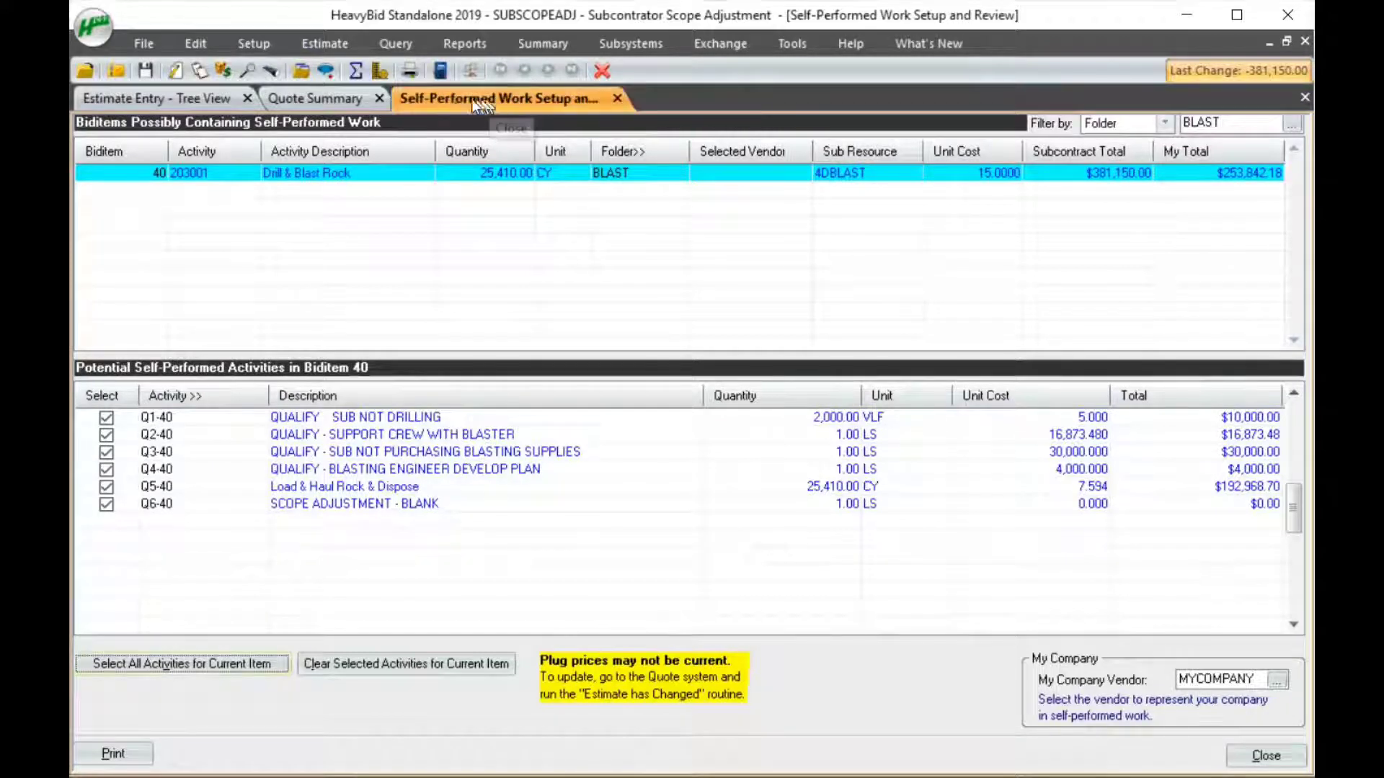
{"action": "left_click", "coordinate": [324, 100]}
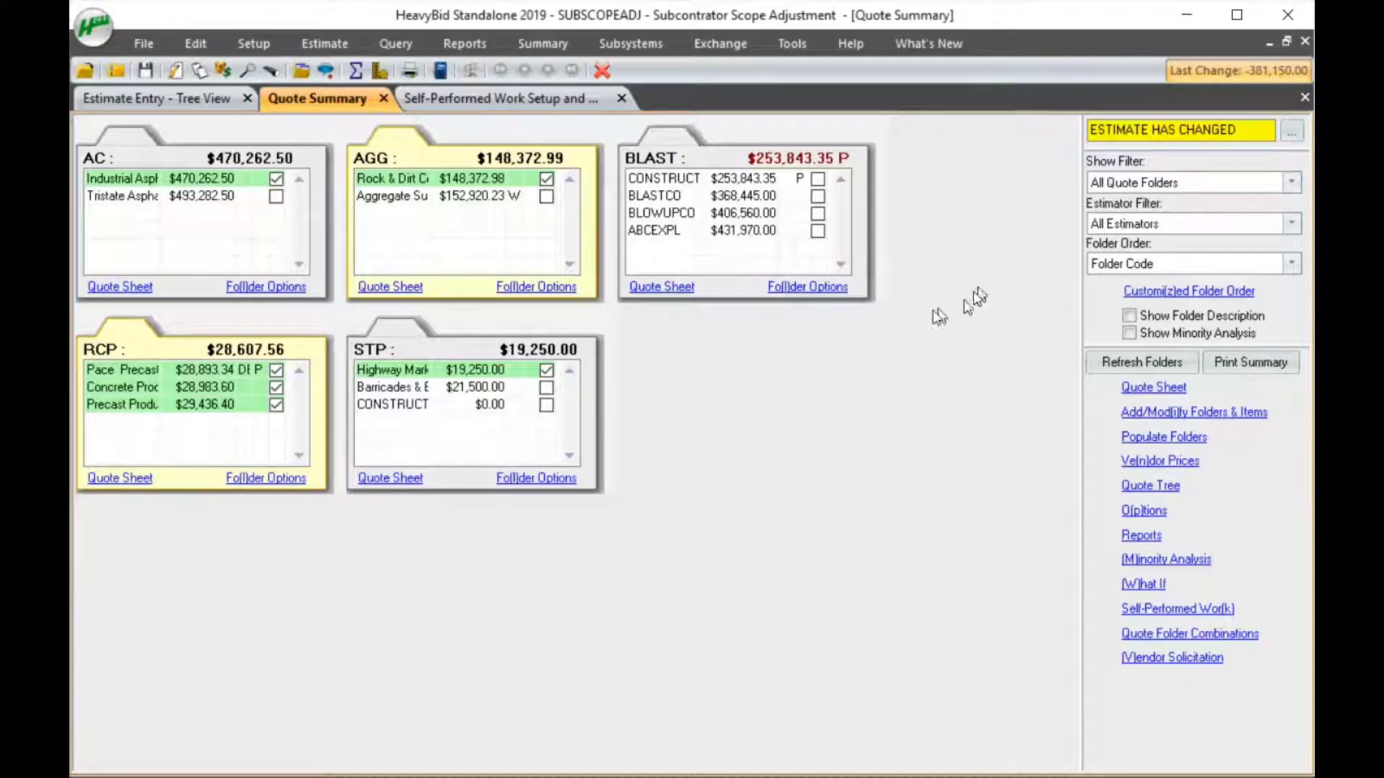
{"action": "left_click", "coordinate": [684, 288]}
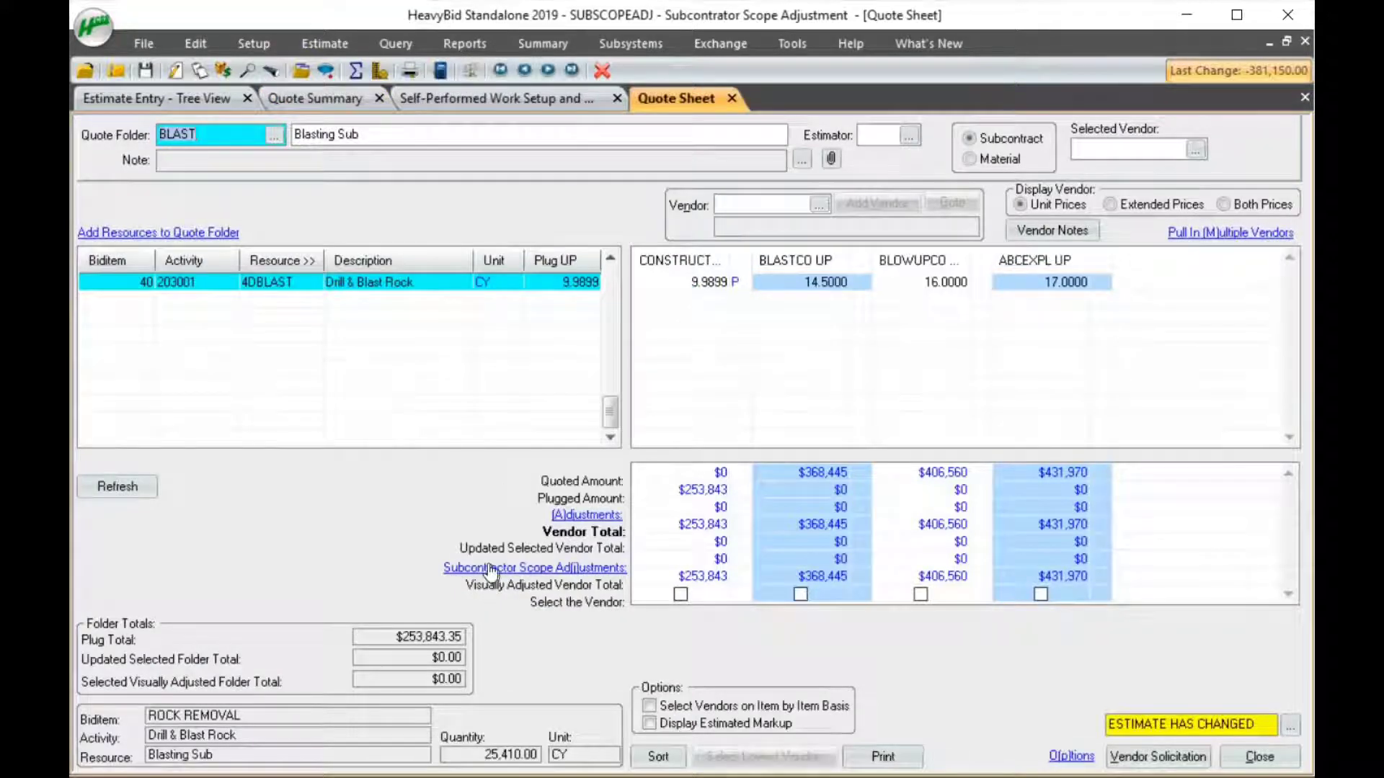
{"action": "left_click", "coordinate": [483, 573]}
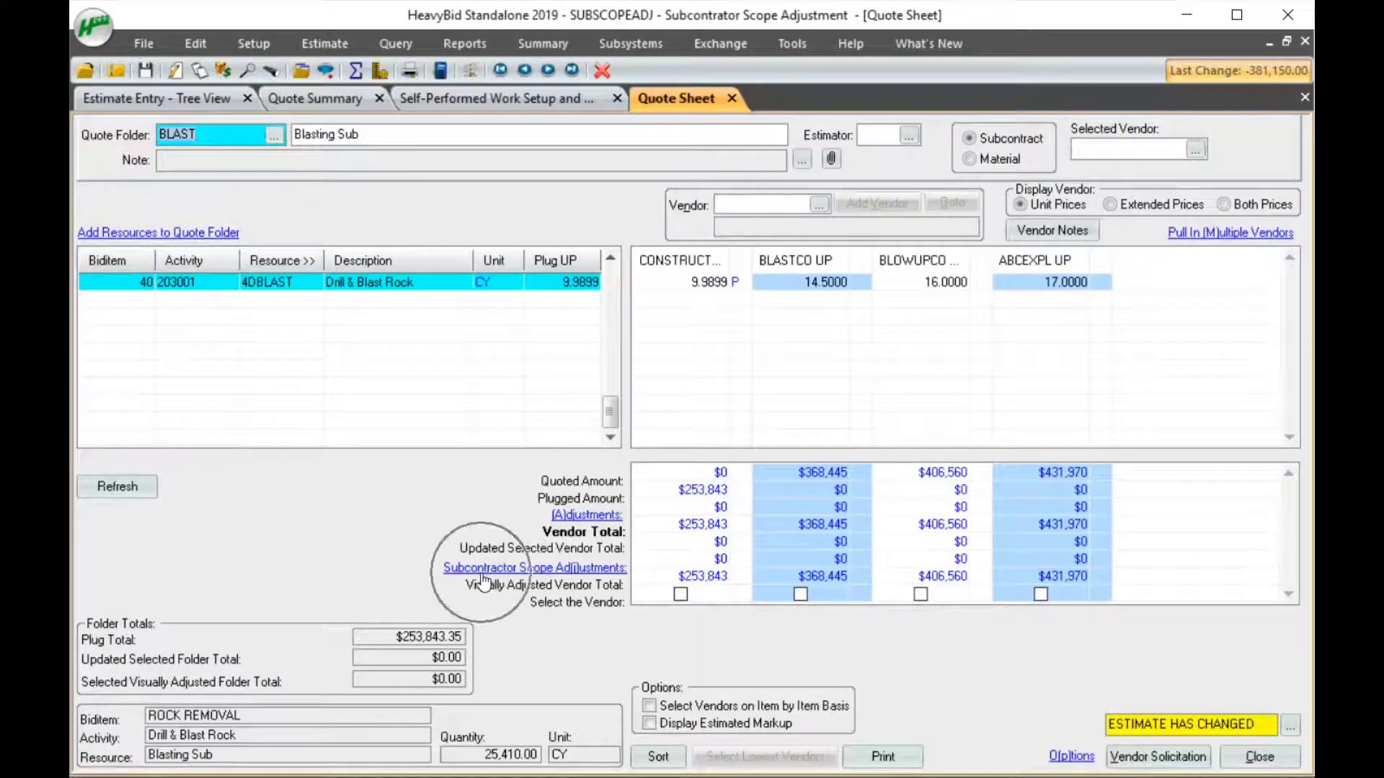
{"action": "left_click", "coordinate": [479, 573]}
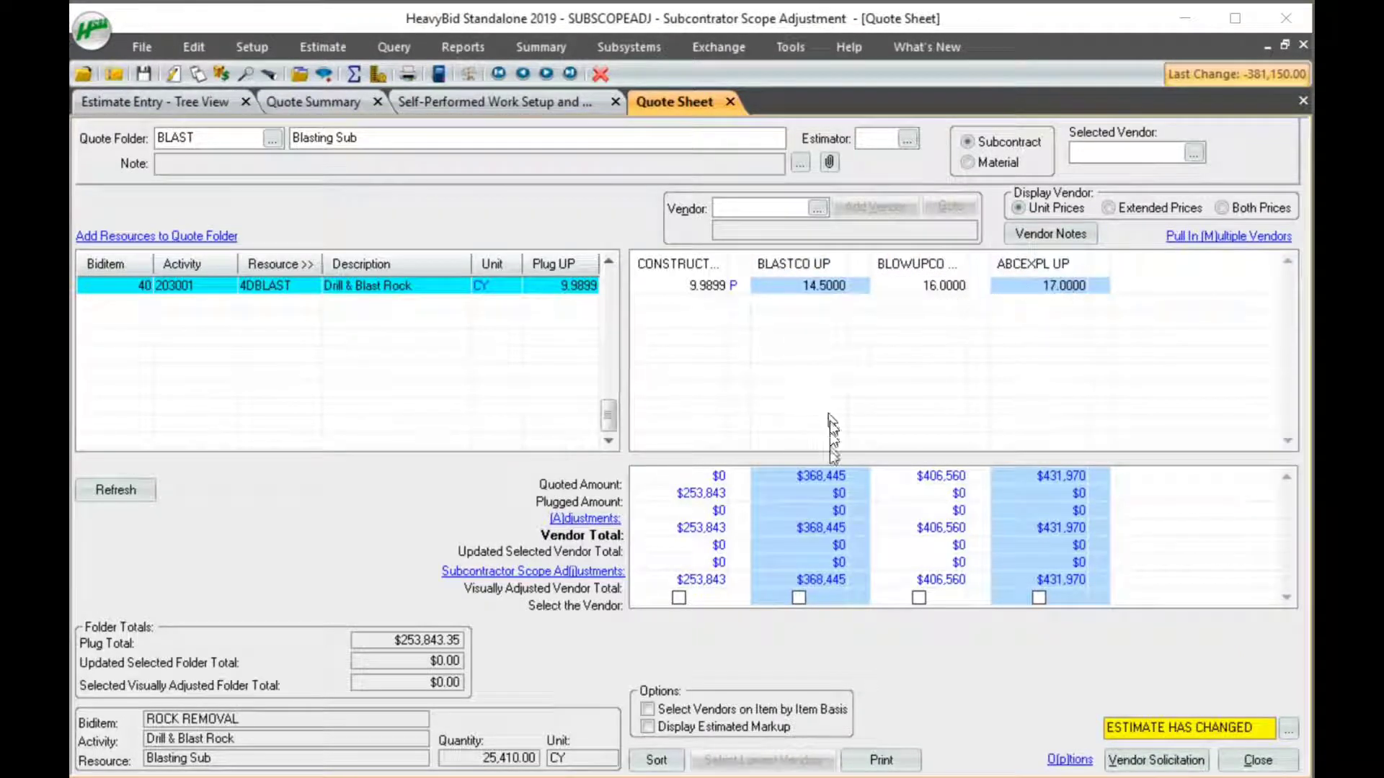
Mark the support crew (Q2-40) and blasting engineer plan (Q4-40) activities as not included in BLASTCO's subcontractor scope adjustments.
{"action": "left_click", "coordinate": [786, 285]}
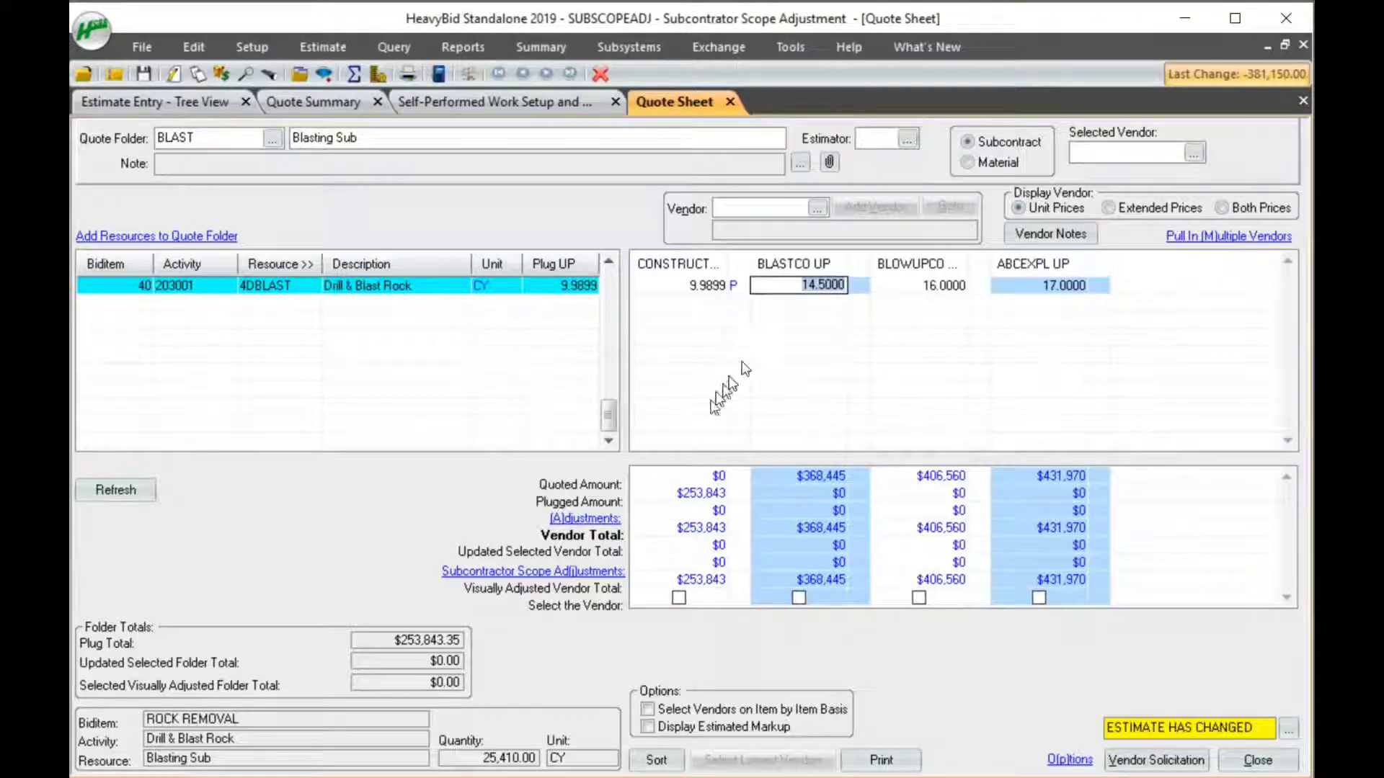
{"action": "left_click", "coordinate": [539, 576]}
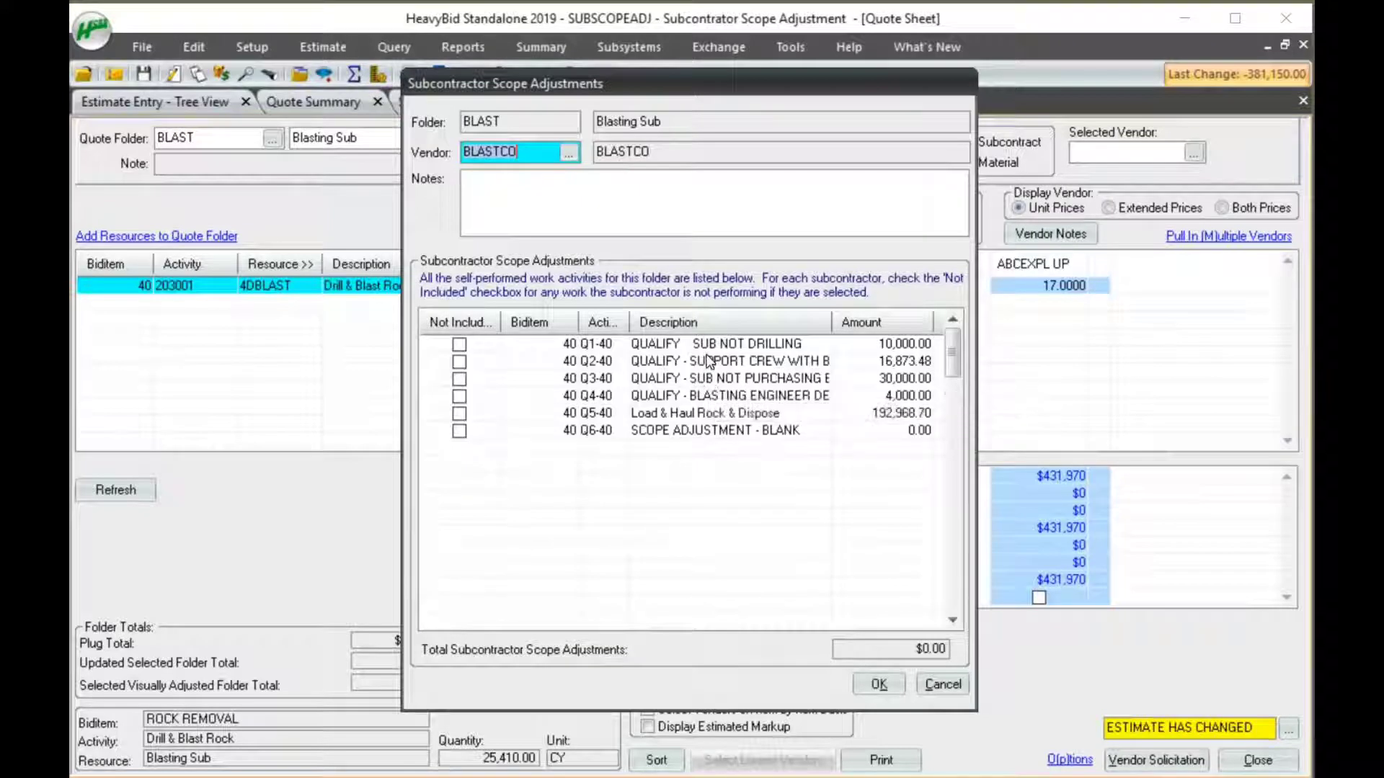
{"action": "left_click", "coordinate": [464, 362]}
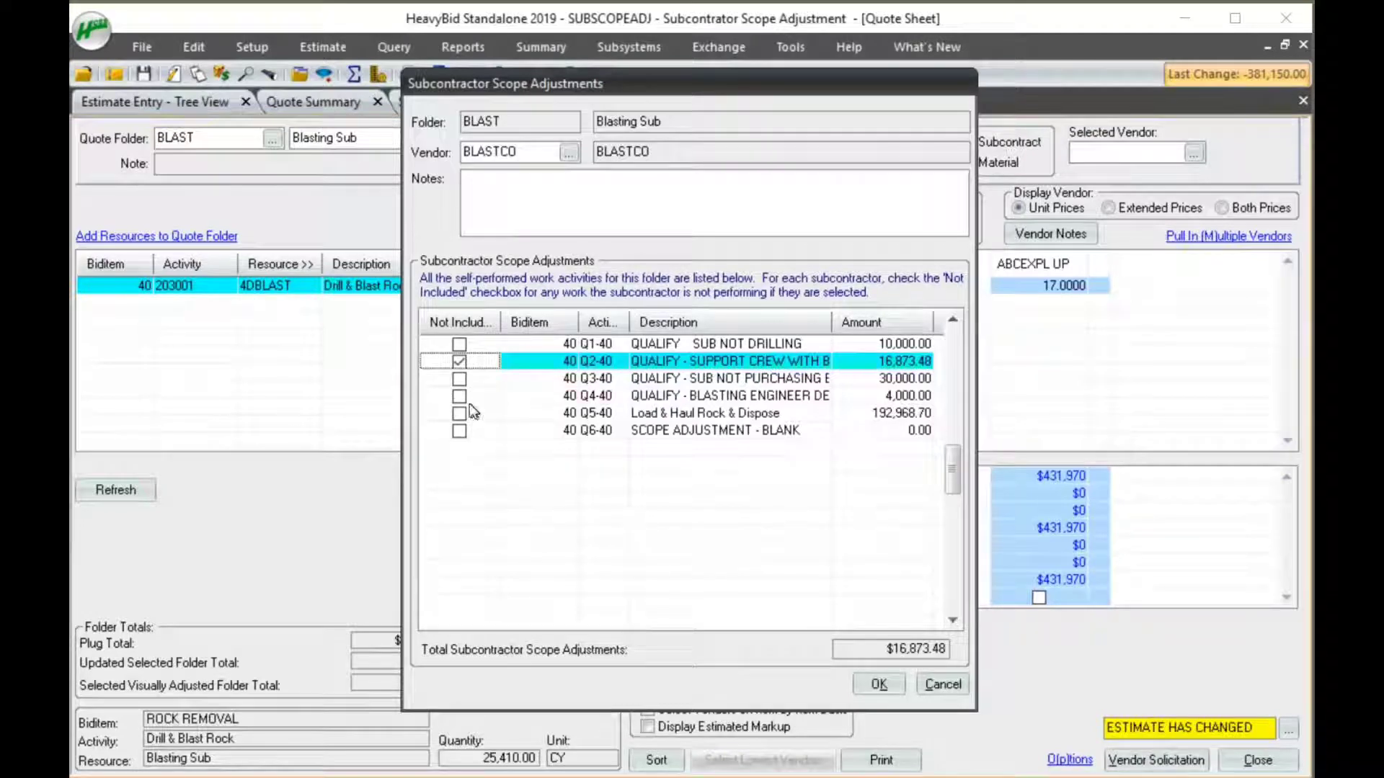
{"action": "left_click", "coordinate": [460, 397]}
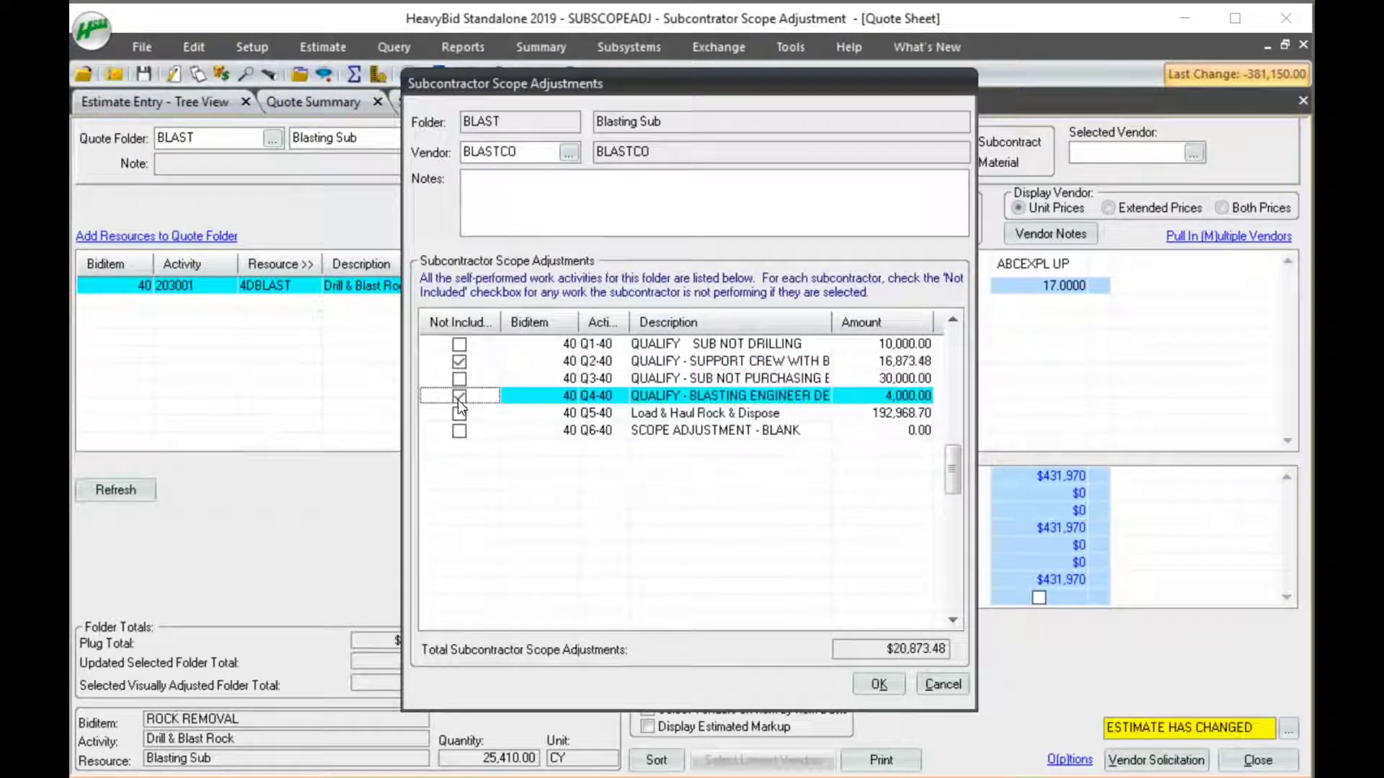
{"action": "left_click", "coordinate": [877, 685]}
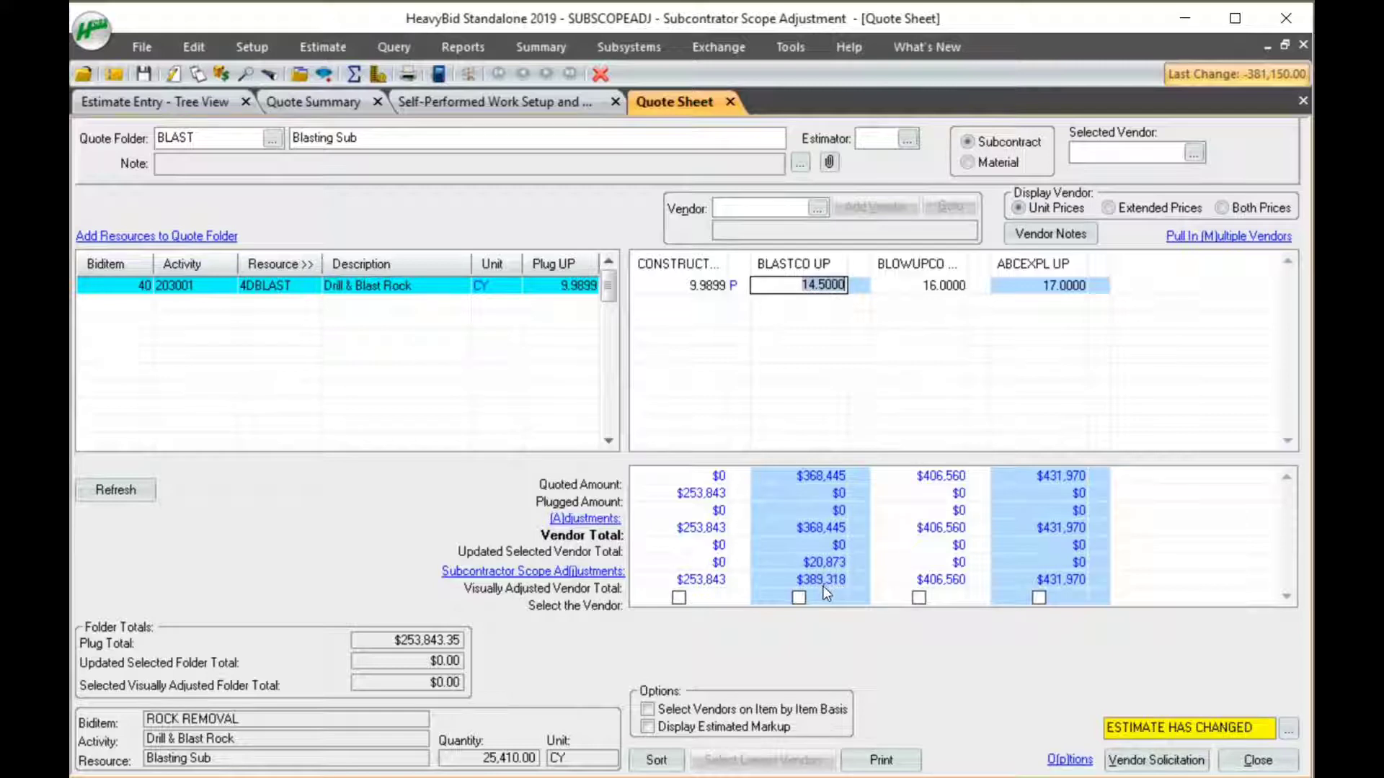
Mark activities Q1-40, Q3-40 and Q4-40 as not included in BLOWUPCO's subcontractor scope adjustments.
{"action": "left_click", "coordinate": [909, 288]}
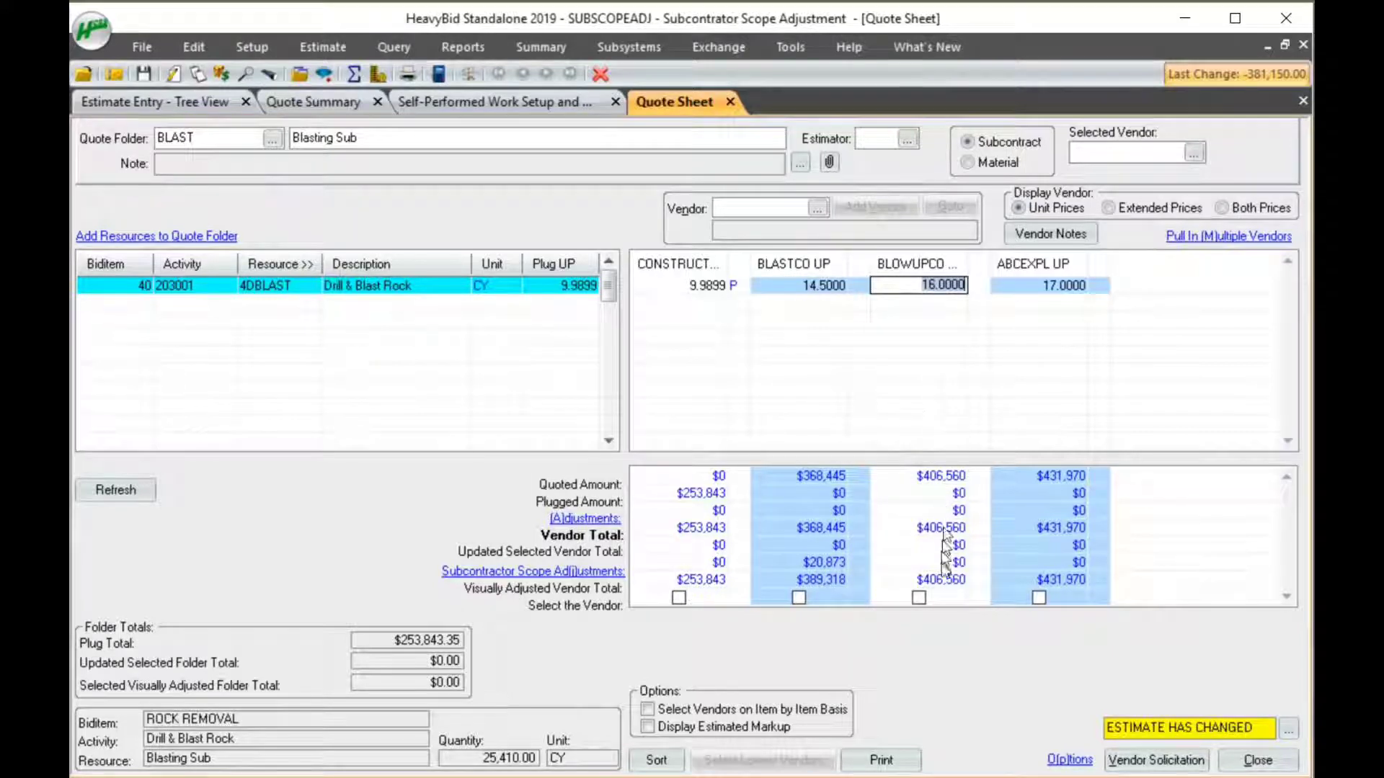
{"action": "left_click", "coordinate": [559, 573]}
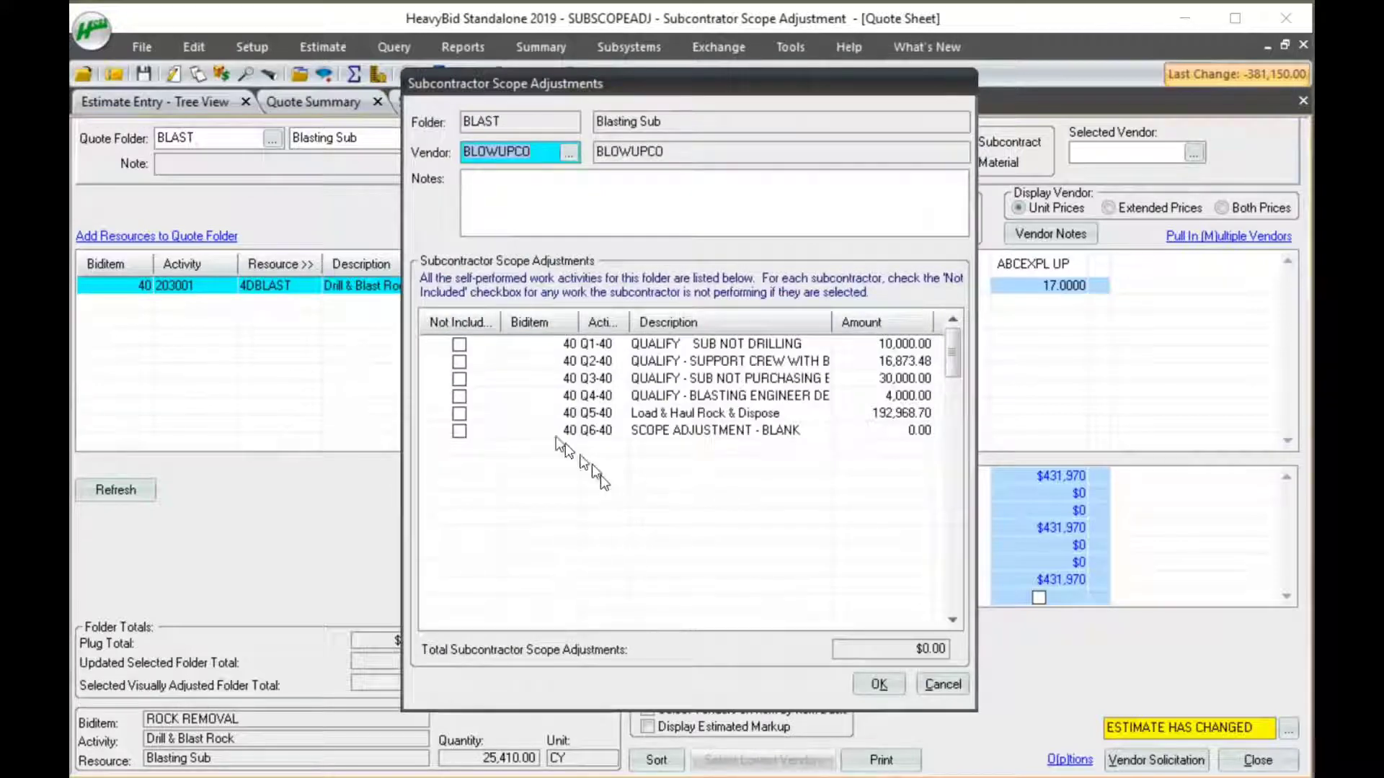
{"action": "left_click", "coordinate": [462, 382]}
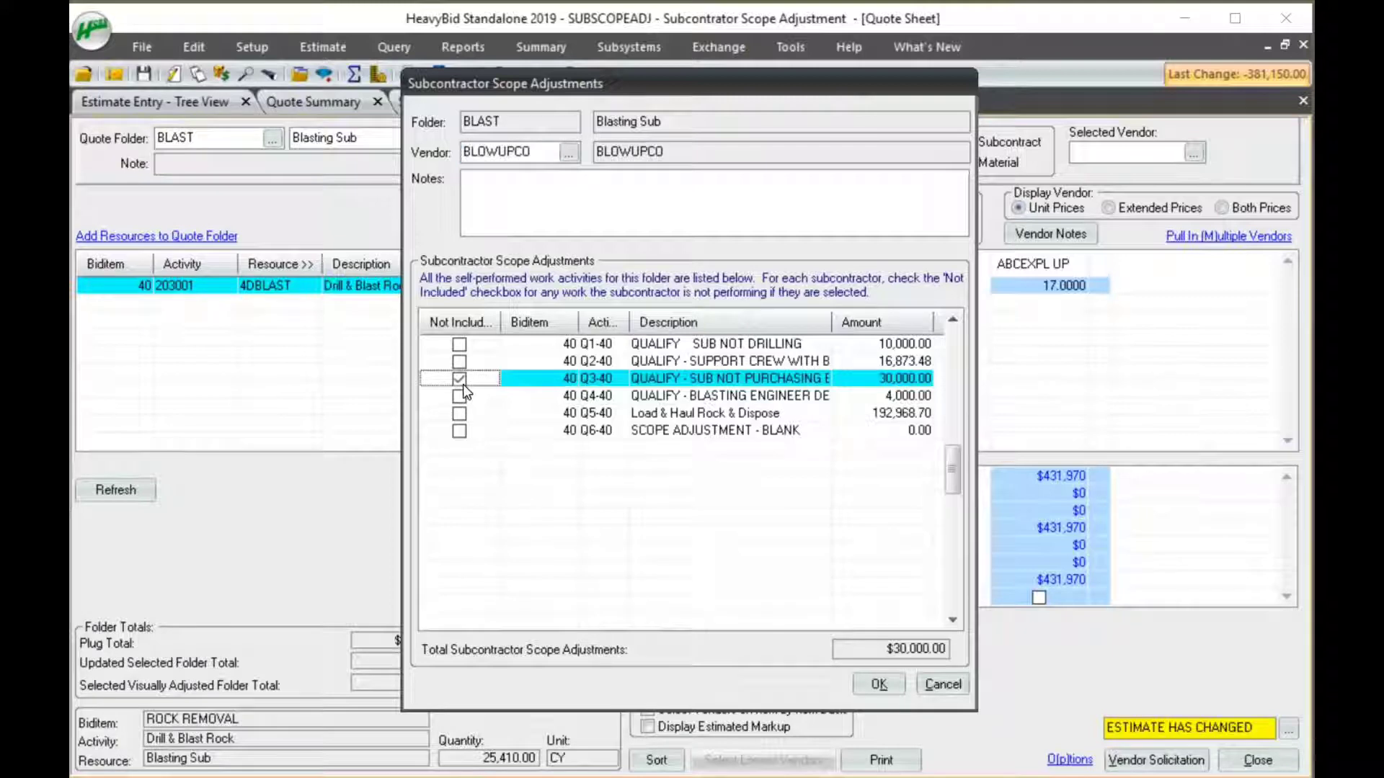
{"action": "left_click", "coordinate": [460, 345]}
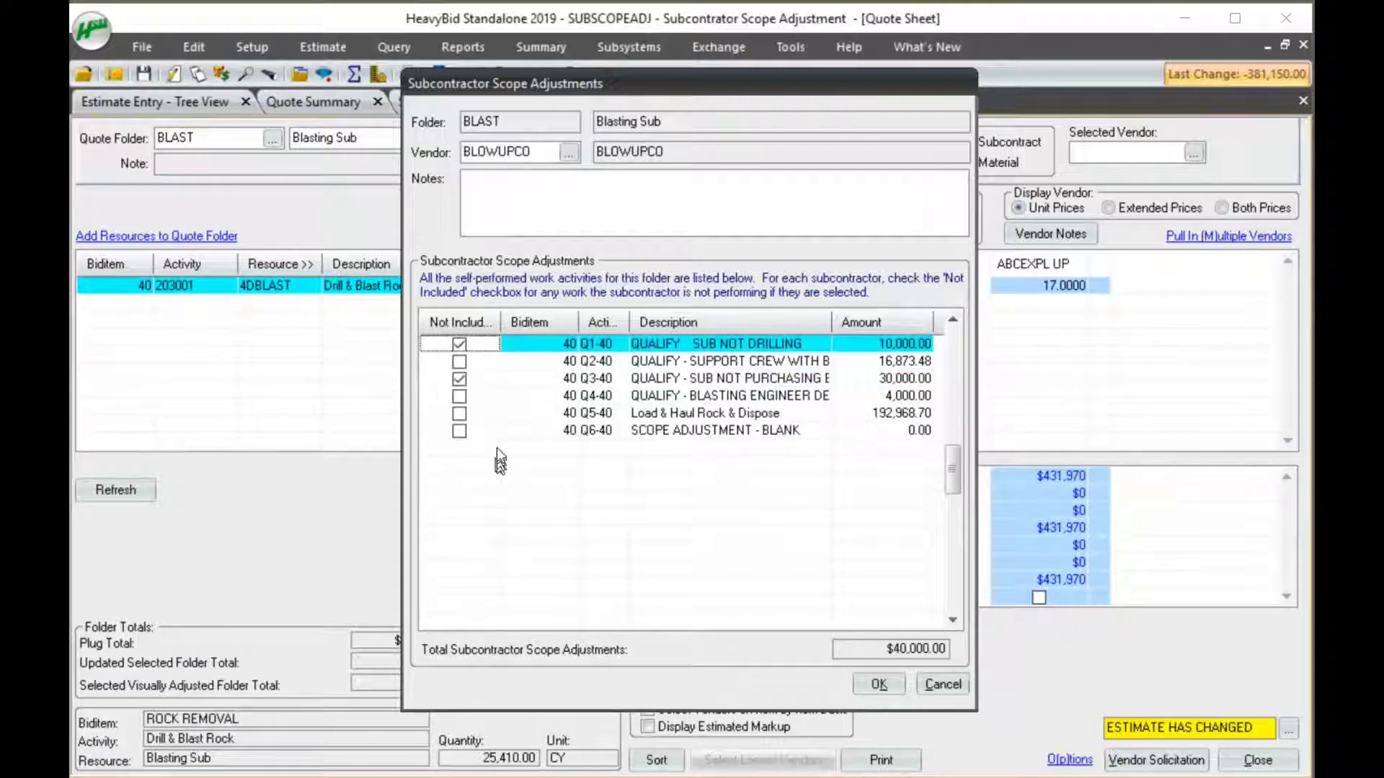
{"action": "left_click", "coordinate": [459, 396]}
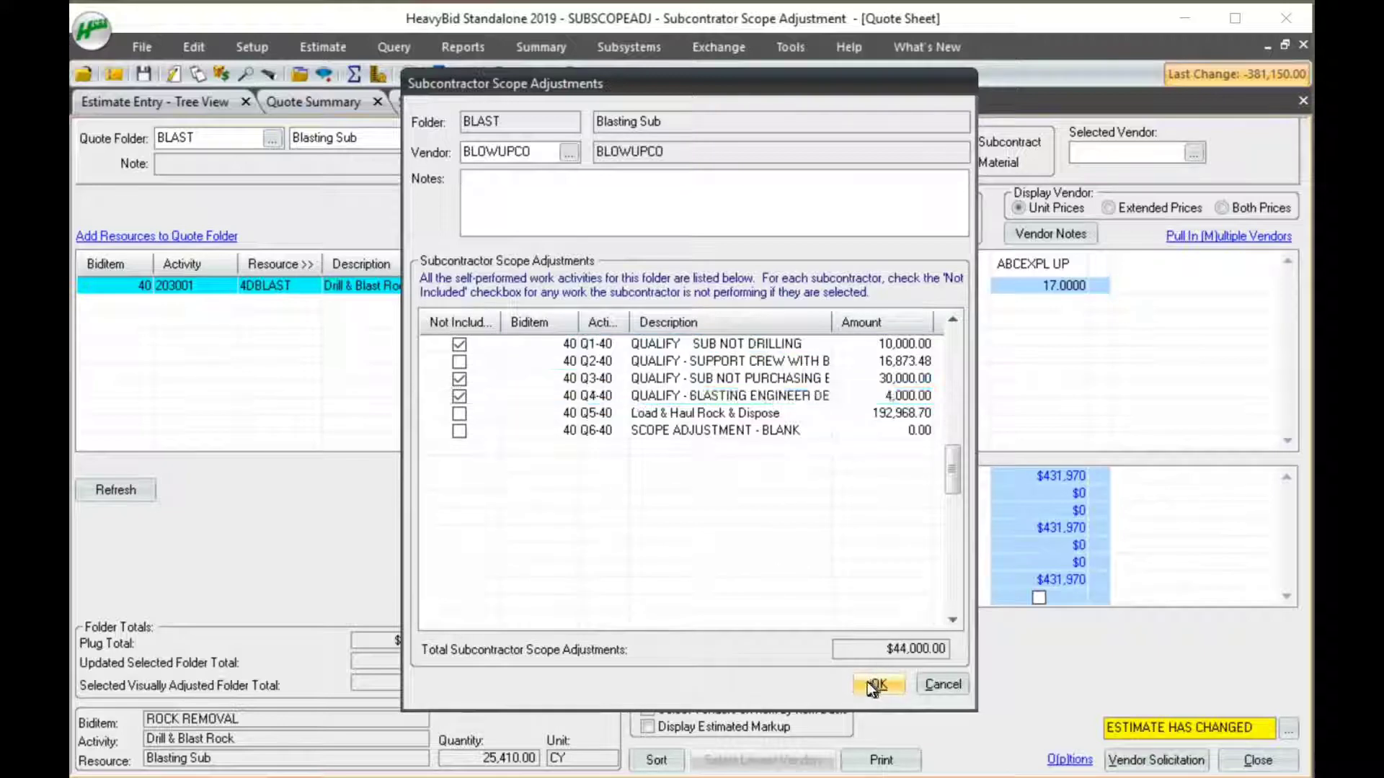
{"action": "left_click", "coordinate": [868, 684]}
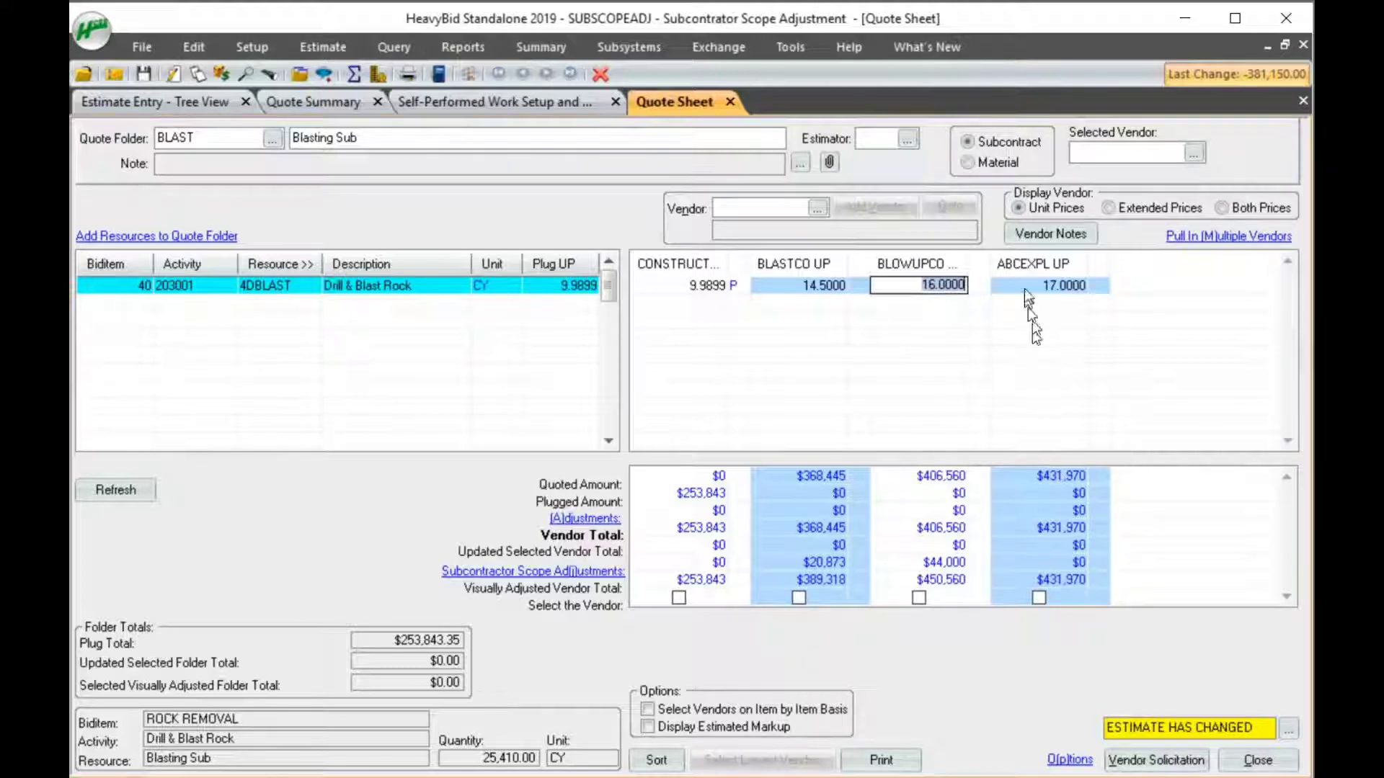
Mark Load & Haul Rock & Dispose (Q5-40) as not included in ABCEXPL's subcontractor scope adjustments.
{"action": "key", "text": "Tab"}
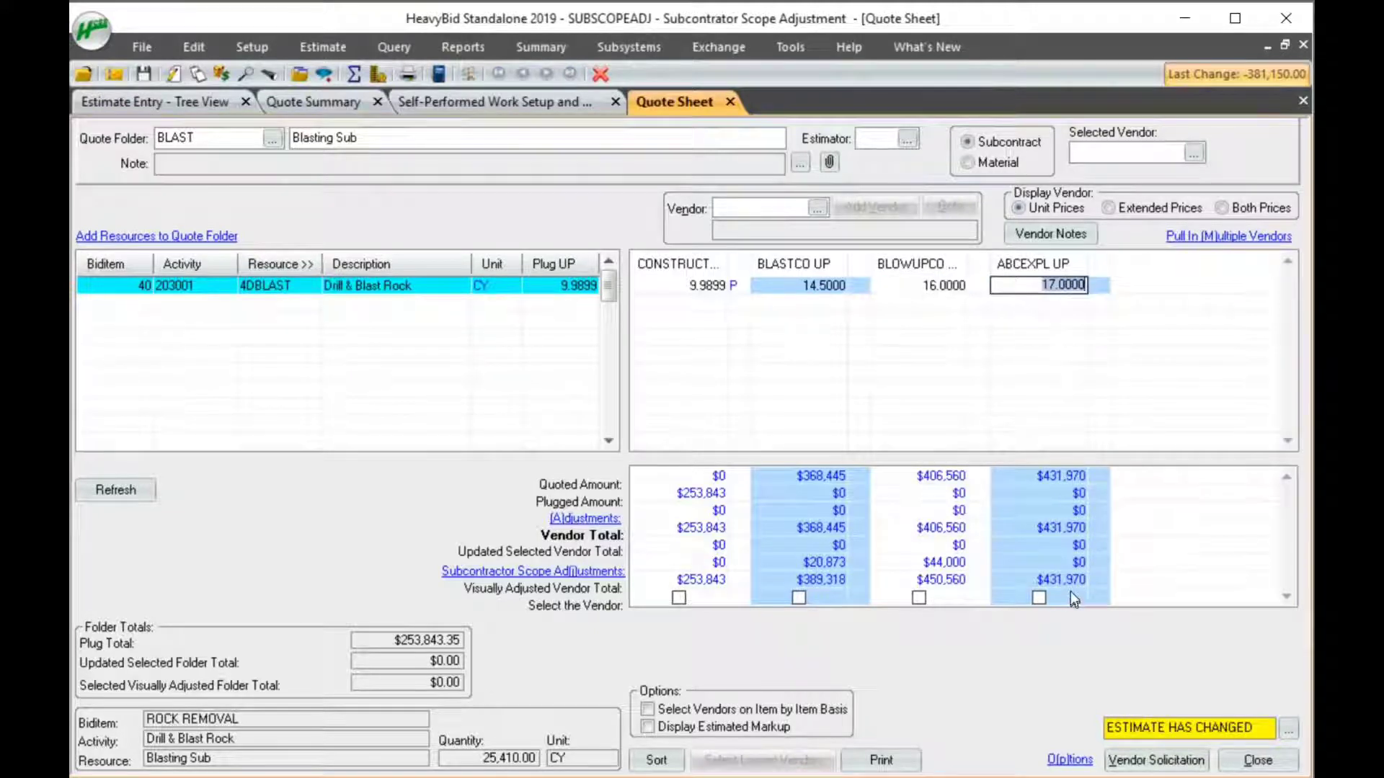
{"action": "left_click", "coordinate": [588, 572]}
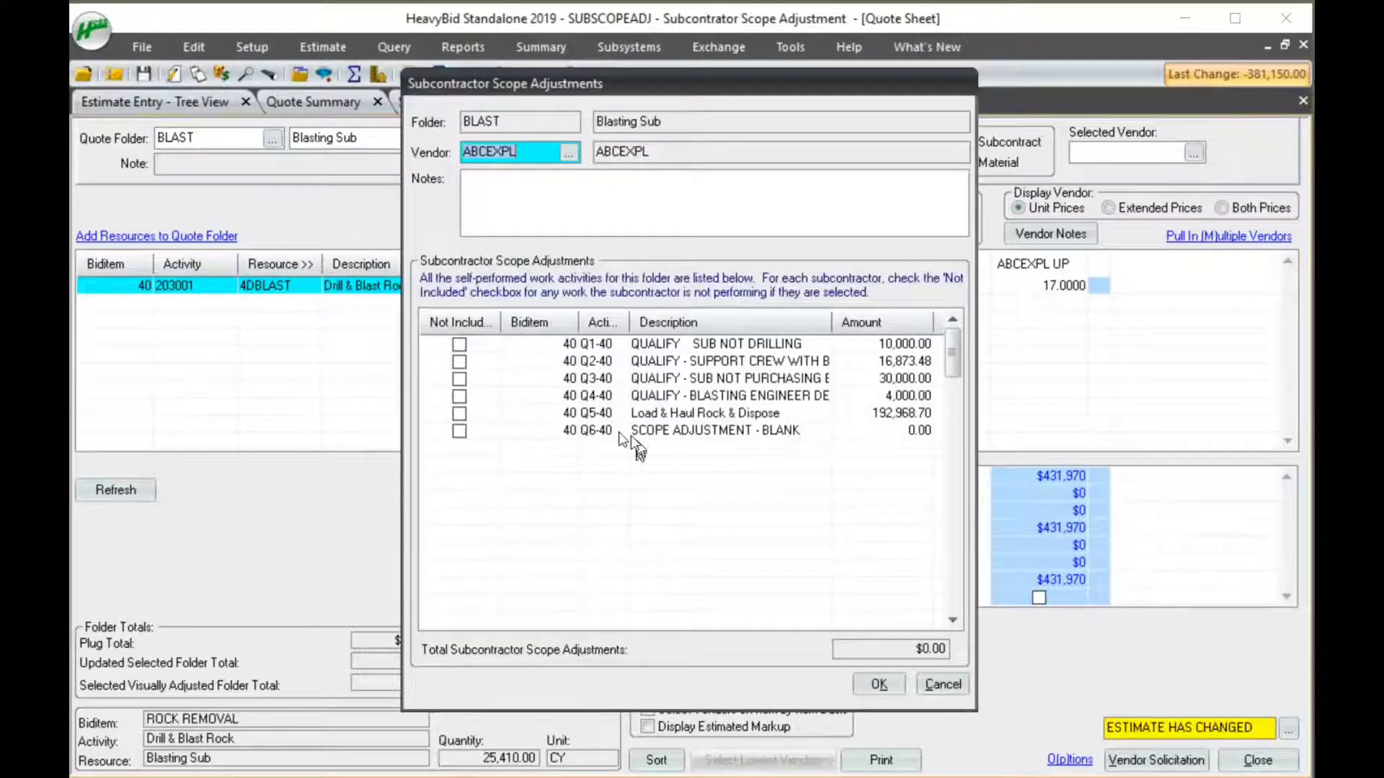
{"action": "left_click", "coordinate": [463, 413]}
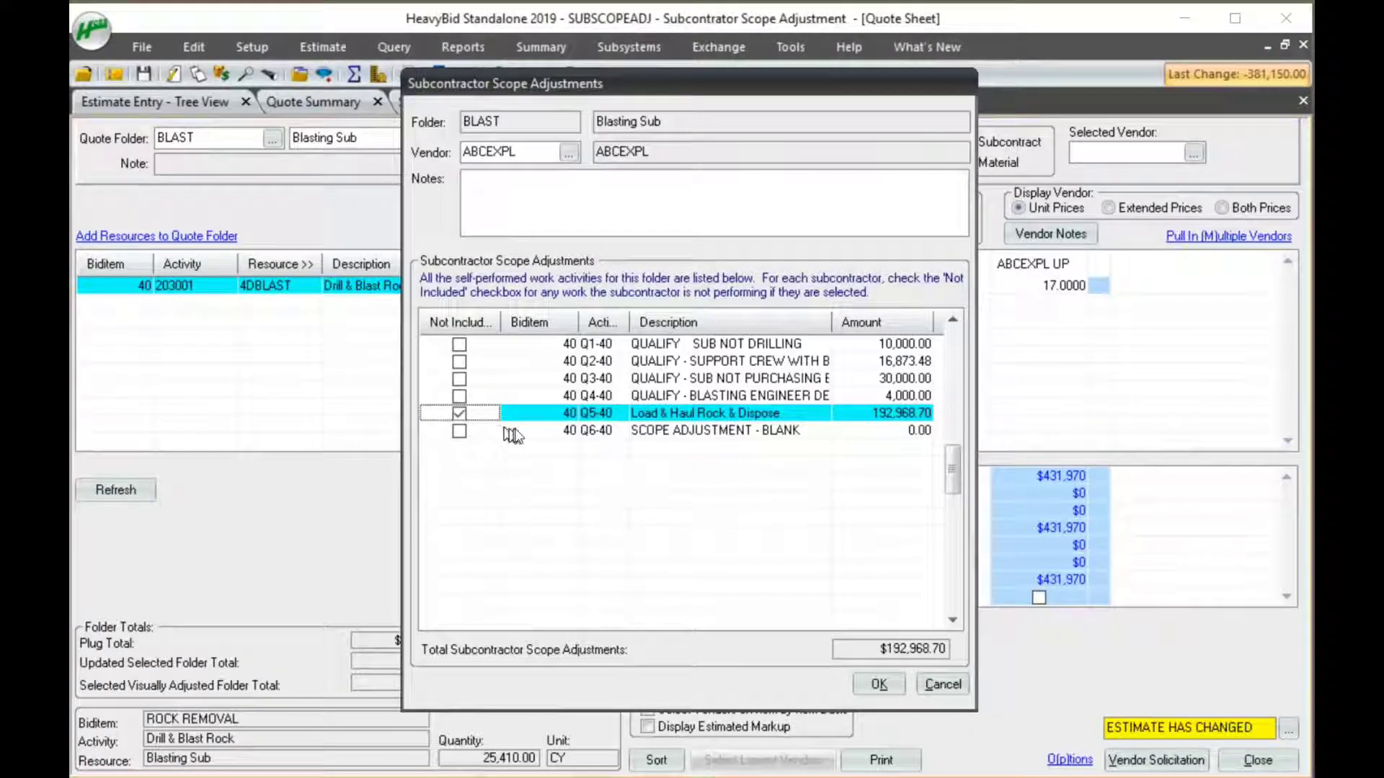
{"action": "left_click", "coordinate": [878, 683]}
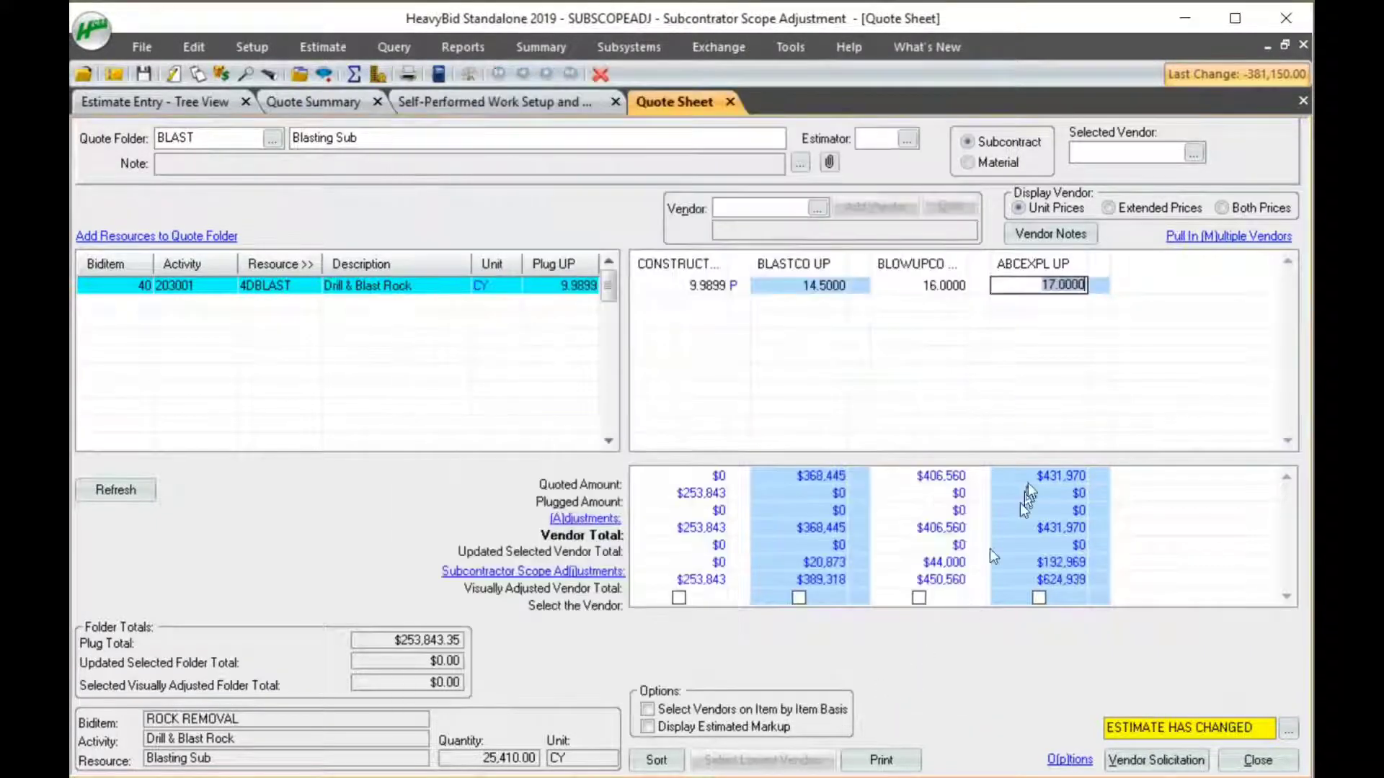
Try a unit price of 5 for ABCEXPL's Drill & Blast Rock quote.
{"action": "type", "text": "5"}
{"action": "key", "text": "Tab"}
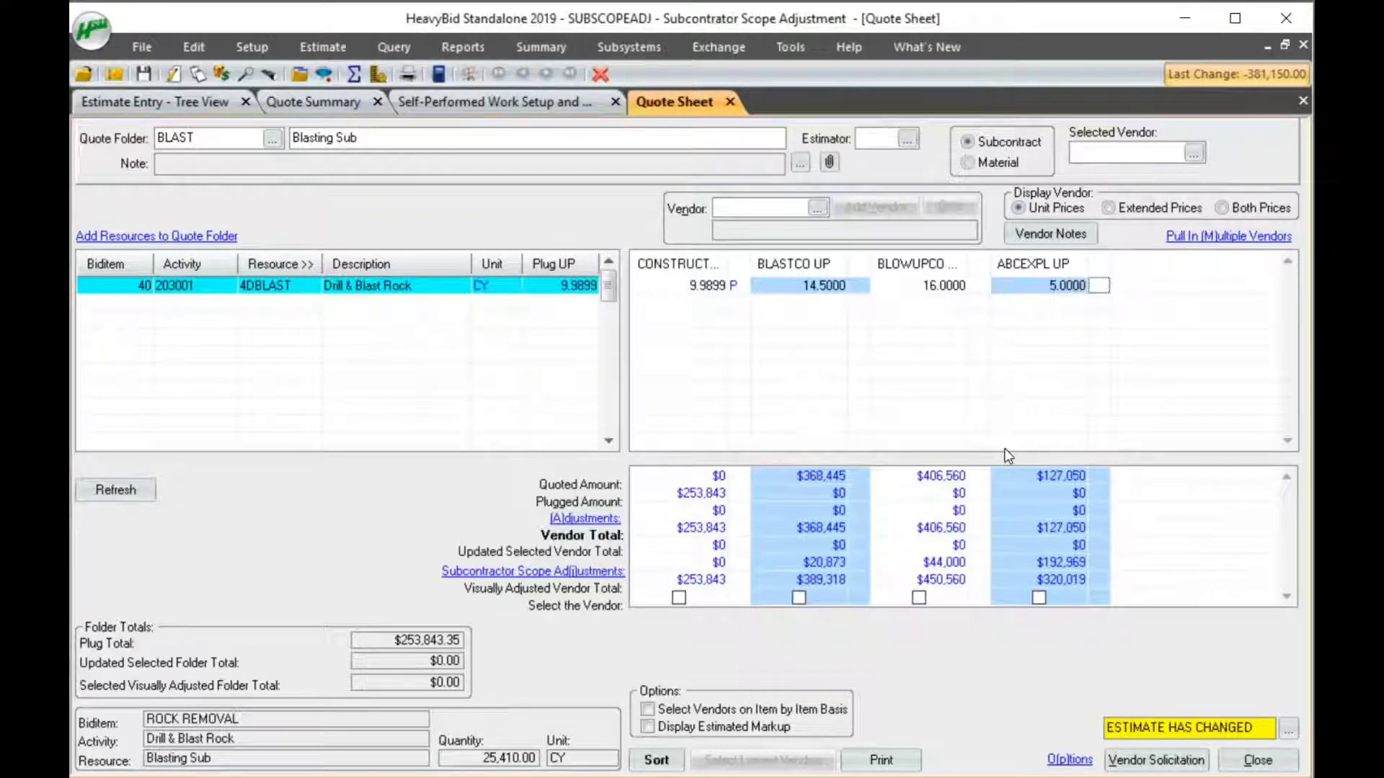
{"action": "key", "text": "Tab"}
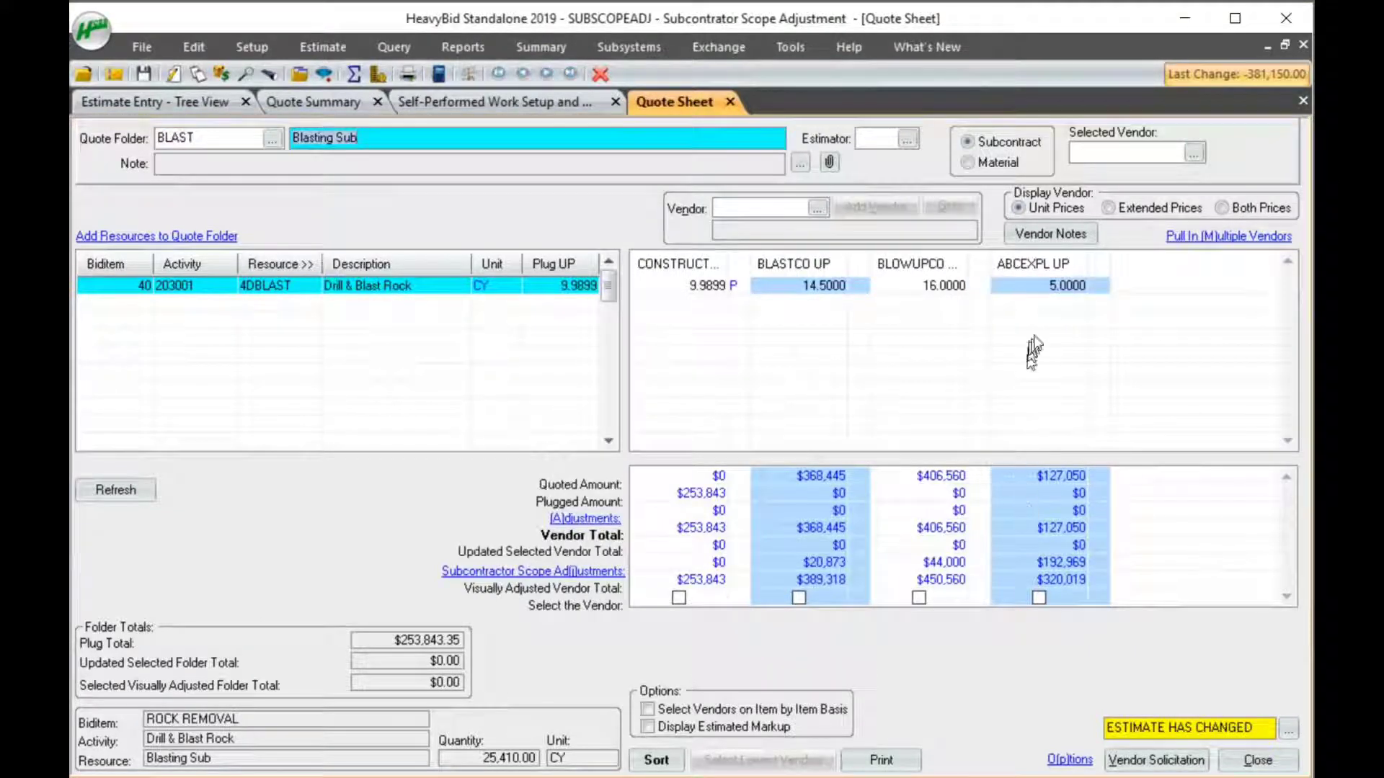
Set ABCEXPL's unit price for Drill & Blast Rock to 7.
{"action": "left_click", "coordinate": [1054, 287]}
{"action": "type", "text": "7"}
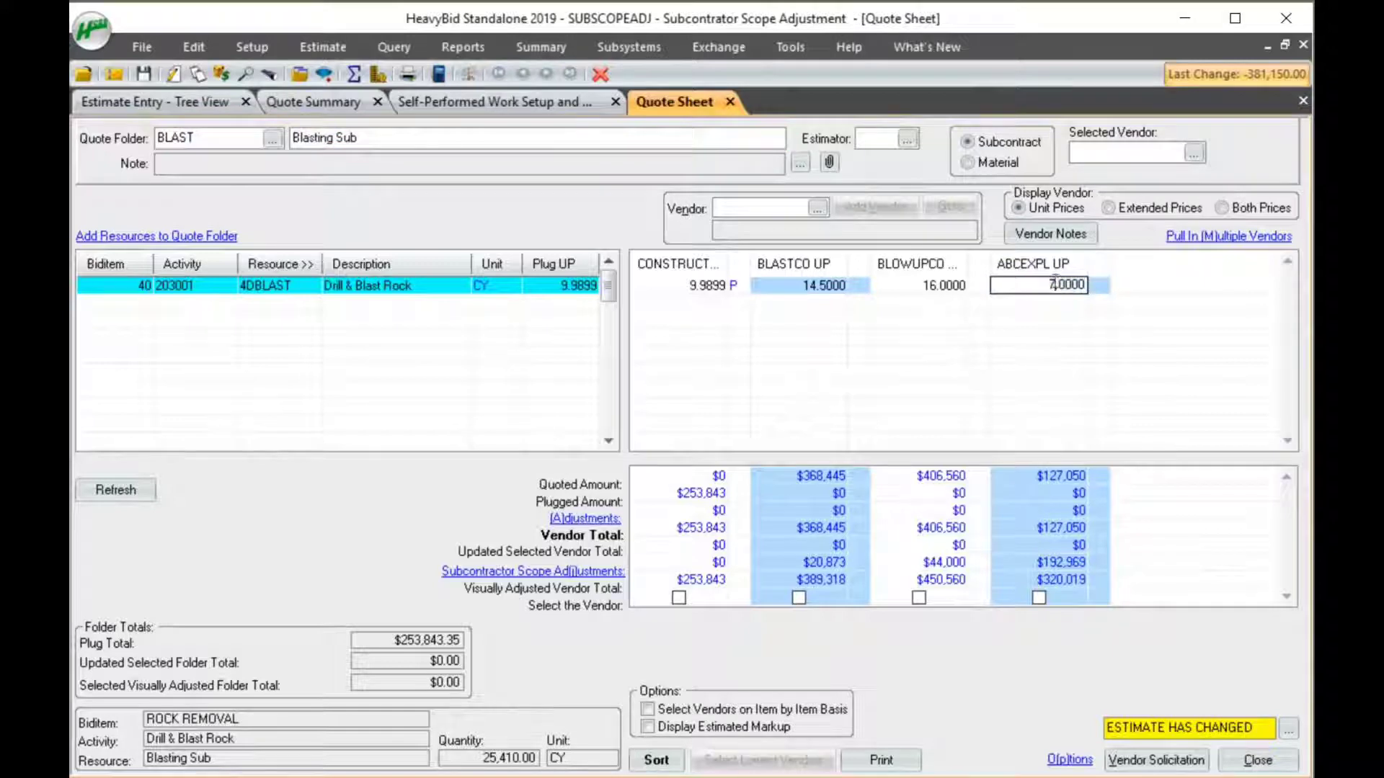
{"action": "key", "text": "Tab"}
{"action": "key", "text": "Tab"}
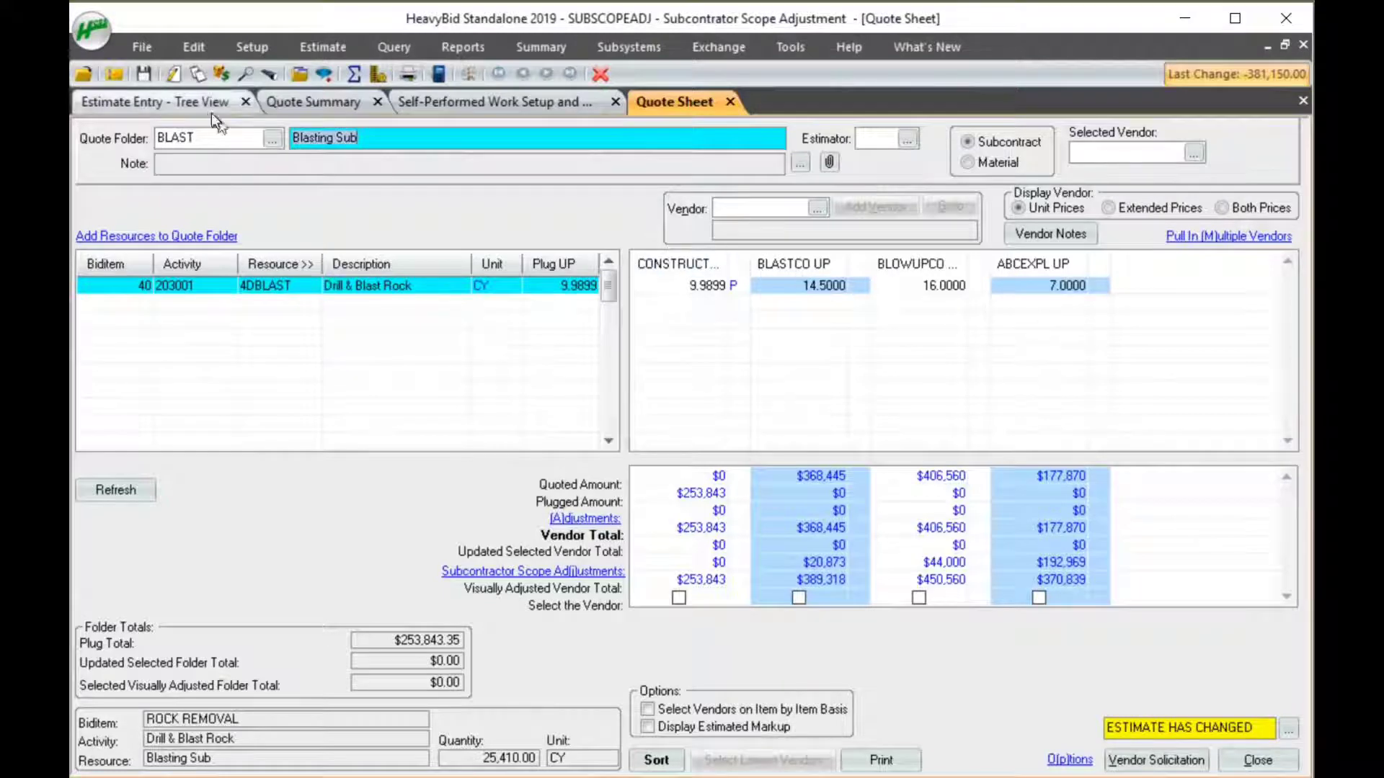
View the 203001 Drill & Blast Rock activity under biditem 40 in the estimate tree.
{"action": "left_click", "coordinate": [186, 100]}
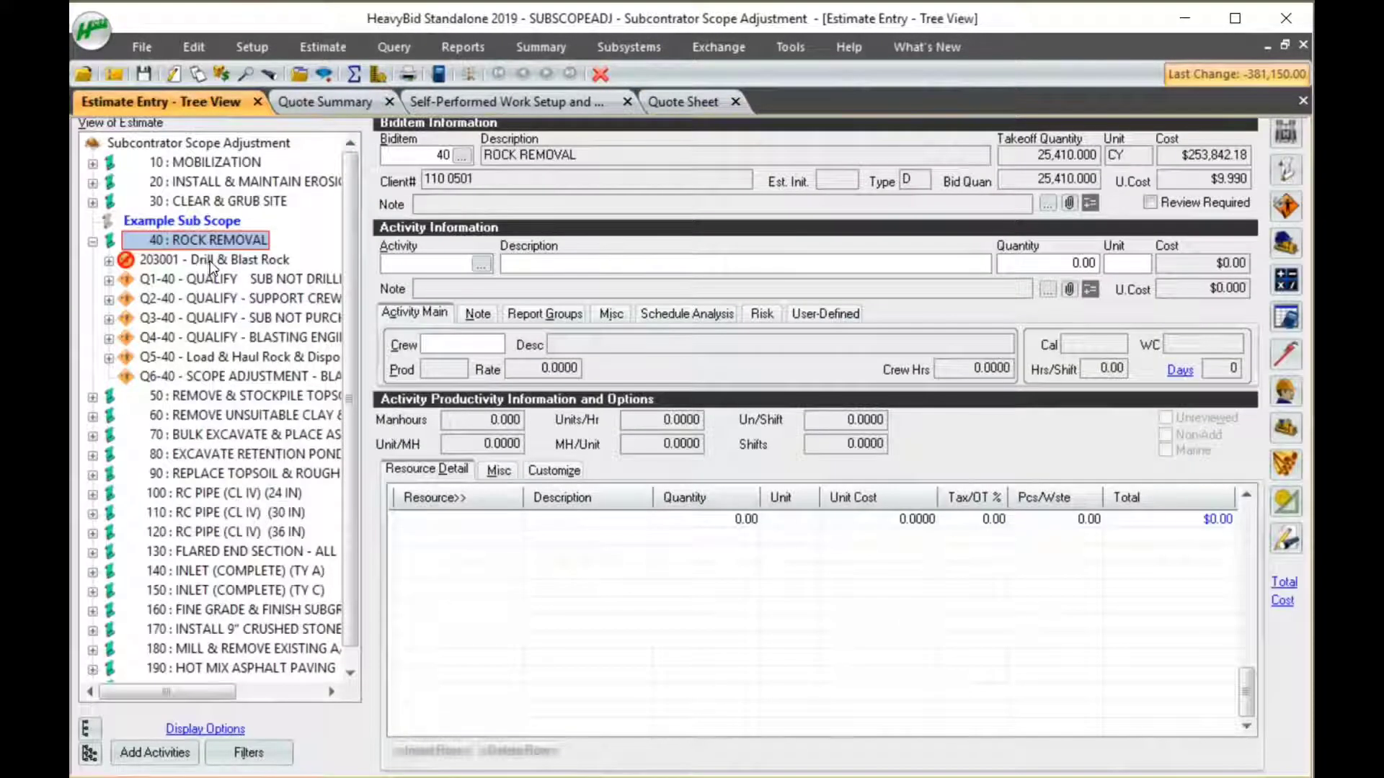
{"action": "left_click", "coordinate": [211, 260]}
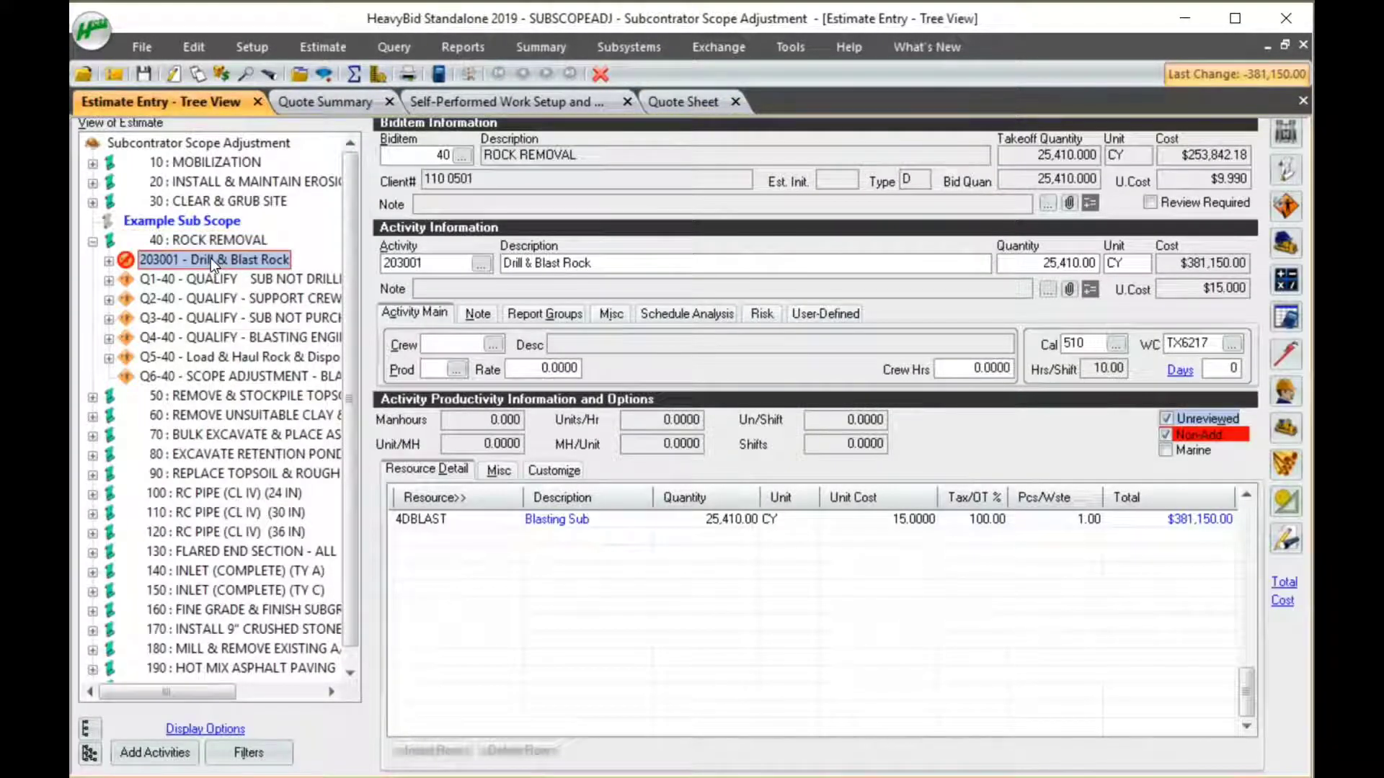
Select ABCEXPL as the vendor for the BLAST quote folder and update the estimate with its prices.
{"action": "left_click", "coordinate": [685, 103]}
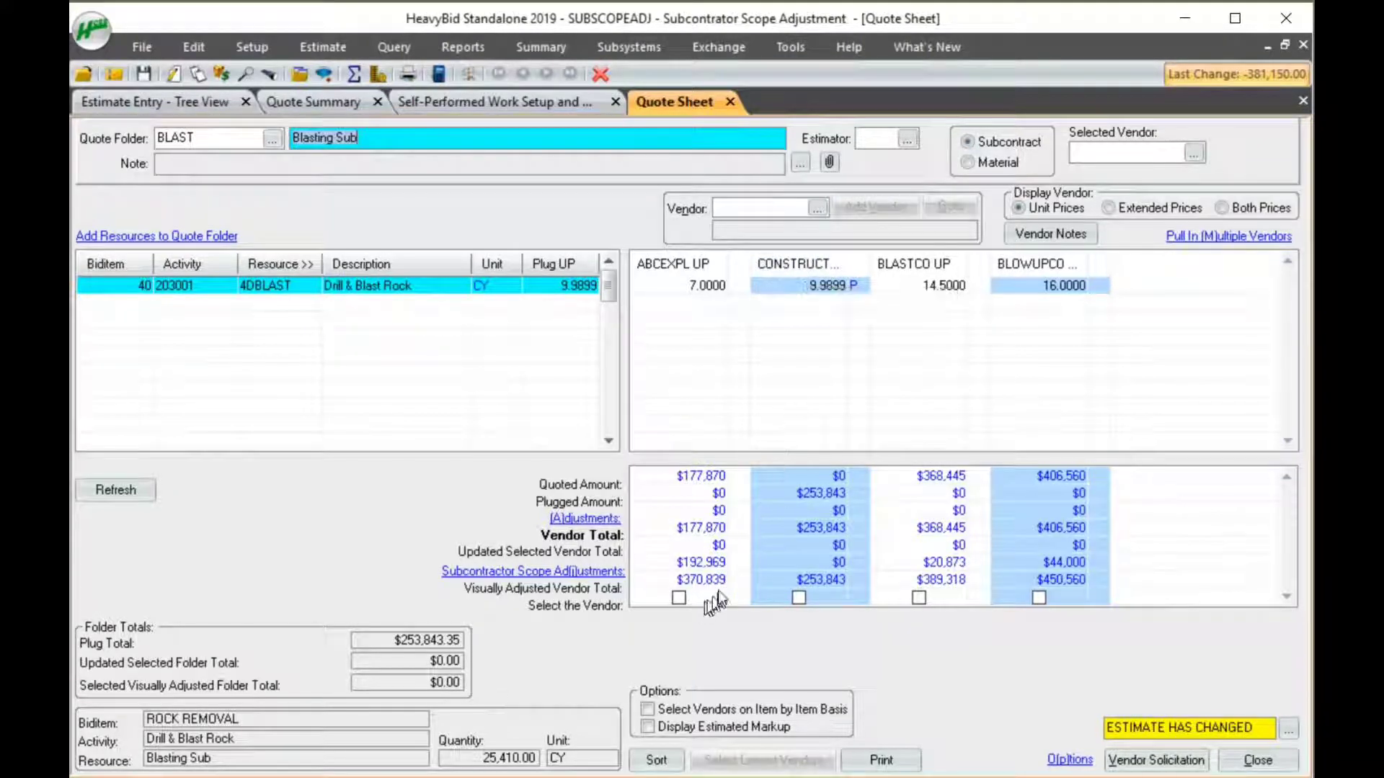
{"action": "left_click", "coordinate": [681, 601]}
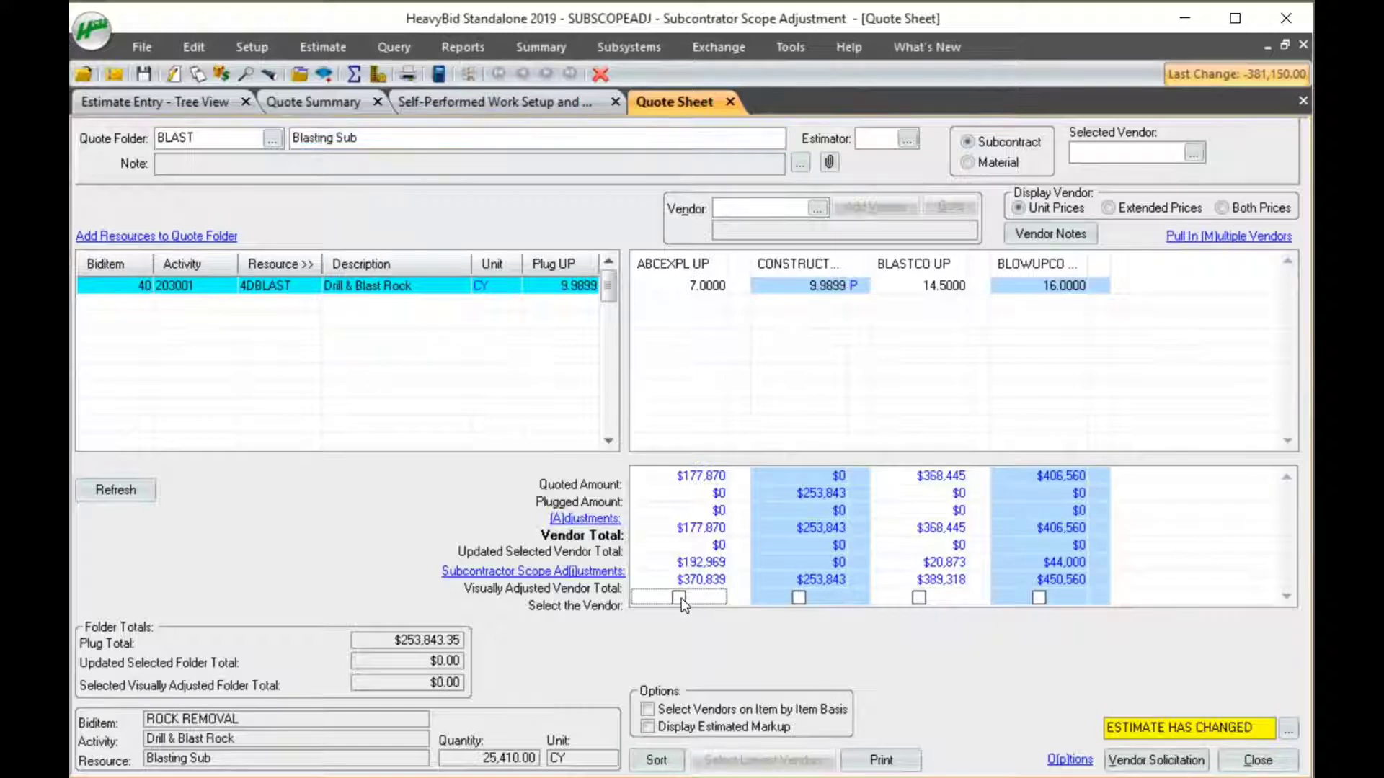
{"action": "left_click", "coordinate": [682, 600]}
{"action": "left_click", "coordinate": [784, 485]}
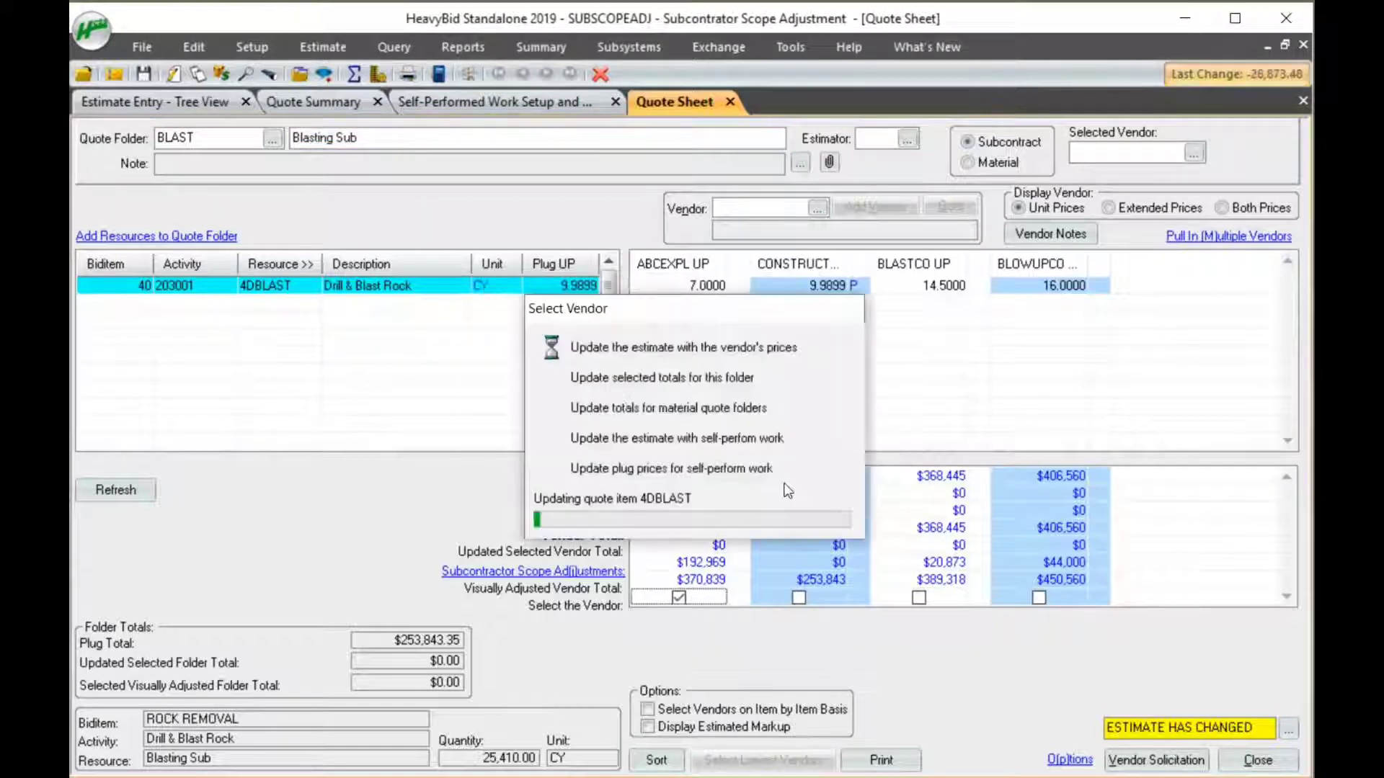
{"action": "left_click", "coordinate": [858, 507]}
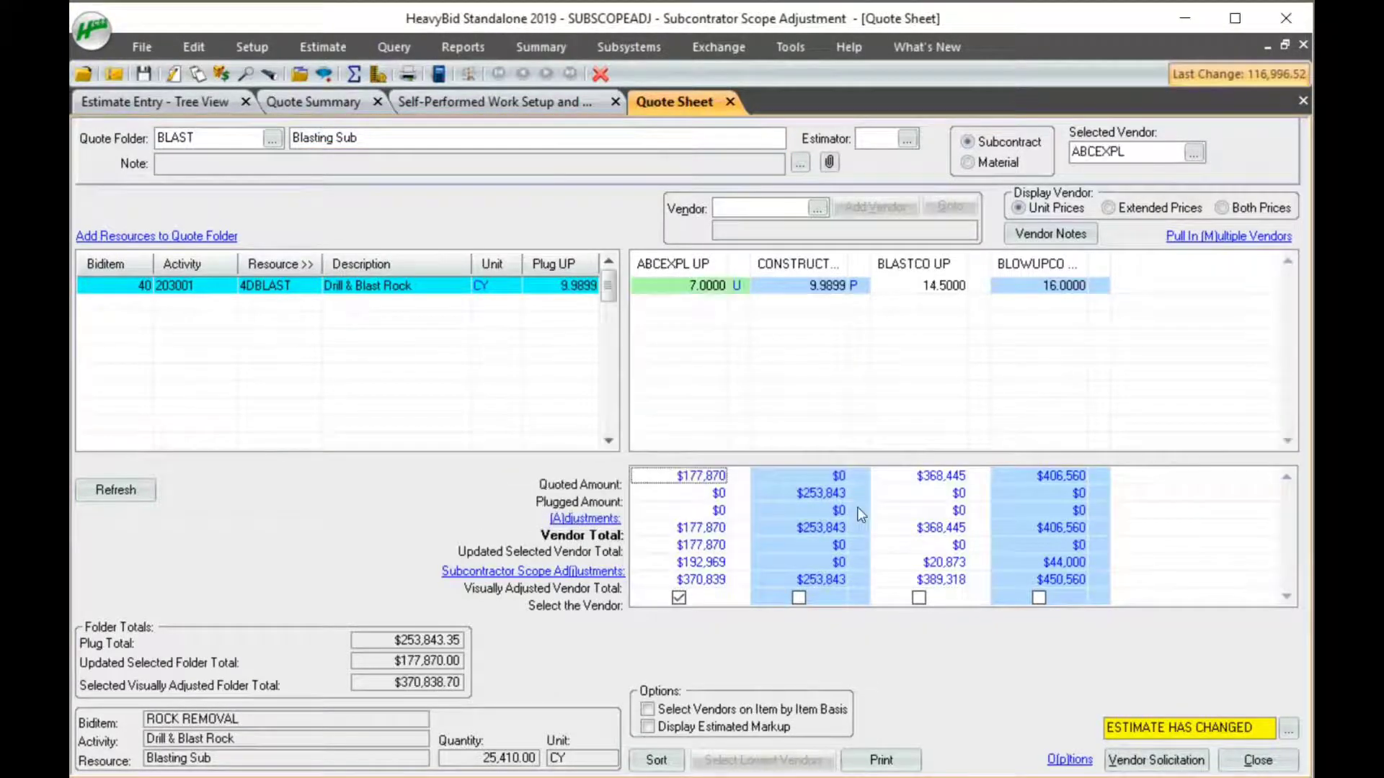
Check the Q5-40 and 203001 activities under biditem 40, the self-performed work setup and the quote summary.
{"action": "left_click", "coordinate": [185, 102]}
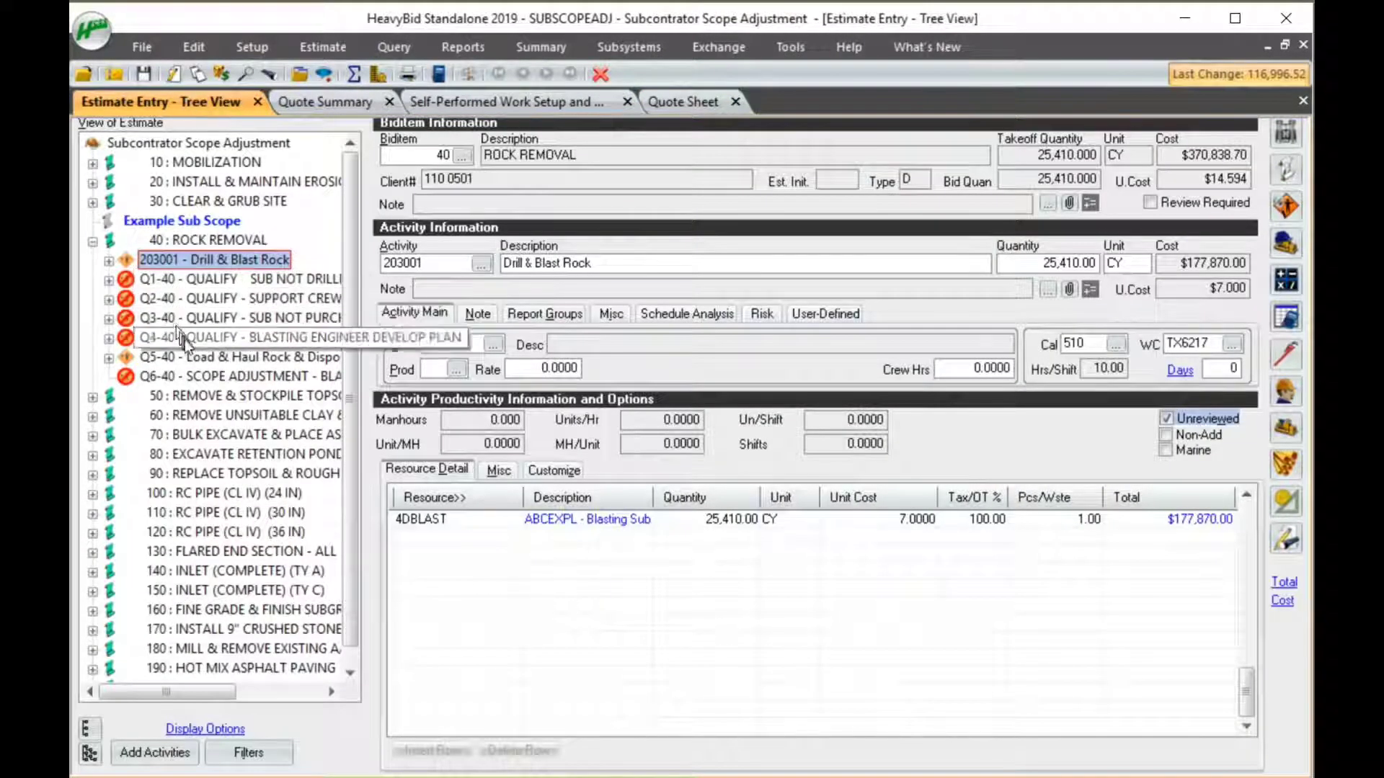
{"action": "left_click", "coordinate": [194, 358]}
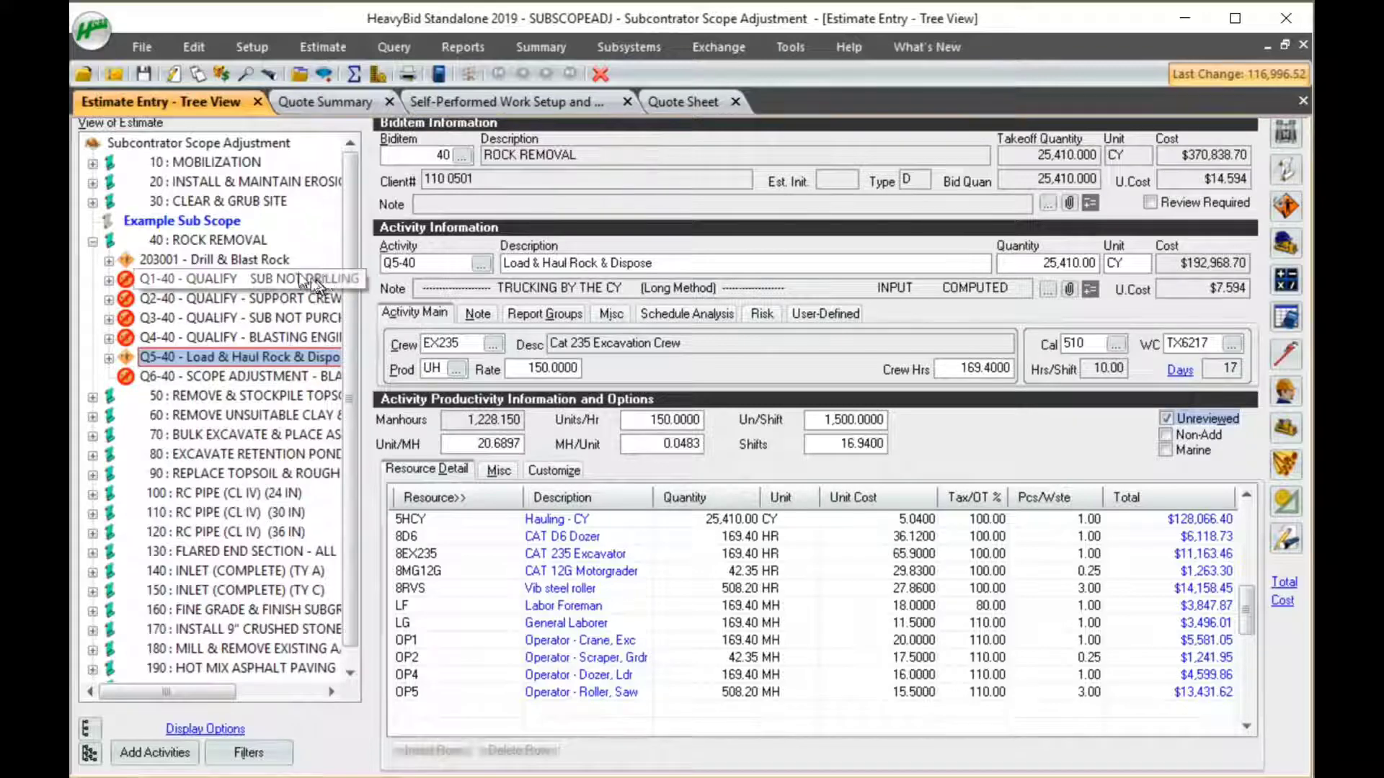
{"action": "left_click", "coordinate": [273, 264]}
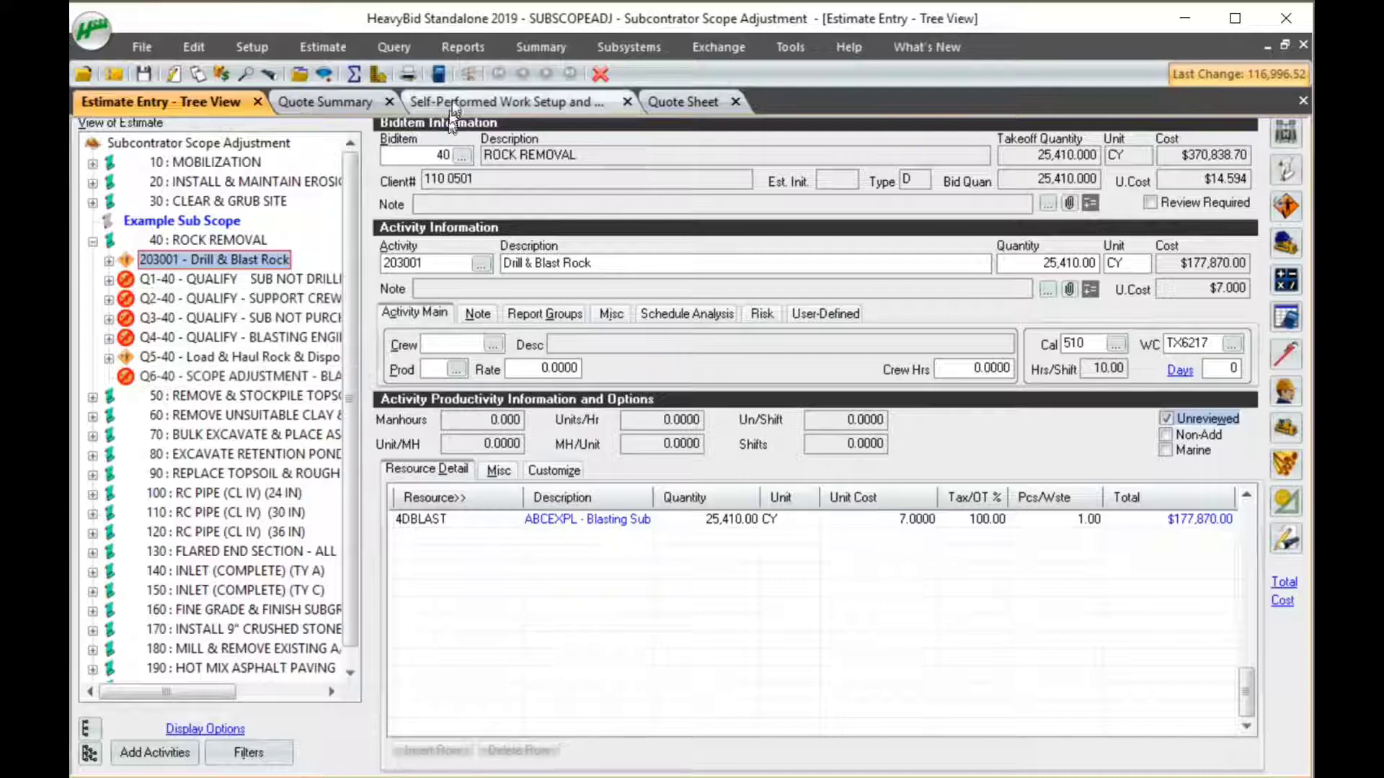
{"action": "left_click", "coordinate": [504, 102]}
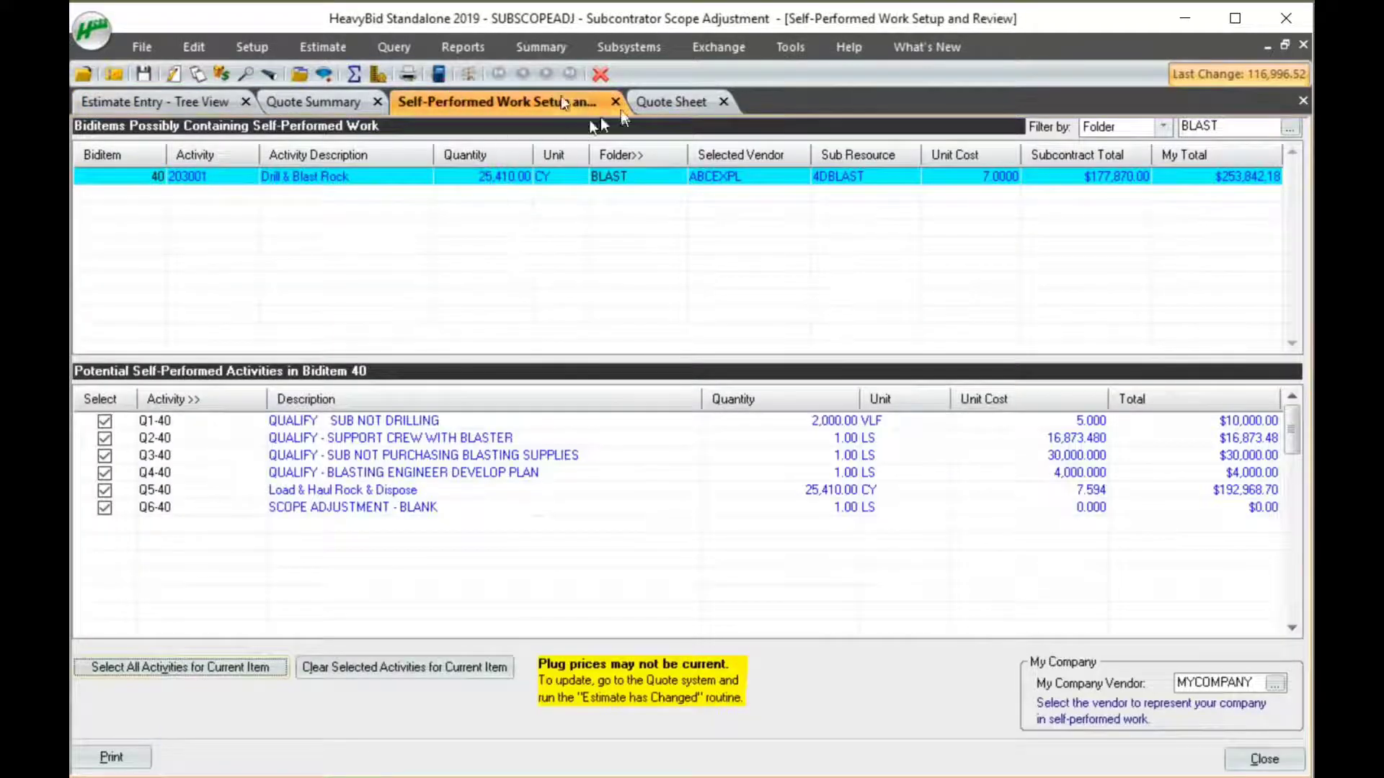
{"action": "left_click", "coordinate": [312, 101]}
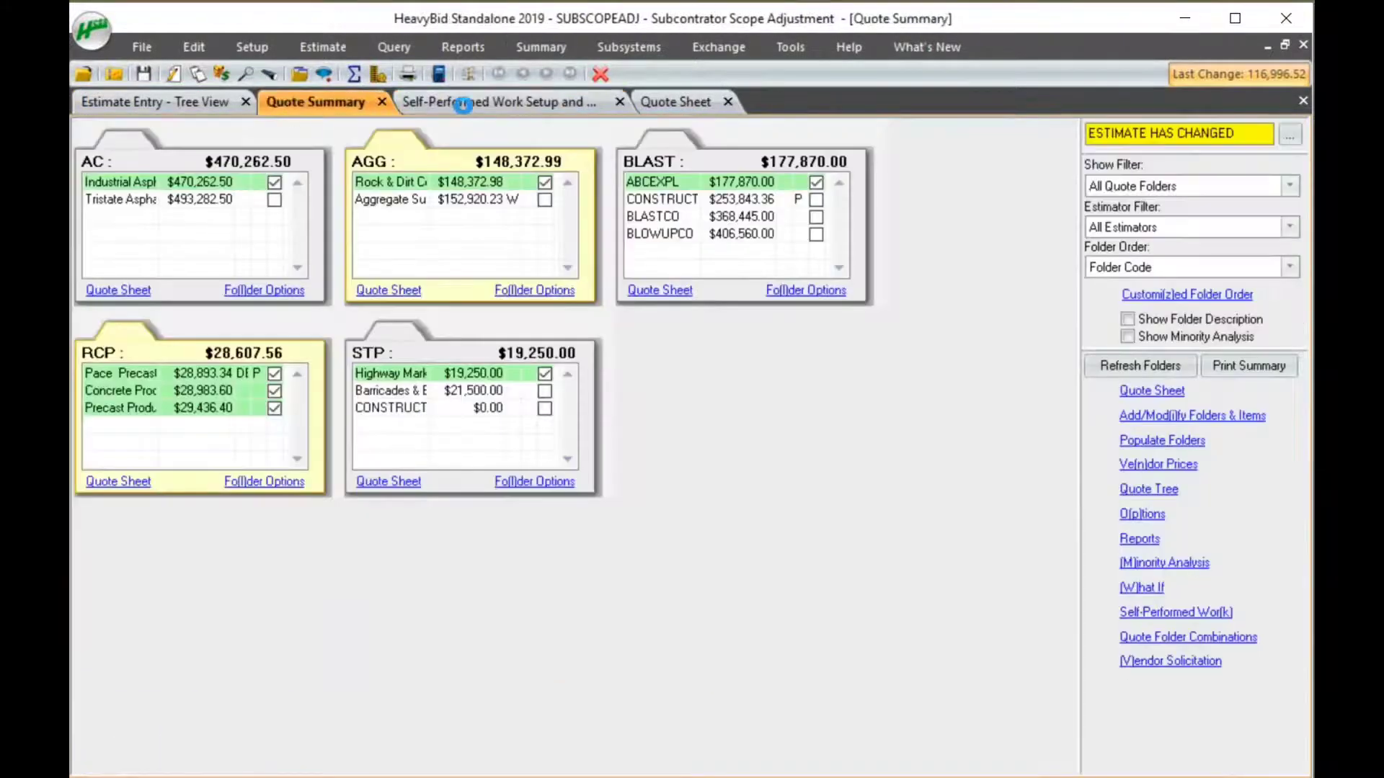
Set BLASTCO's unit price for Drill & Blast Rock to 11 in the BLAST quote sheet.
{"action": "left_click", "coordinate": [703, 104]}
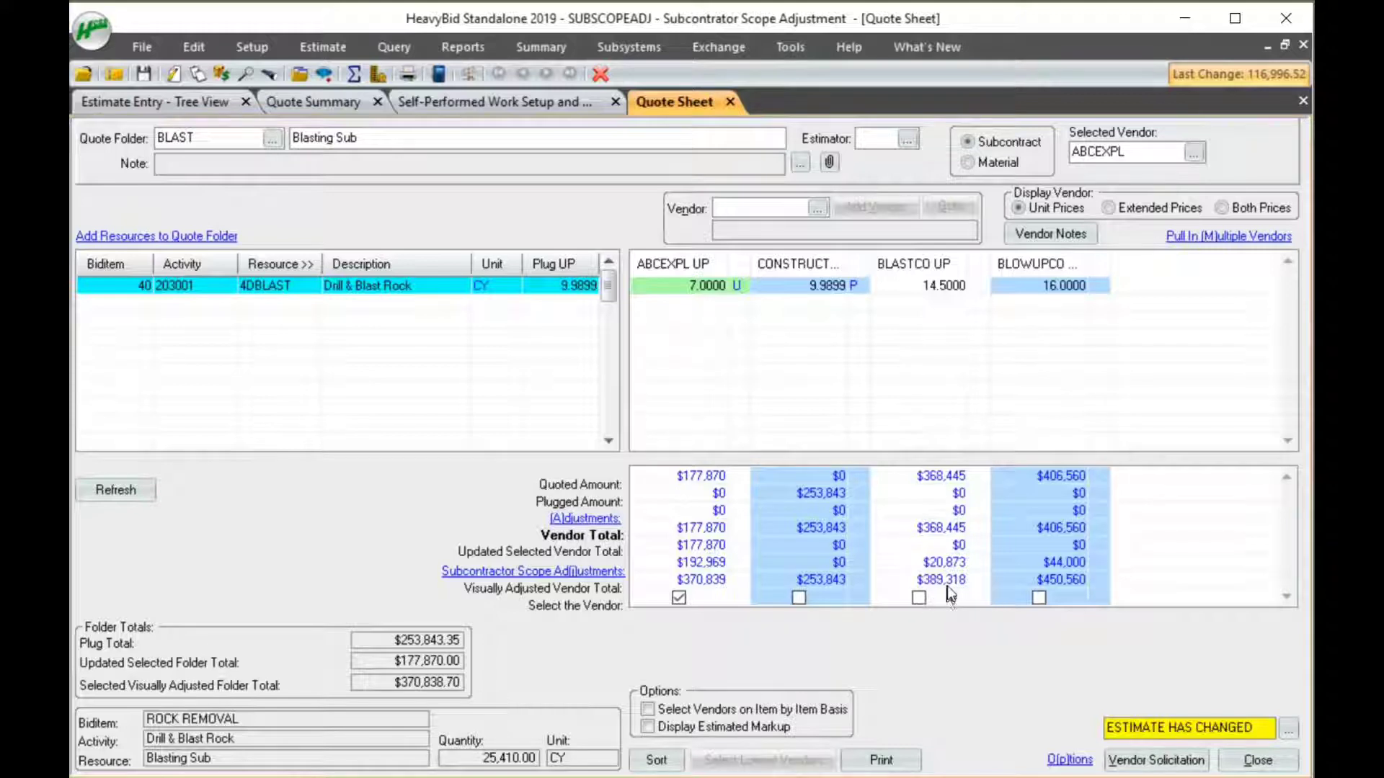
{"action": "type", "text": "11"}
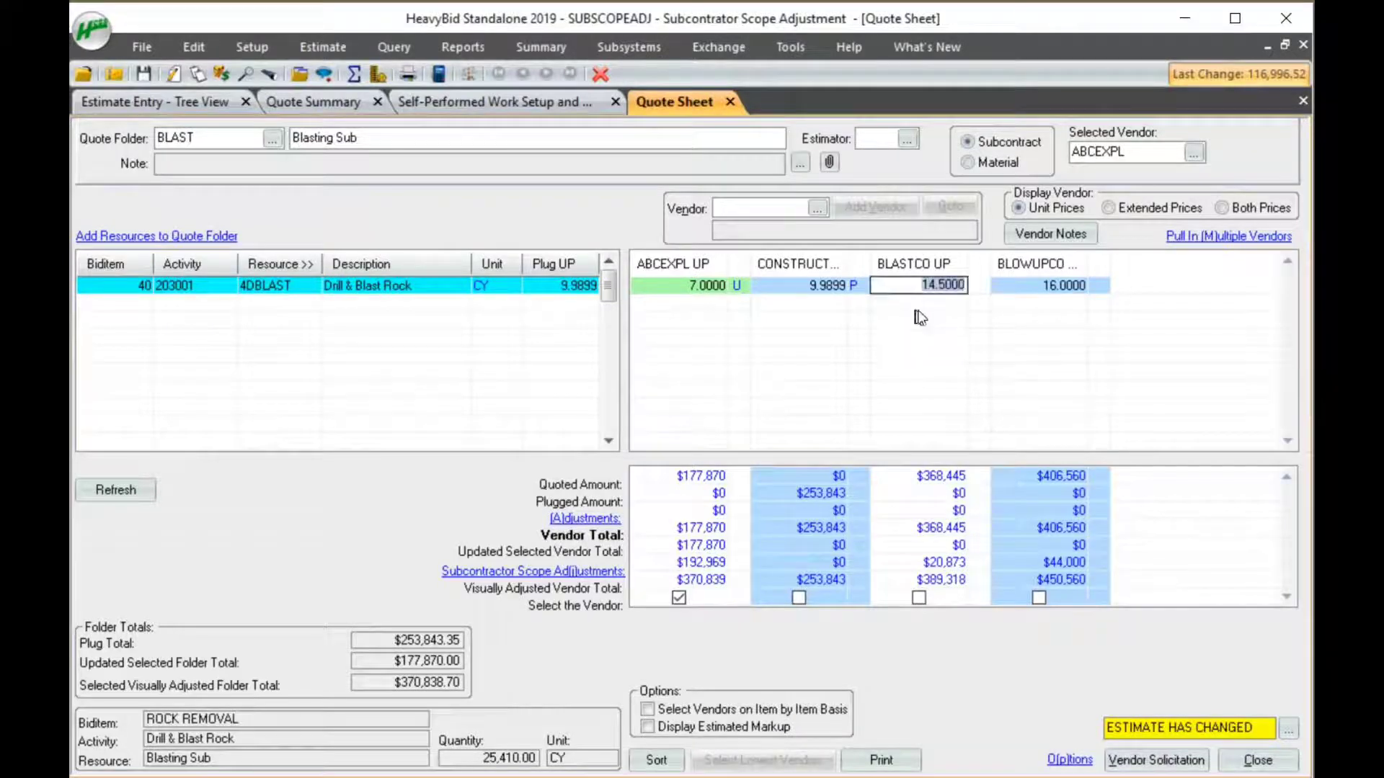
{"action": "key", "text": "Tab"}
{"action": "key", "text": "Tab"}
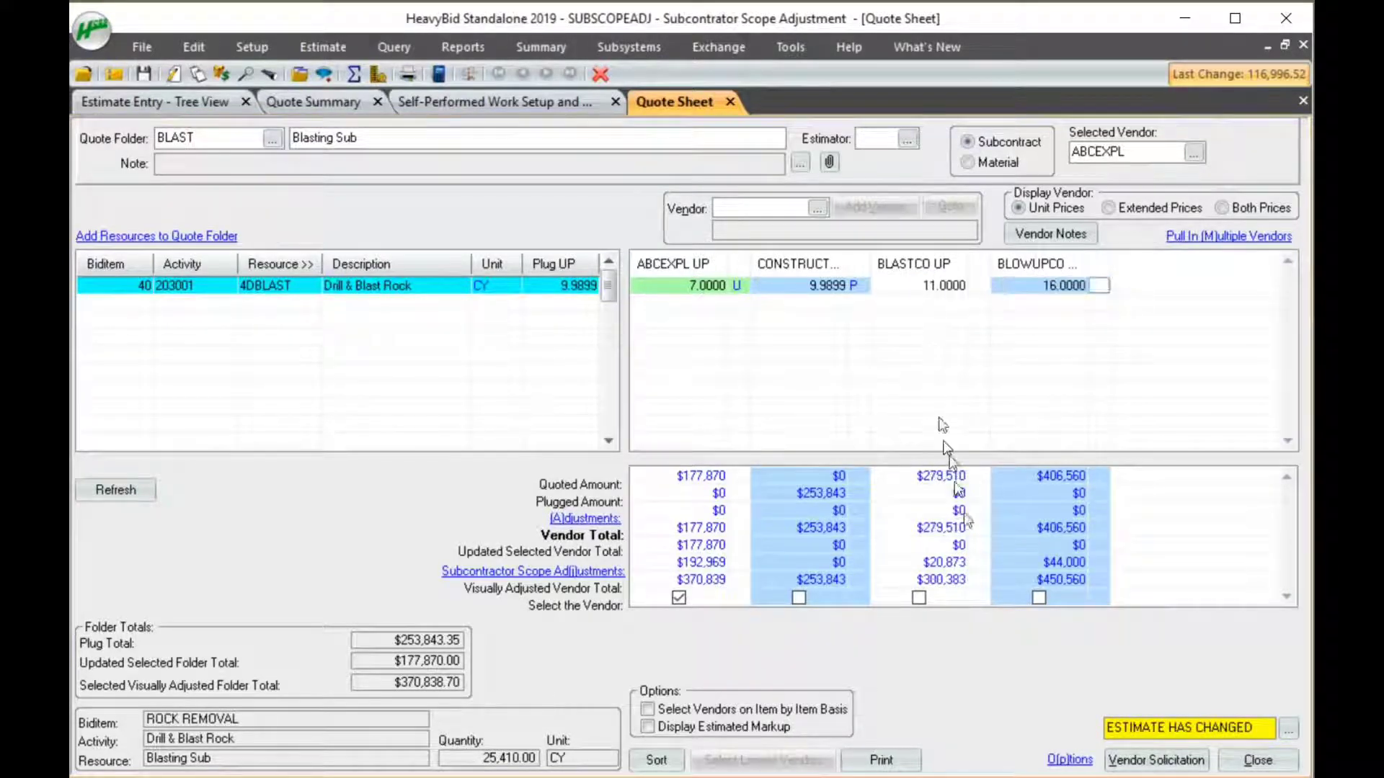
Select BLASTCO as the BLAST folder's vendor and update the estimate with its prices.
{"action": "left_click", "coordinate": [918, 598]}
{"action": "left_click", "coordinate": [821, 485]}
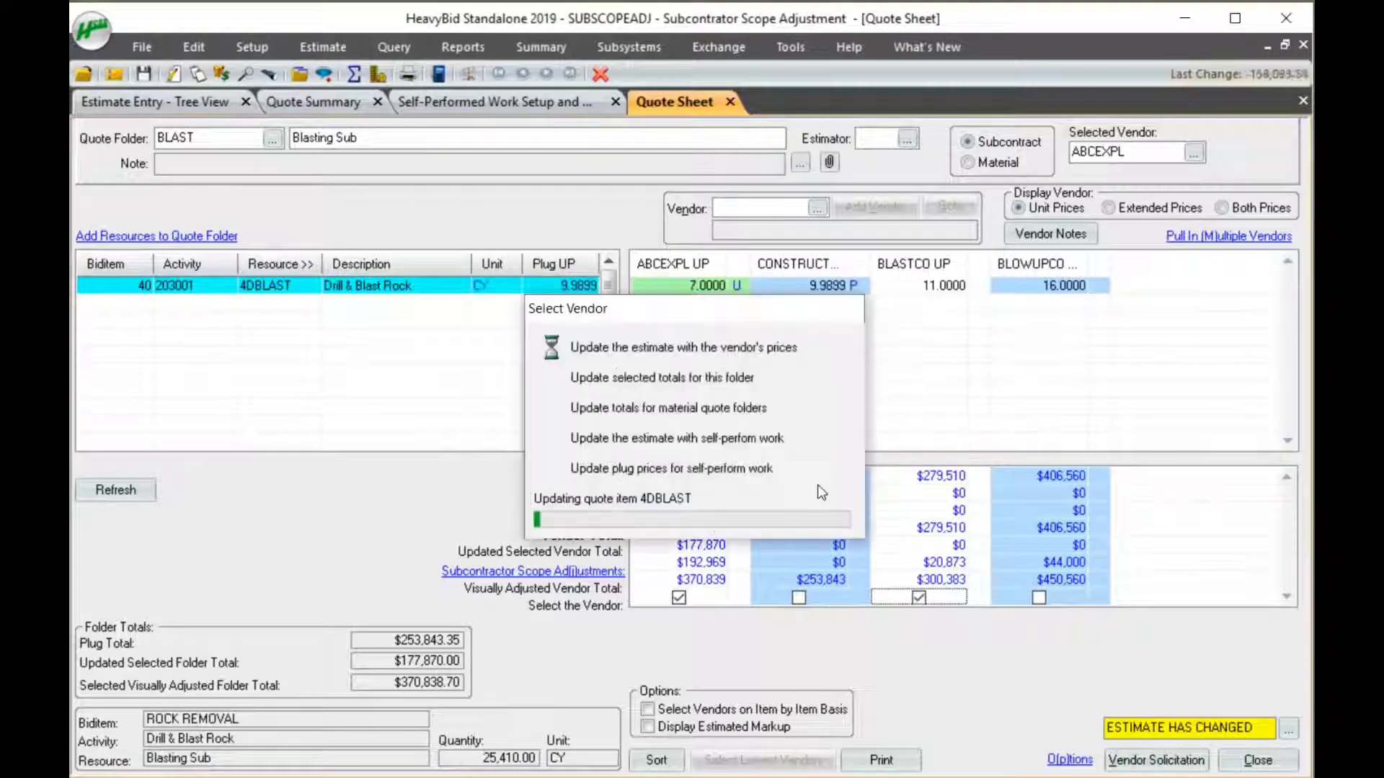
{"action": "left_click", "coordinate": [841, 505]}
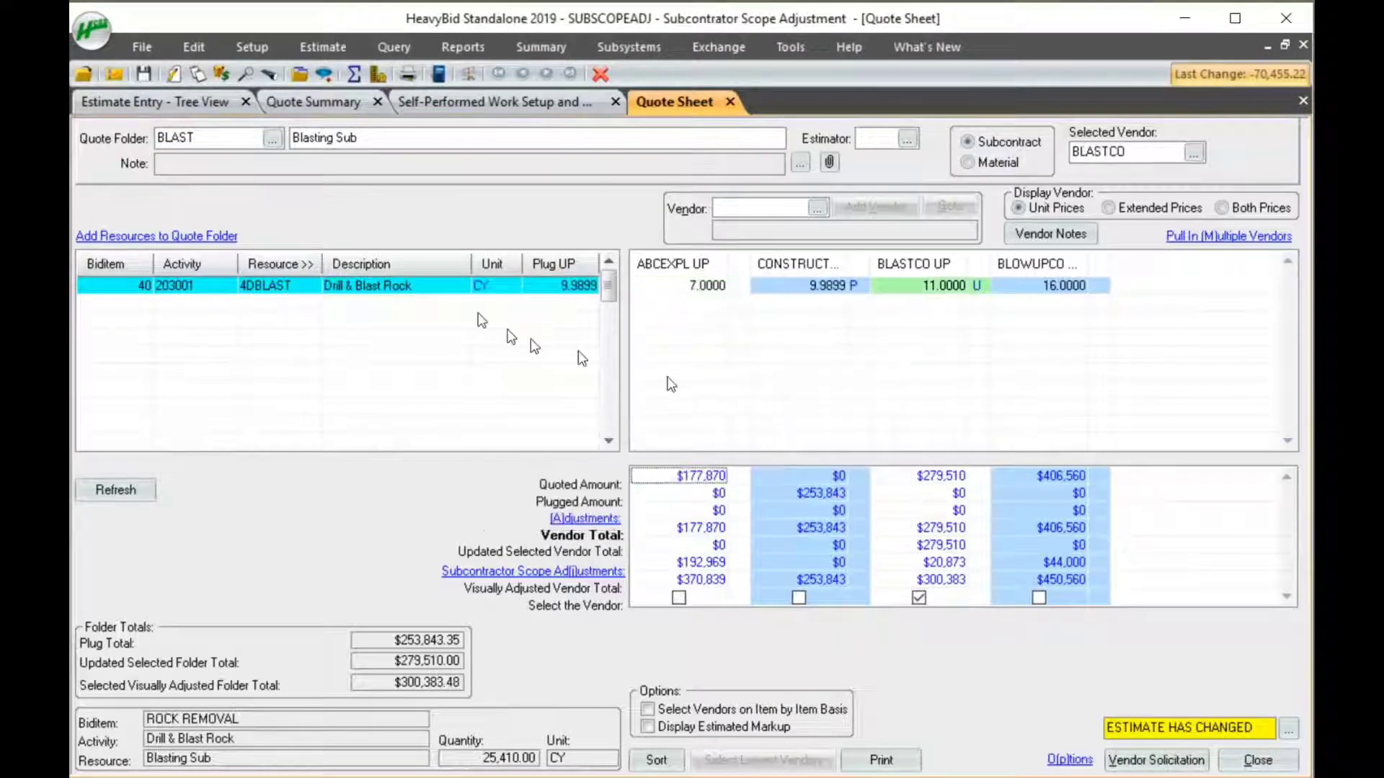
Add activity Q7-40 described as BLASTCO to biditem 40 in the estimate, with a quantity of 1 LS.
{"action": "left_click", "coordinate": [195, 99]}
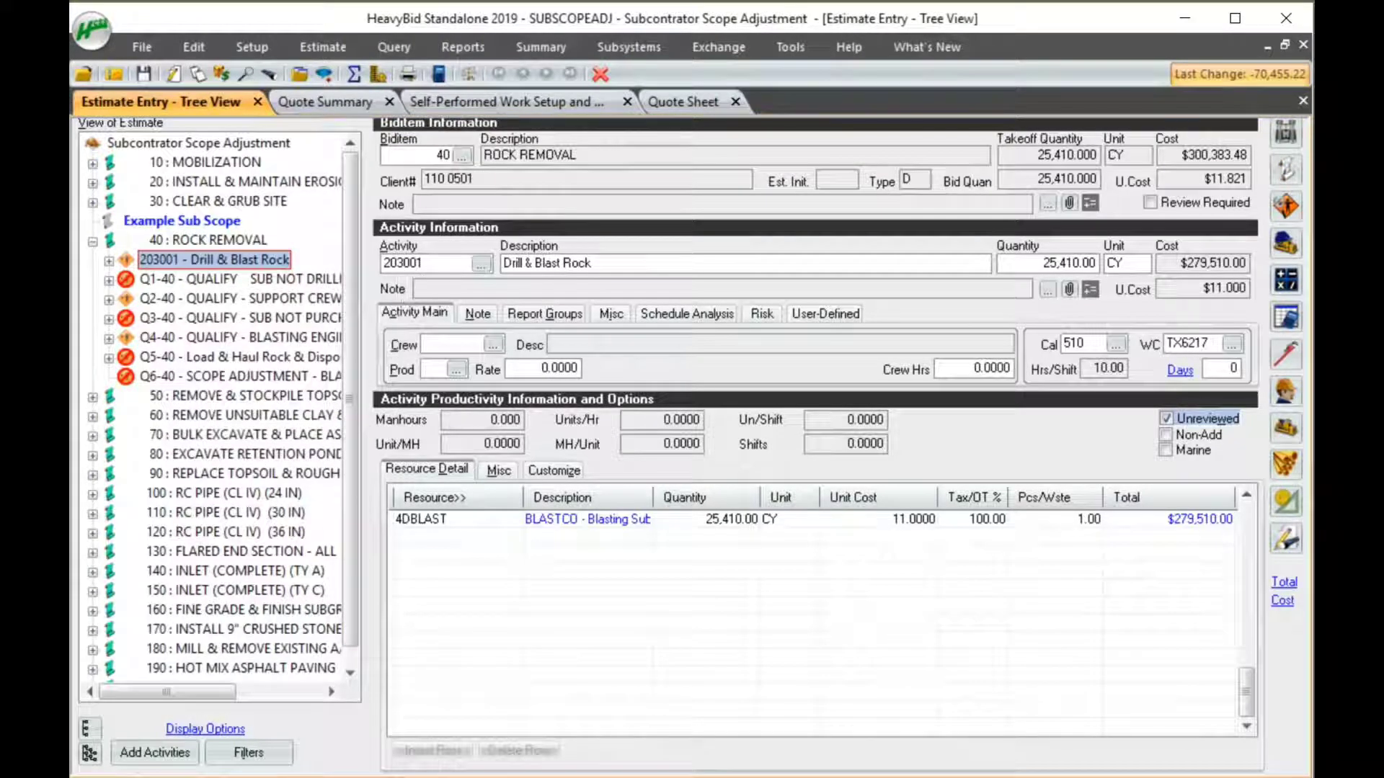
{"action": "left_click", "coordinate": [284, 261]}
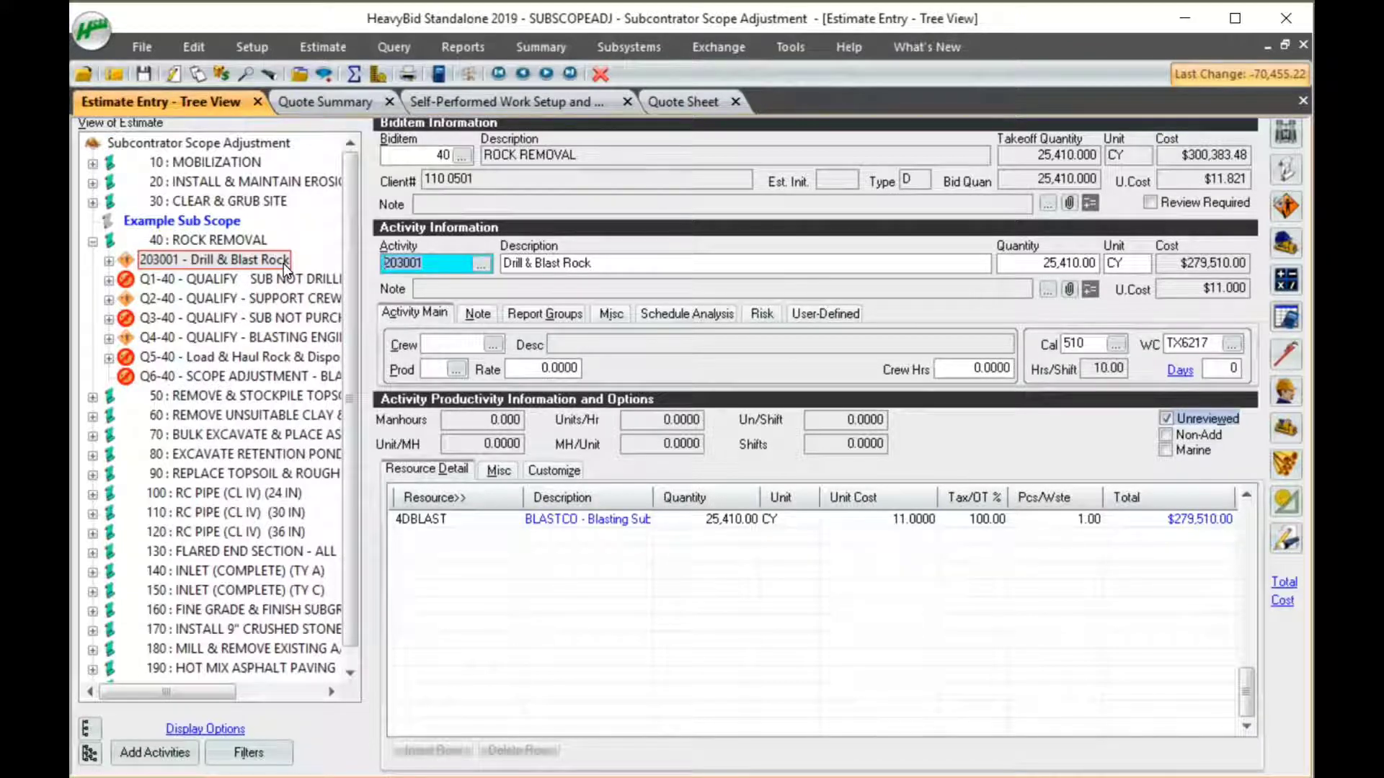
{"action": "type", "text": "Q7"}
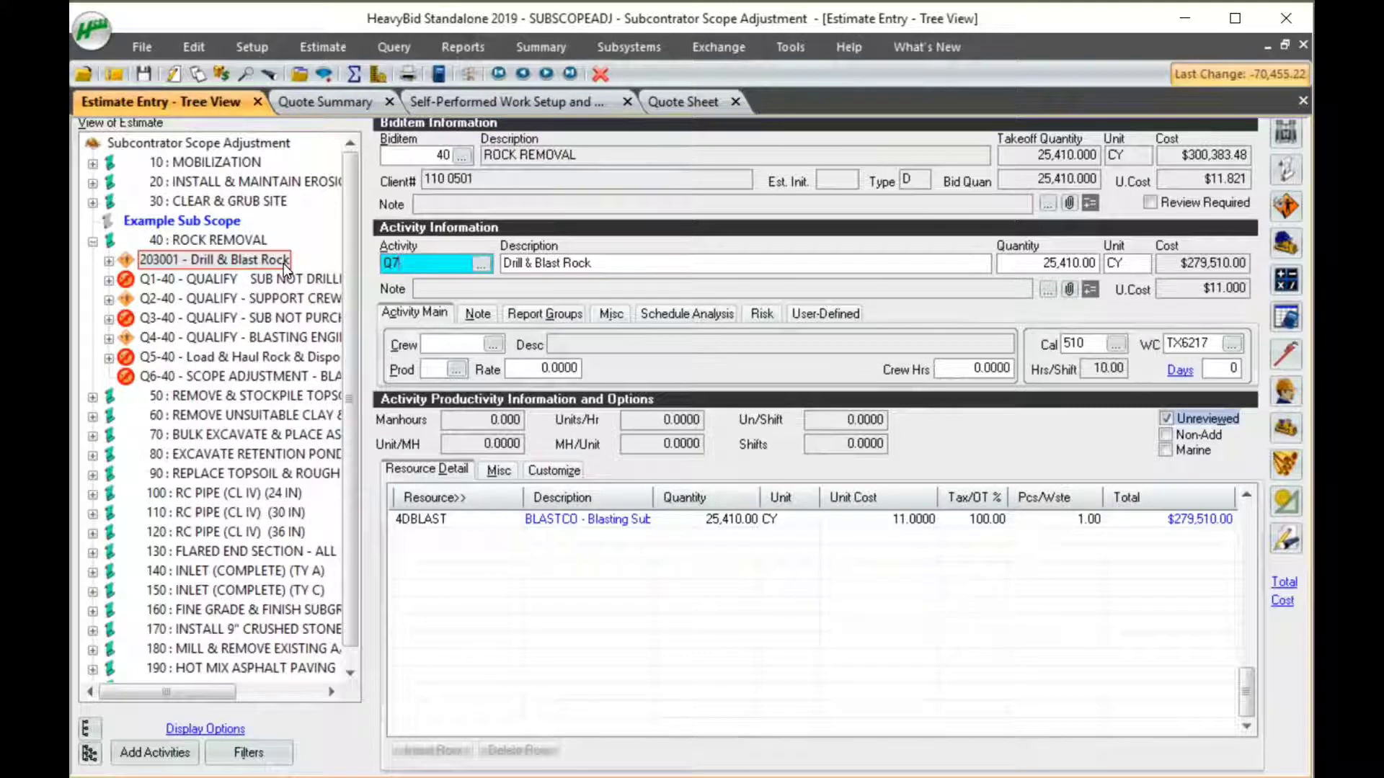
{"action": "type", "text": "-40"}
{"action": "key", "text": "Tab"}
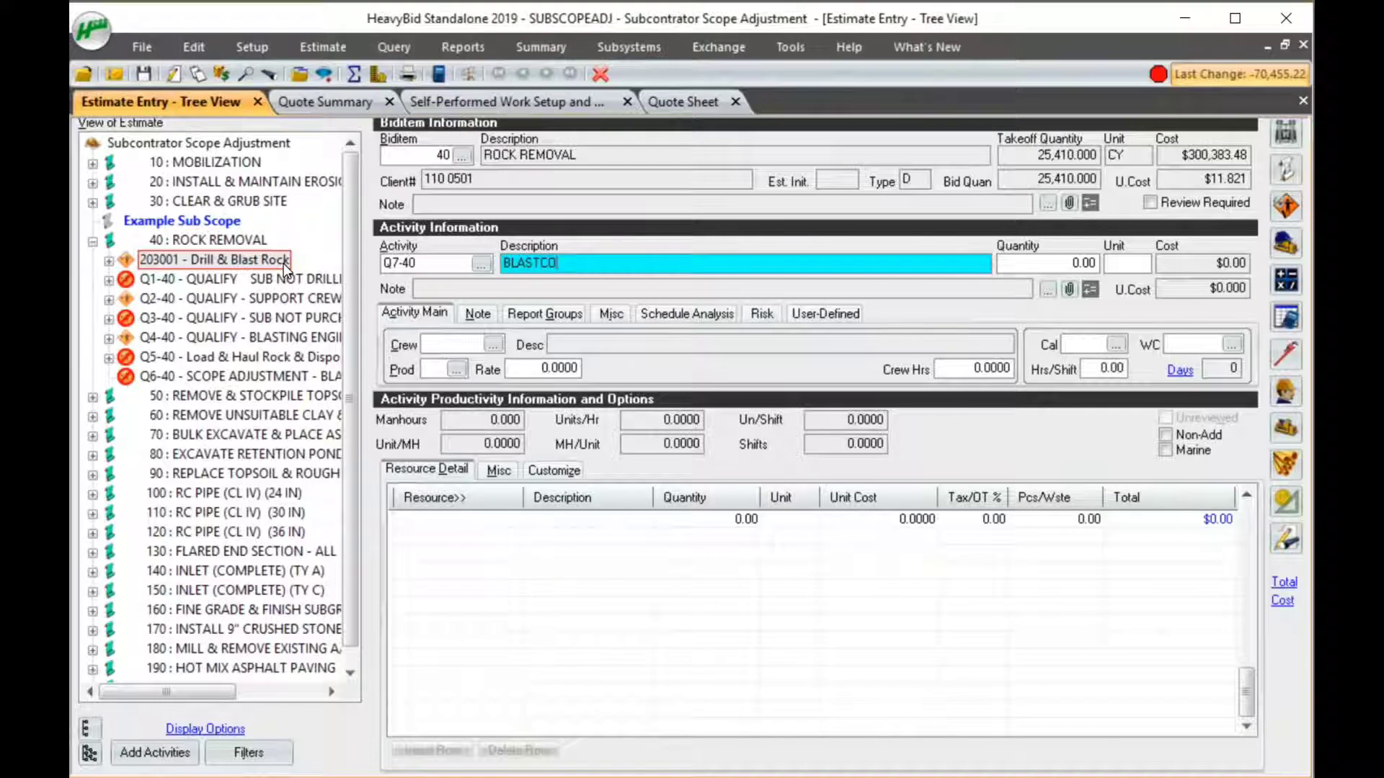
{"action": "key", "text": "Tab"}
{"action": "type", "text": "1"}
{"action": "key", "text": "Tab"}
{"action": "type", "text": "L"}
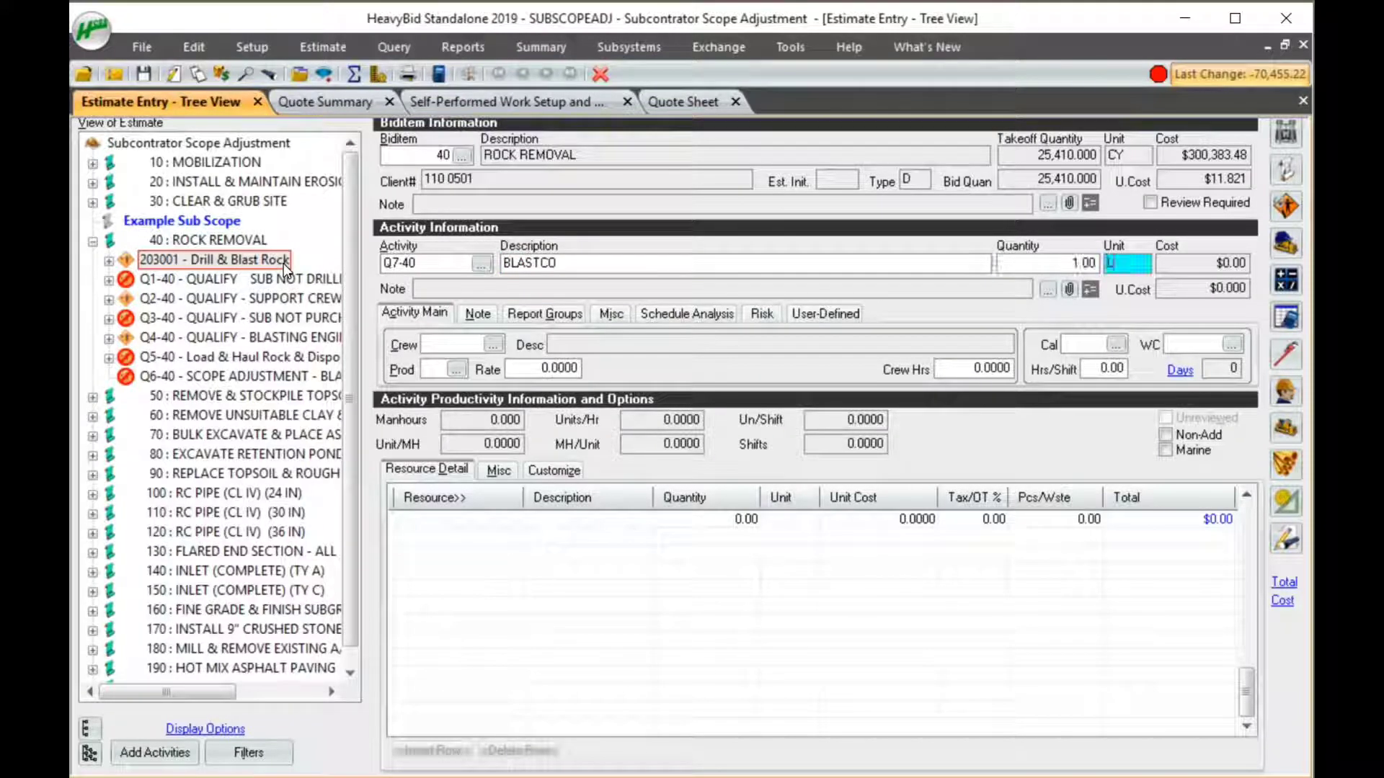
{"action": "type", "text": "S"}
{"action": "key", "text": "Tab"}
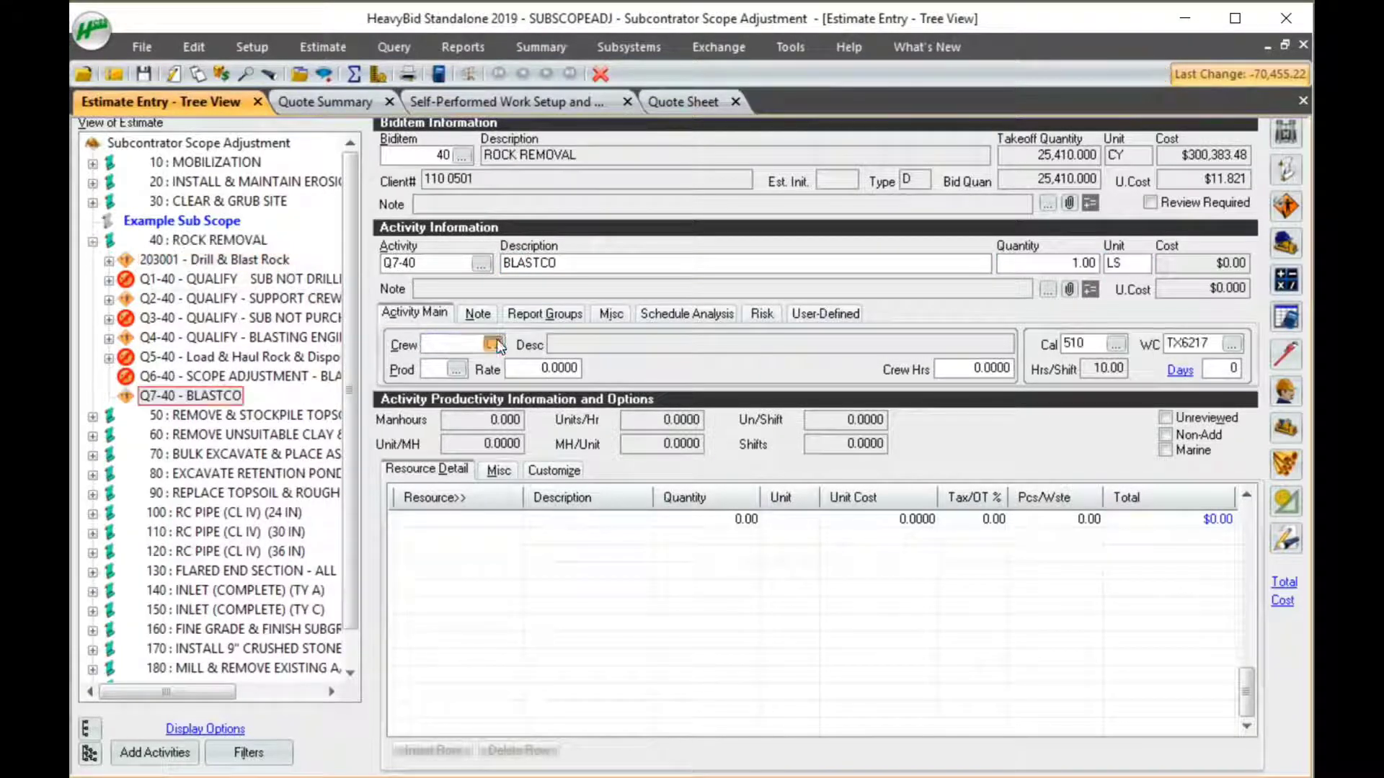
Assign the APB Broom Crew to activity Q7-40 with production type S (Shifts) and a rate of 10.
{"action": "left_click", "coordinate": [494, 344]}
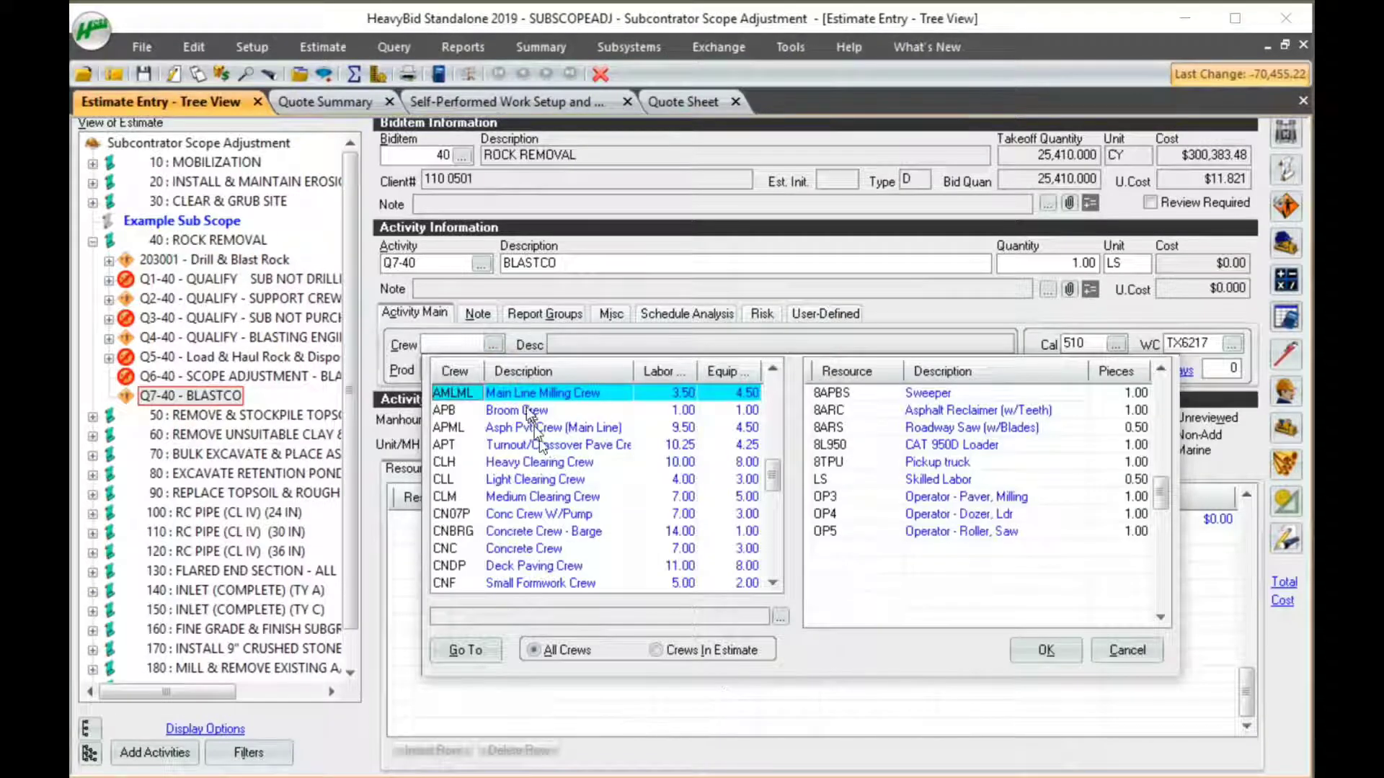
{"action": "double_click", "coordinate": [528, 410]}
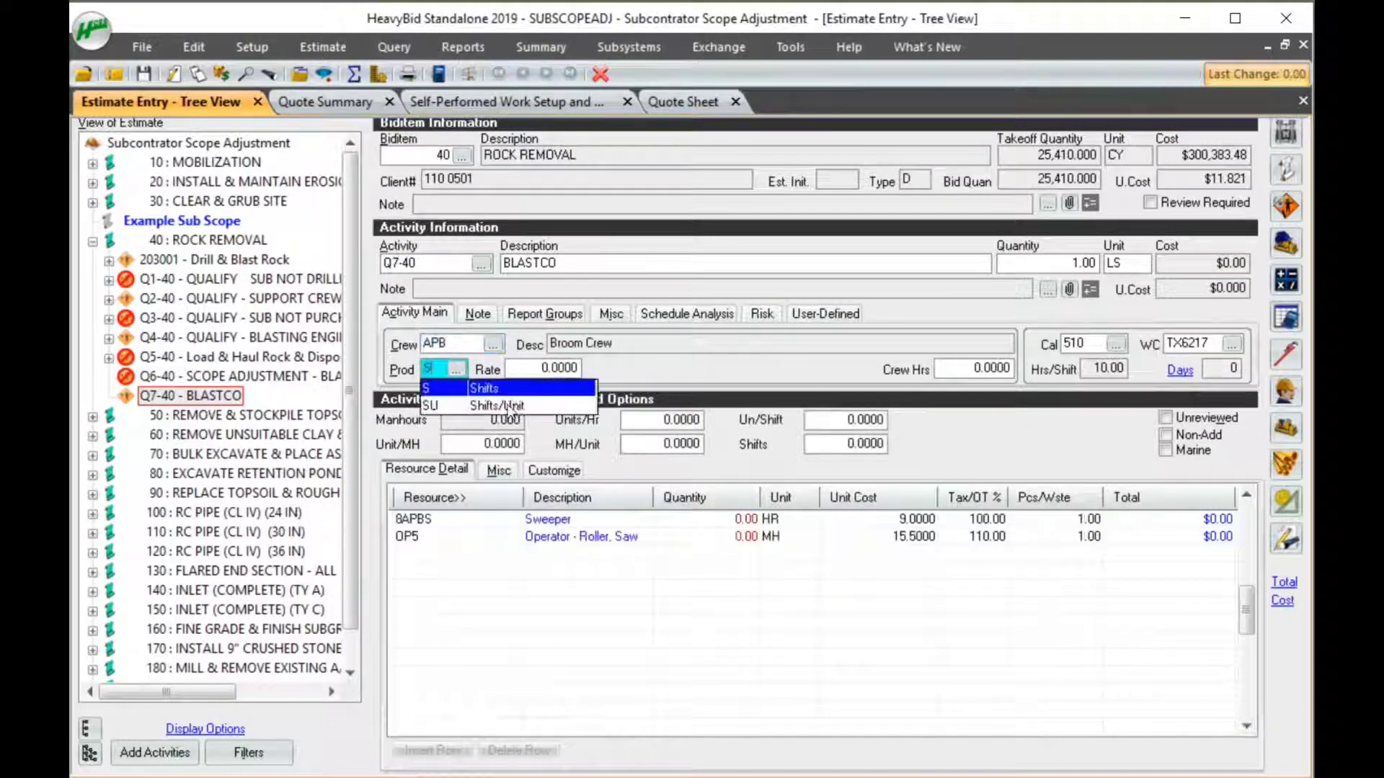
{"action": "key", "text": "Tab"}
{"action": "type", "text": "10"}
{"action": "key", "text": "Tab"}
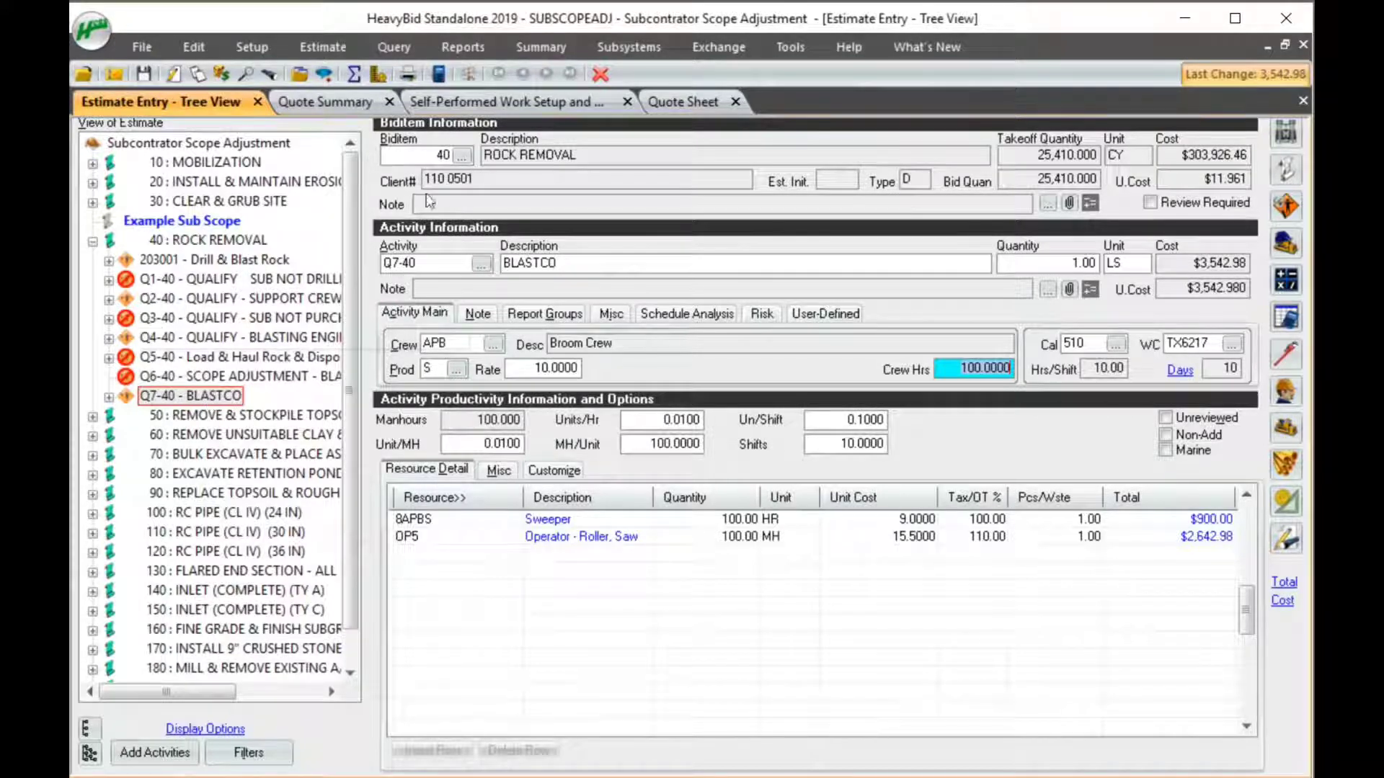
Include activity Q7-40 BLASTCO in the self-performed activities for biditem 40's Drill & Blast Rock.
{"action": "left_click", "coordinate": [454, 102]}
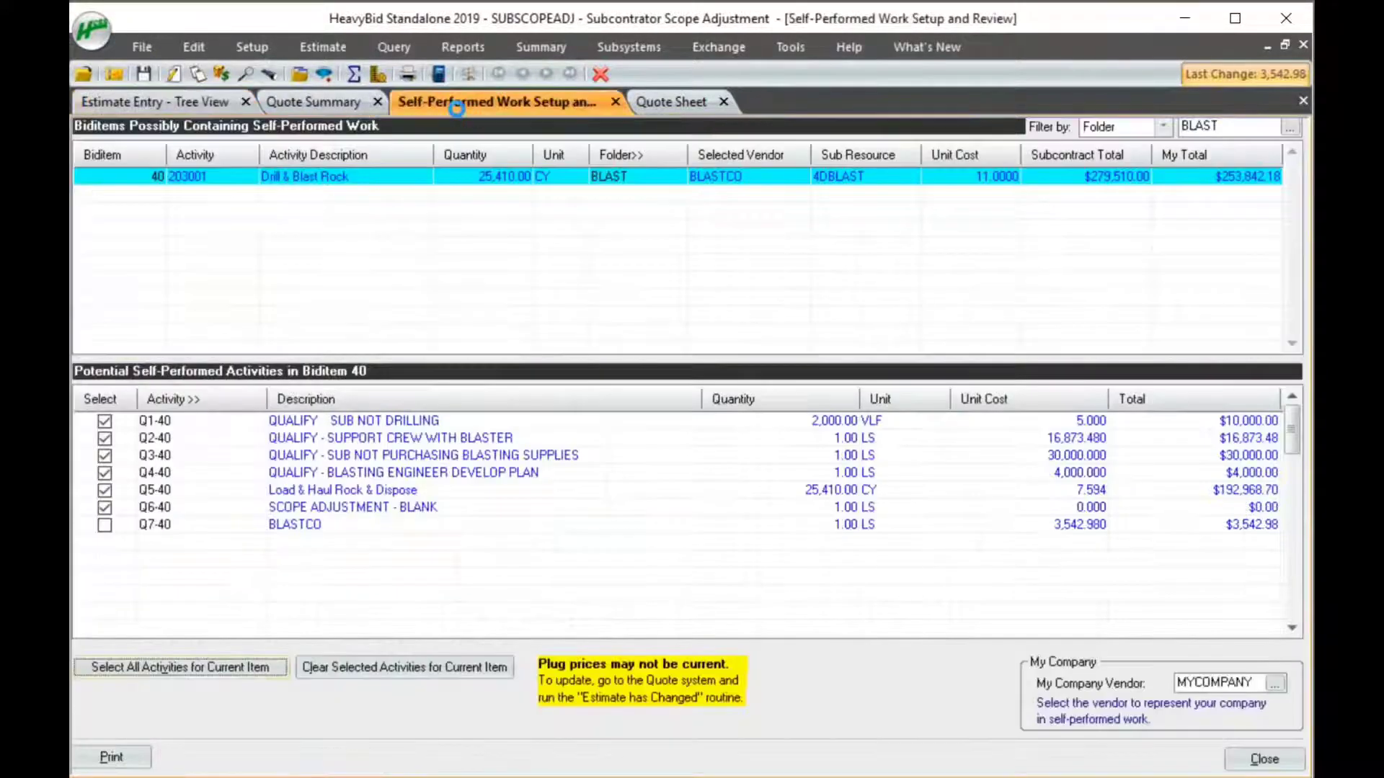
{"action": "left_click", "coordinate": [104, 524]}
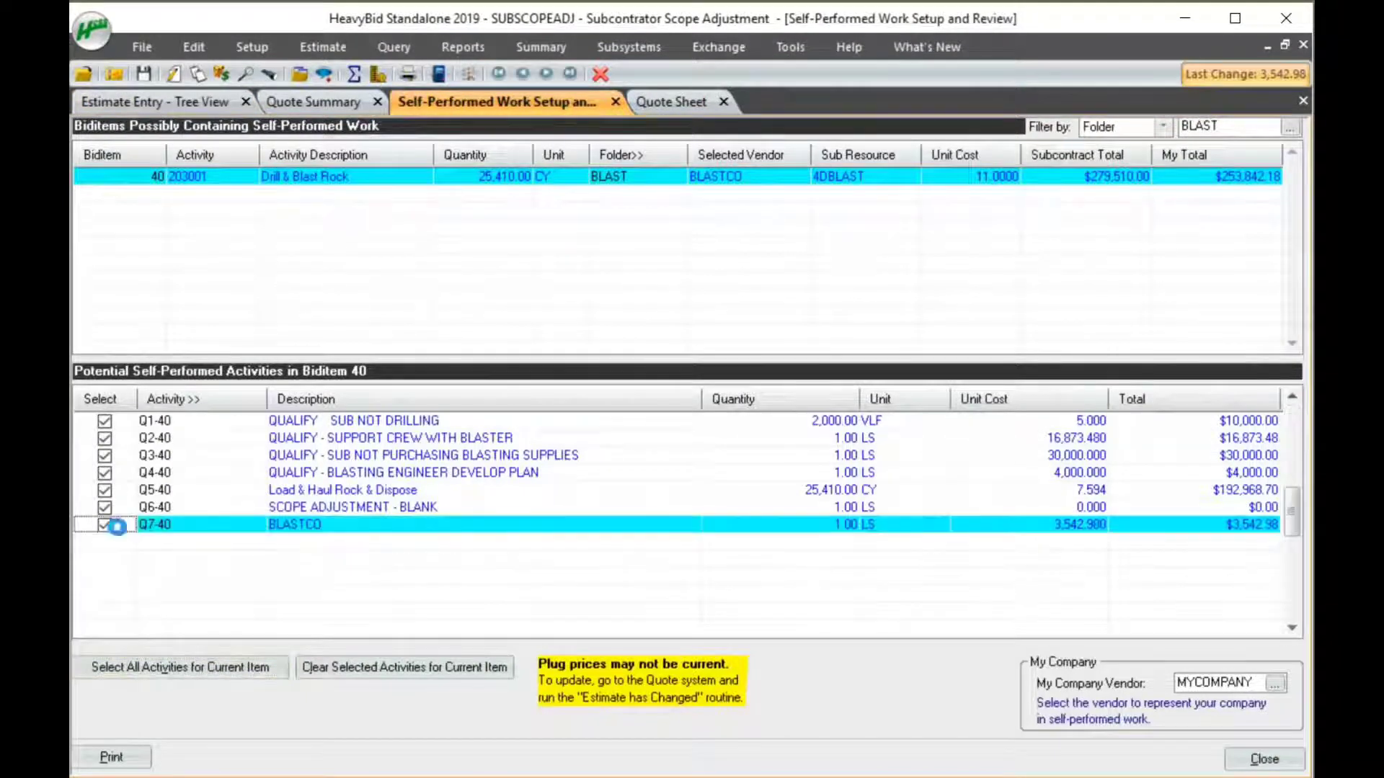
{"action": "right_click", "coordinate": [290, 685]}
{"action": "left_click", "coordinate": [942, 451]}
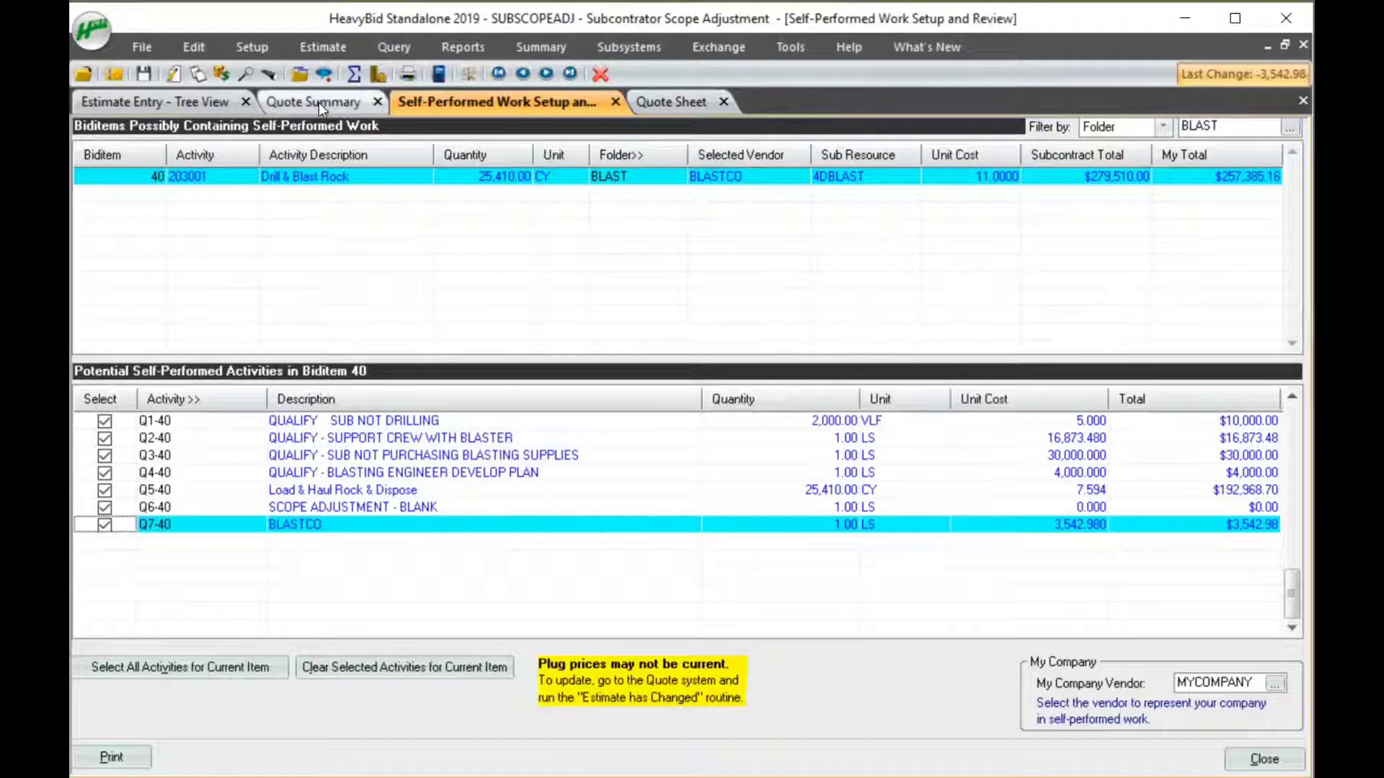
Mark Q7-40 as not included in BLASTCO's subcontractor scope adjustments, update the estimate with this vendor, and check biditem 40.
{"action": "left_click", "coordinate": [703, 107]}
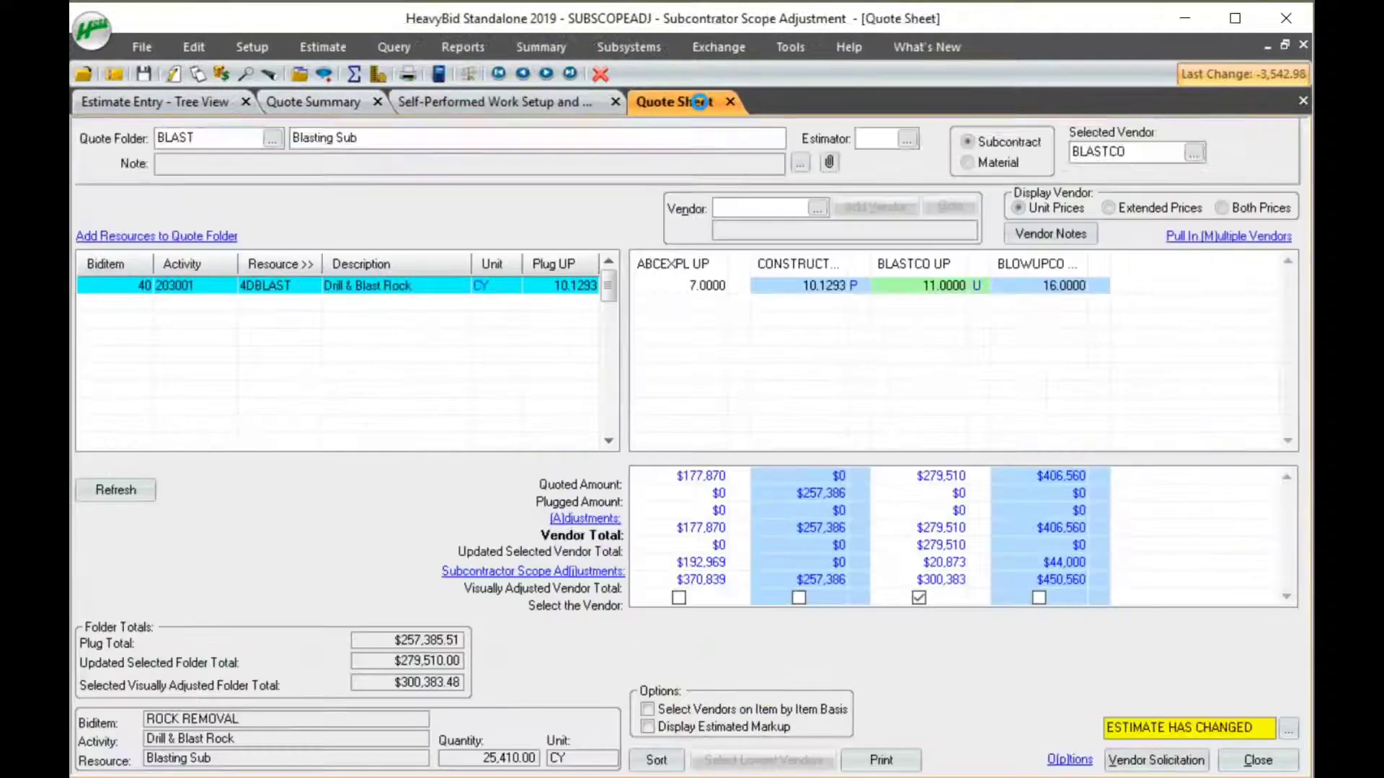
{"action": "left_click", "coordinate": [927, 289]}
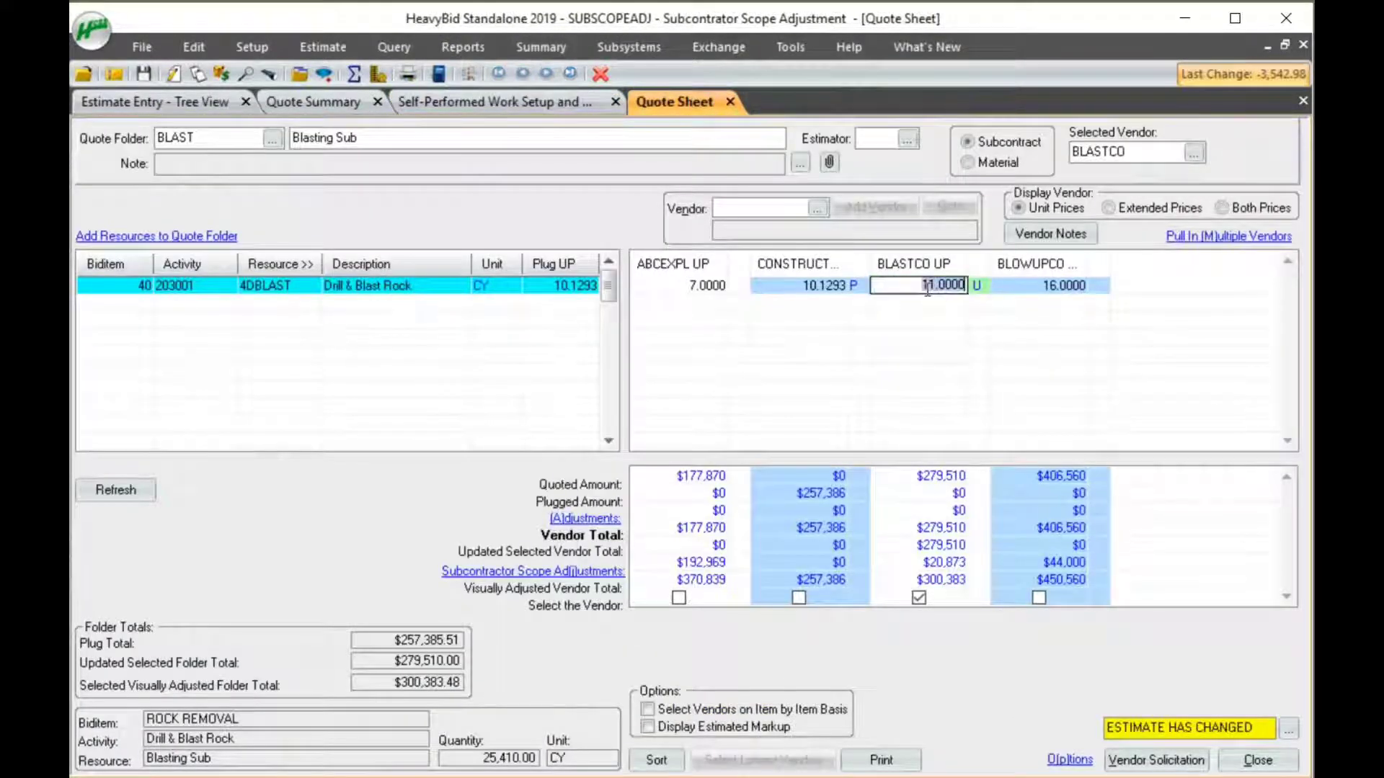
{"action": "left_click", "coordinate": [613, 571]}
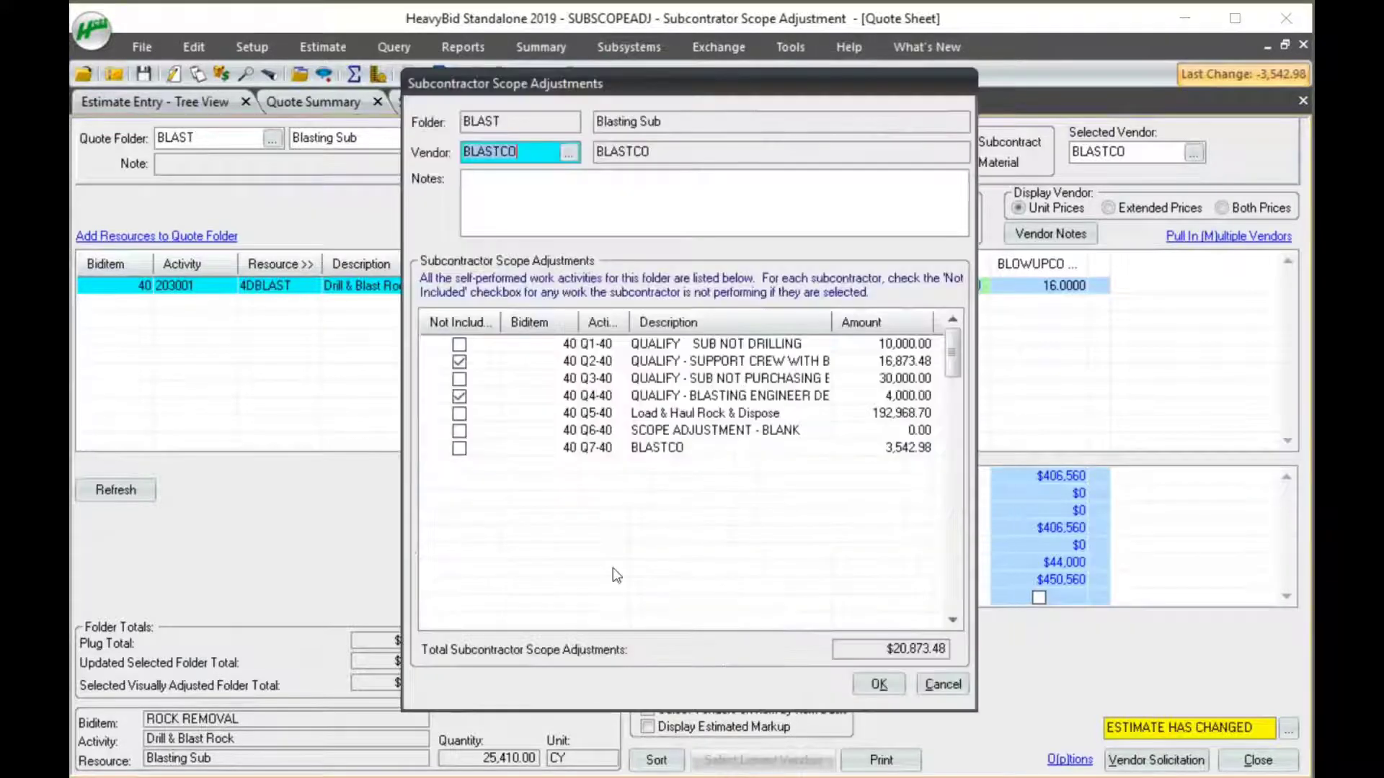
{"action": "left_click", "coordinate": [457, 453]}
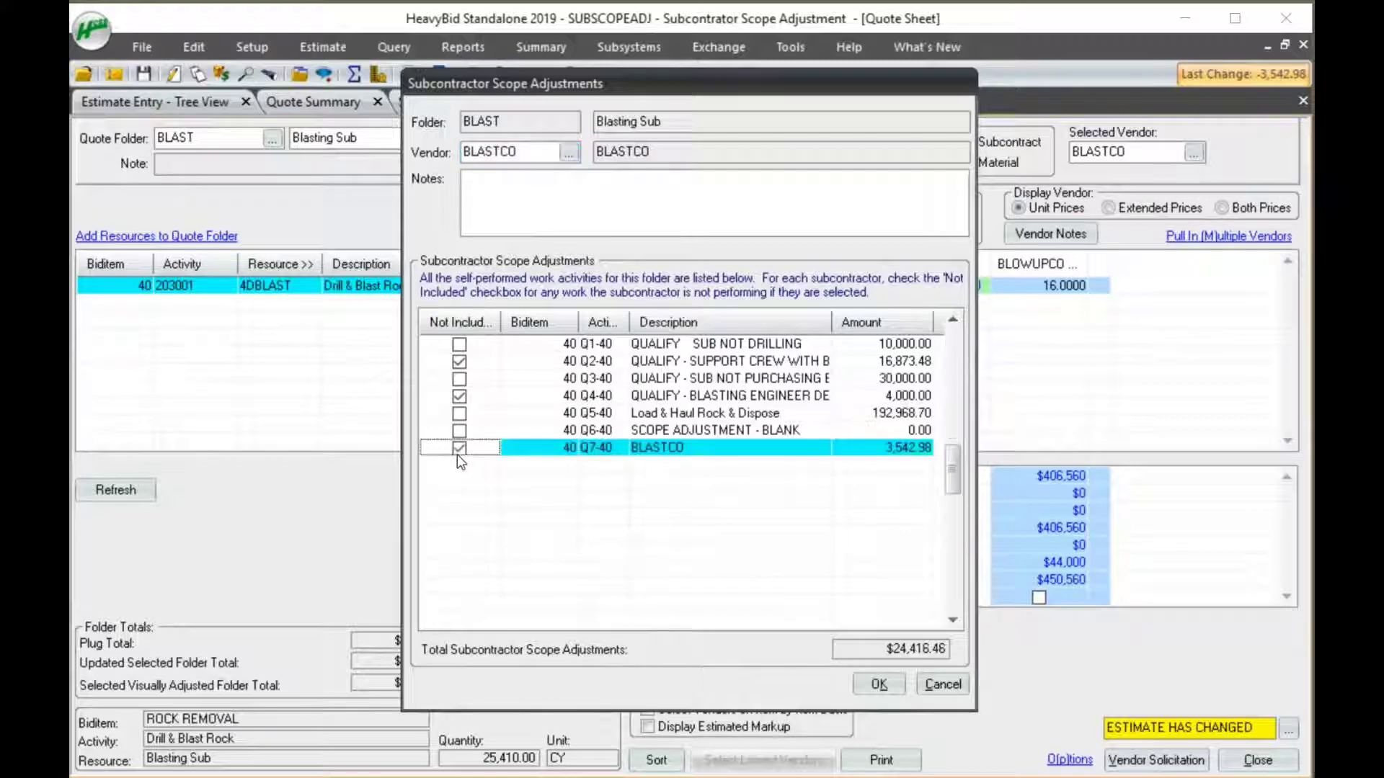
{"action": "left_click", "coordinate": [876, 682]}
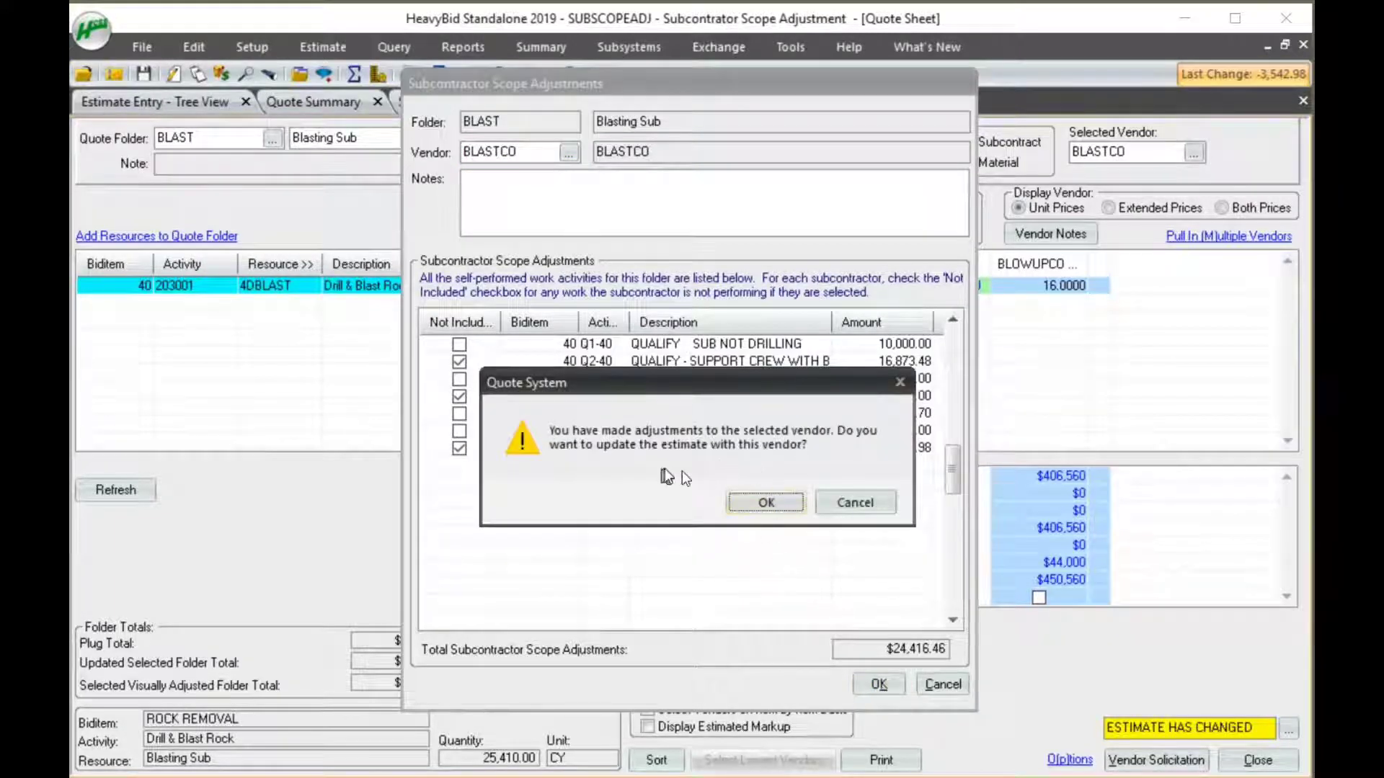
{"action": "left_click", "coordinate": [766, 503]}
{"action": "left_click", "coordinate": [794, 479]}
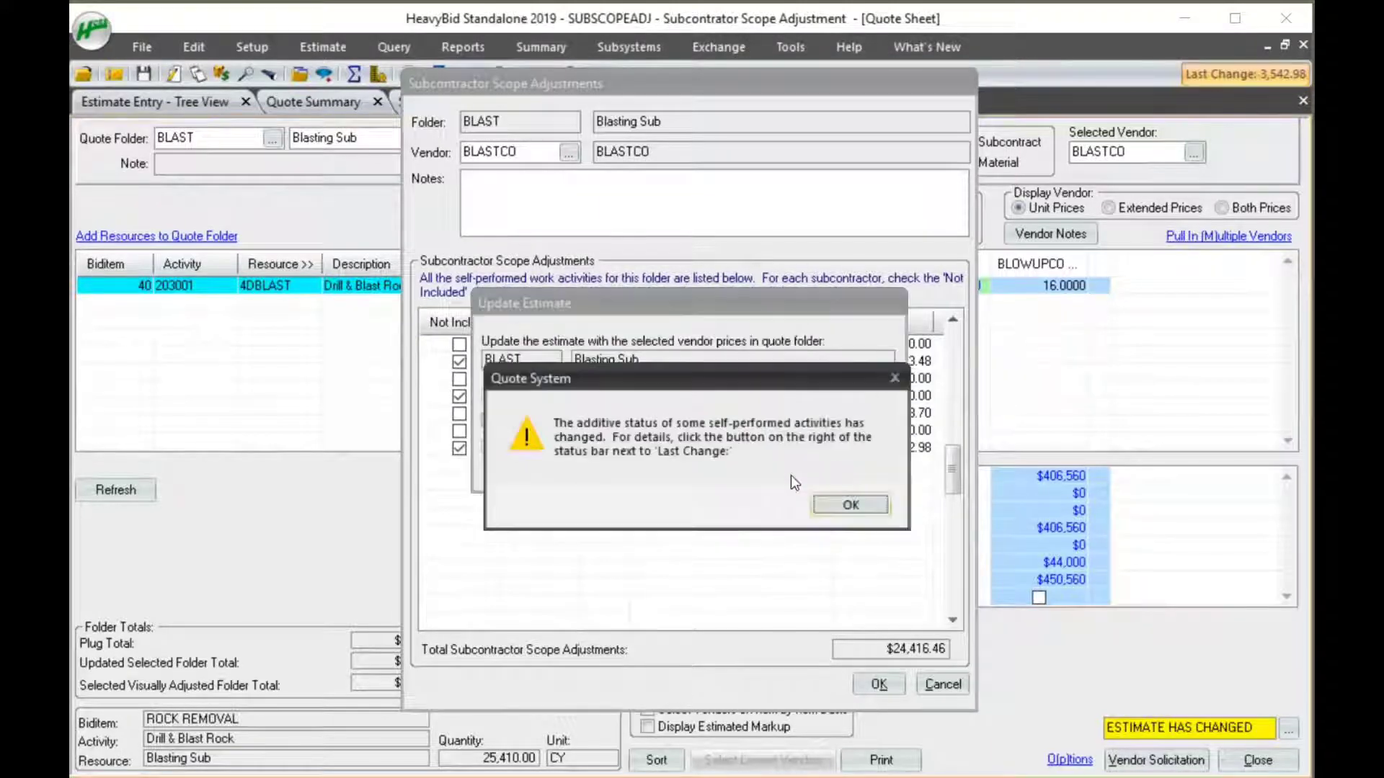
{"action": "left_click", "coordinate": [849, 505]}
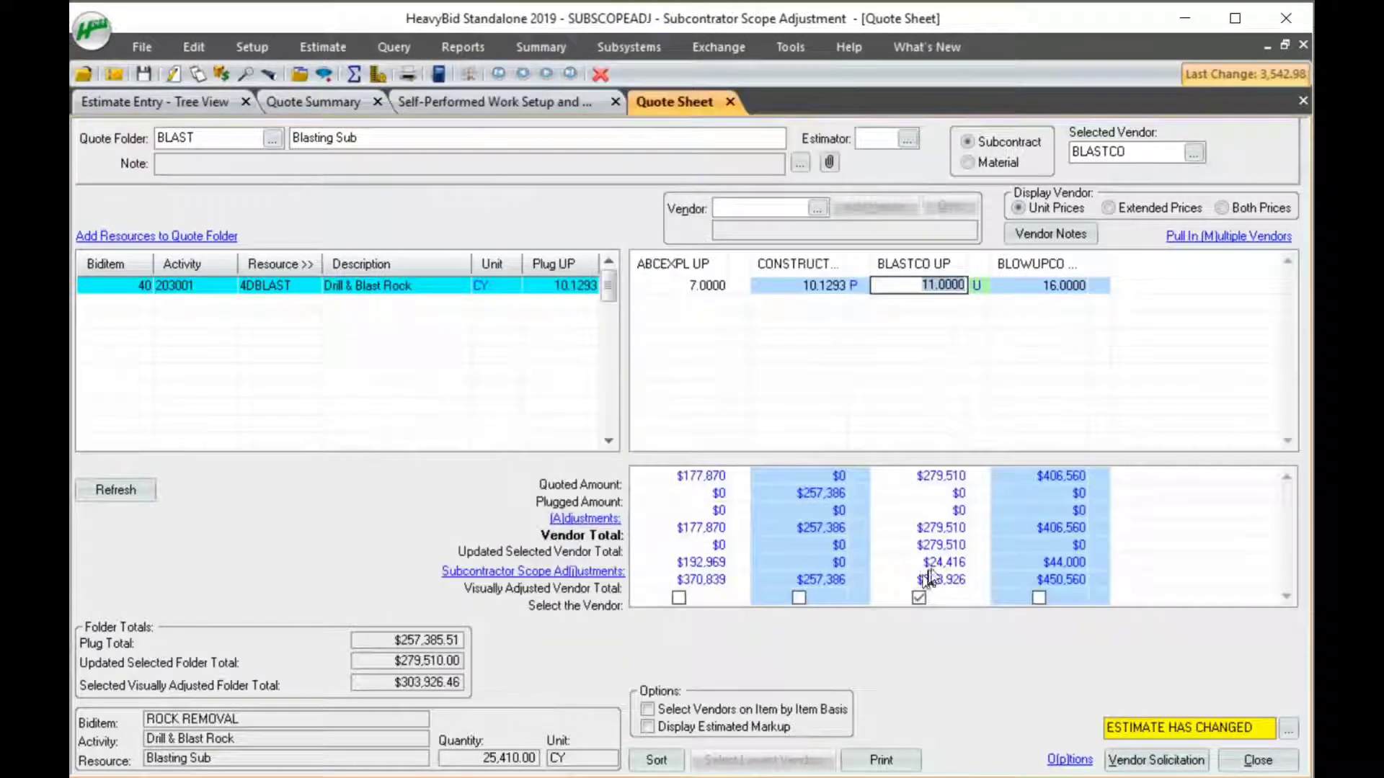
{"action": "left_click", "coordinate": [209, 103]}
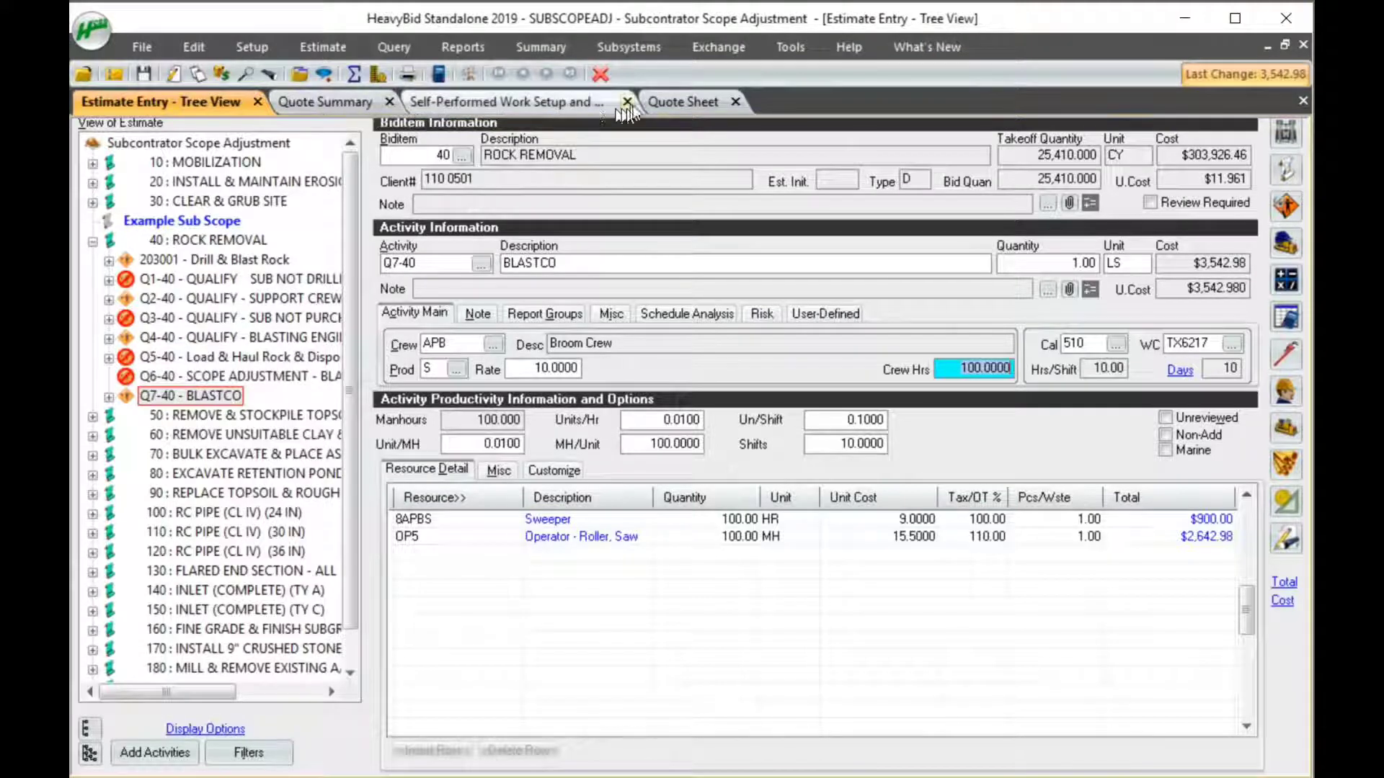
{"action": "left_click", "coordinate": [653, 103]}
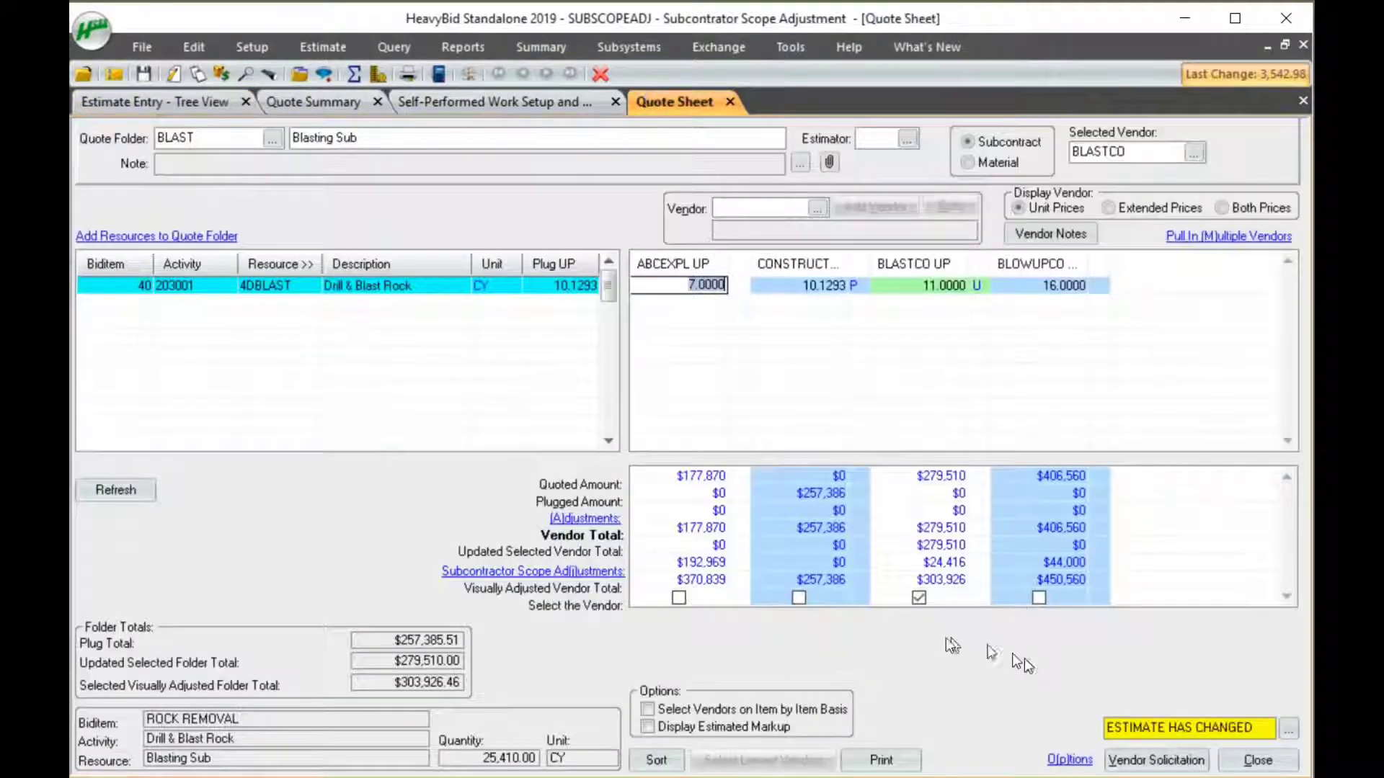
Select ABCEXPL for the BLAST folder, updating the estimate with the vendor's prices, and check activity Q7-40 in the estimate.
{"action": "left_click", "coordinate": [679, 601]}
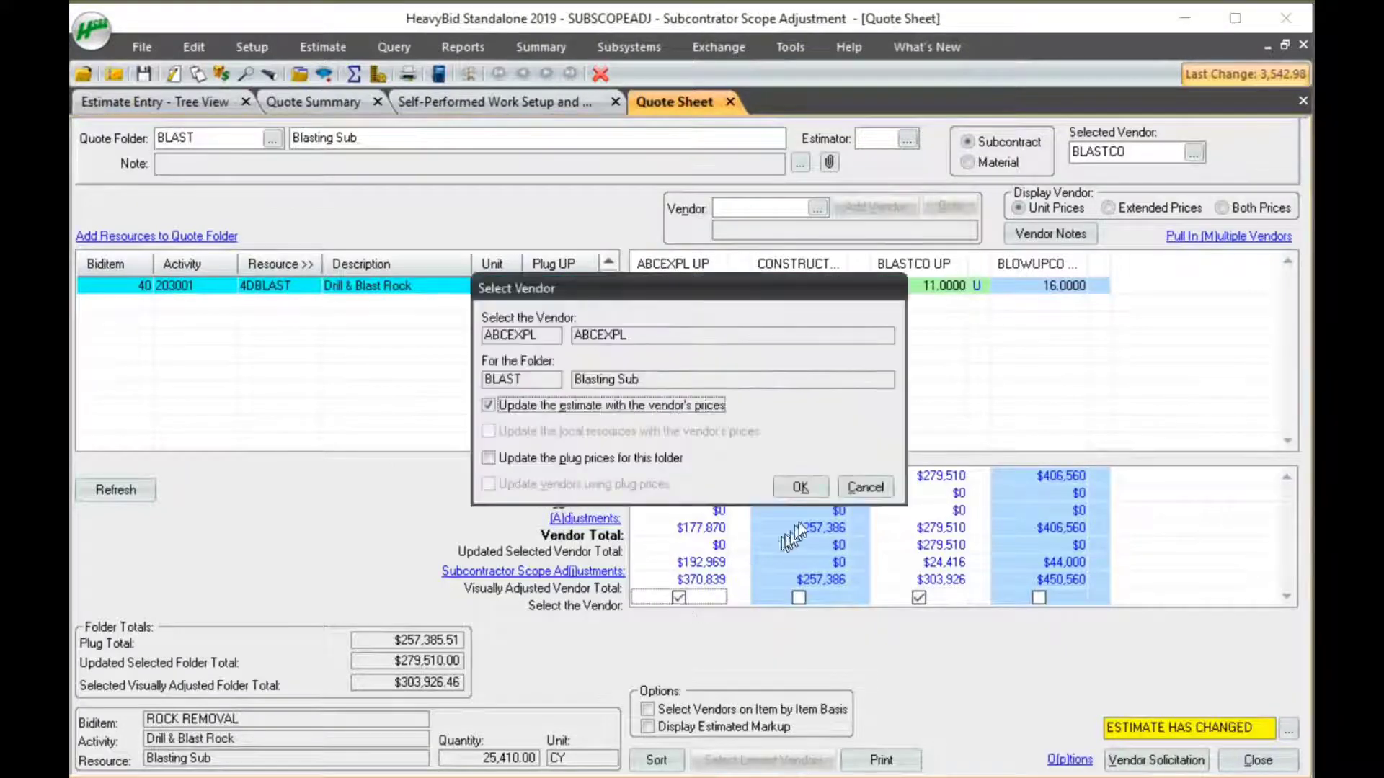
{"action": "left_click", "coordinate": [801, 487]}
{"action": "left_click", "coordinate": [858, 504]}
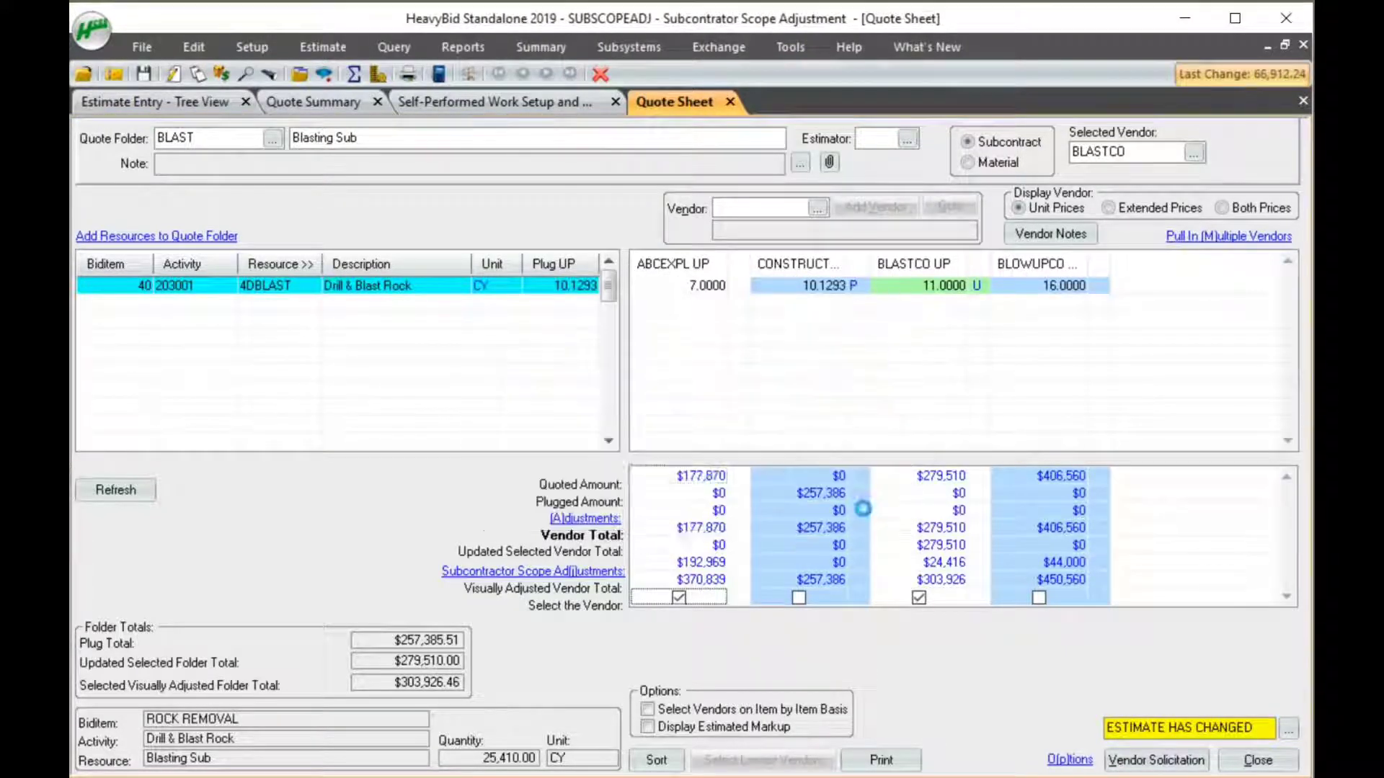
{"action": "left_click", "coordinate": [197, 102]}
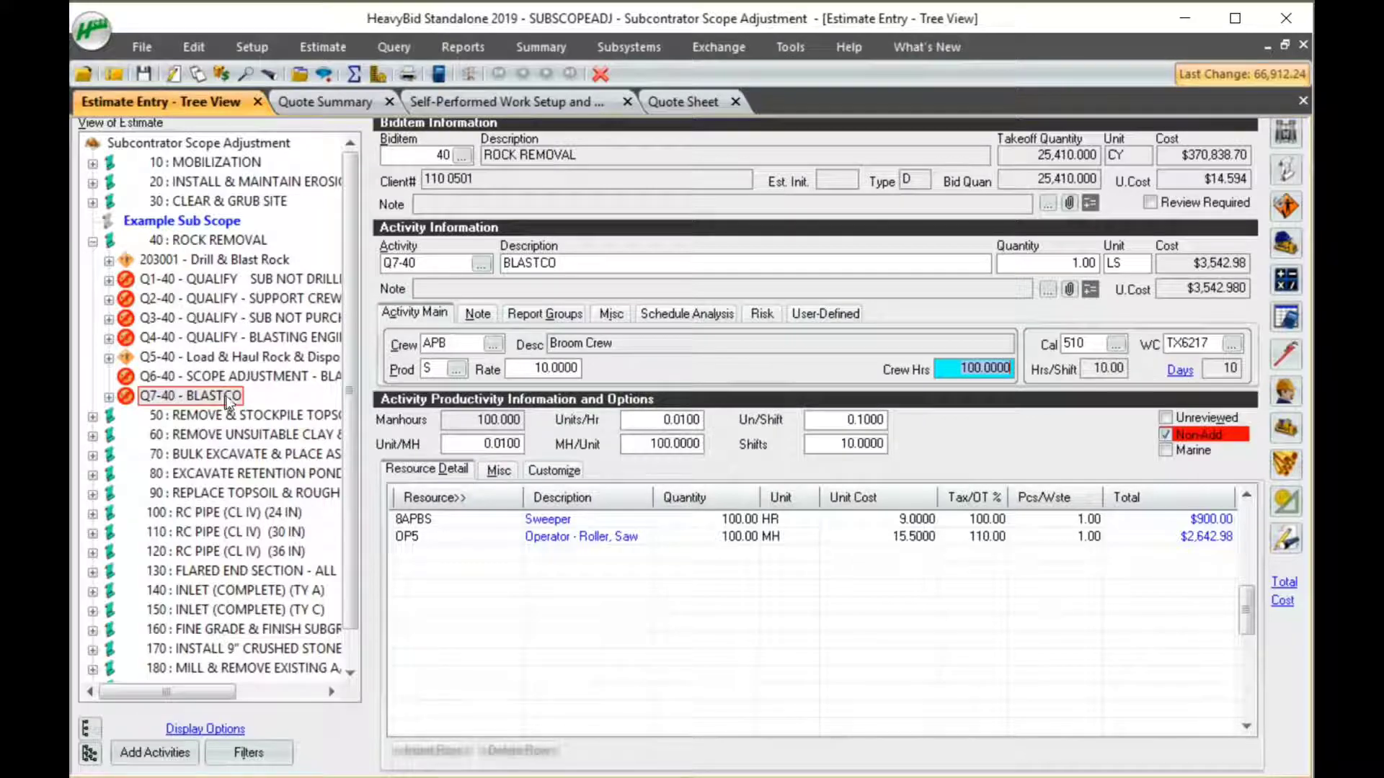
Open biditem 180 in the estimate tree and review its activity 103000, MILL & REMOVE EXISTING A/C.
{"action": "left_click", "coordinate": [314, 665]}
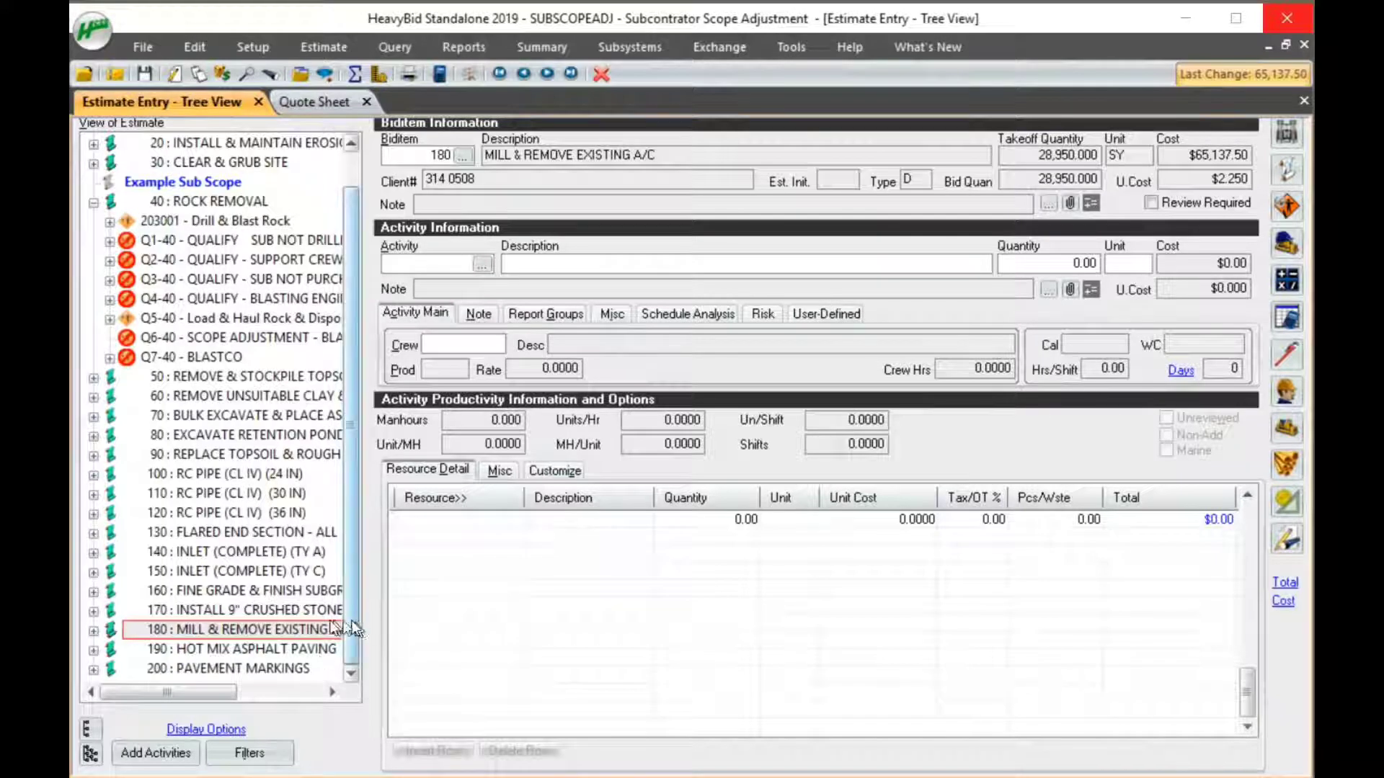
{"action": "left_click", "coordinate": [93, 634]}
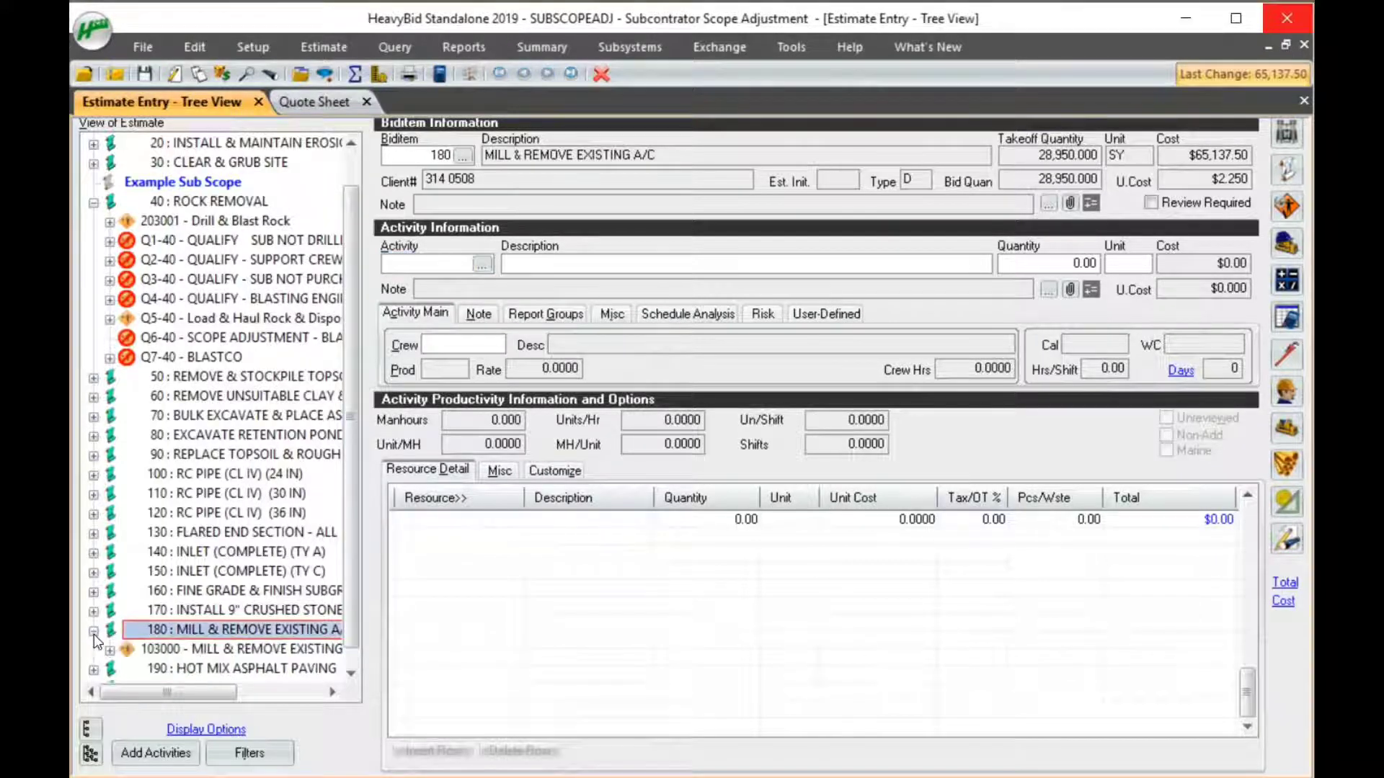
{"action": "left_click", "coordinate": [154, 650]}
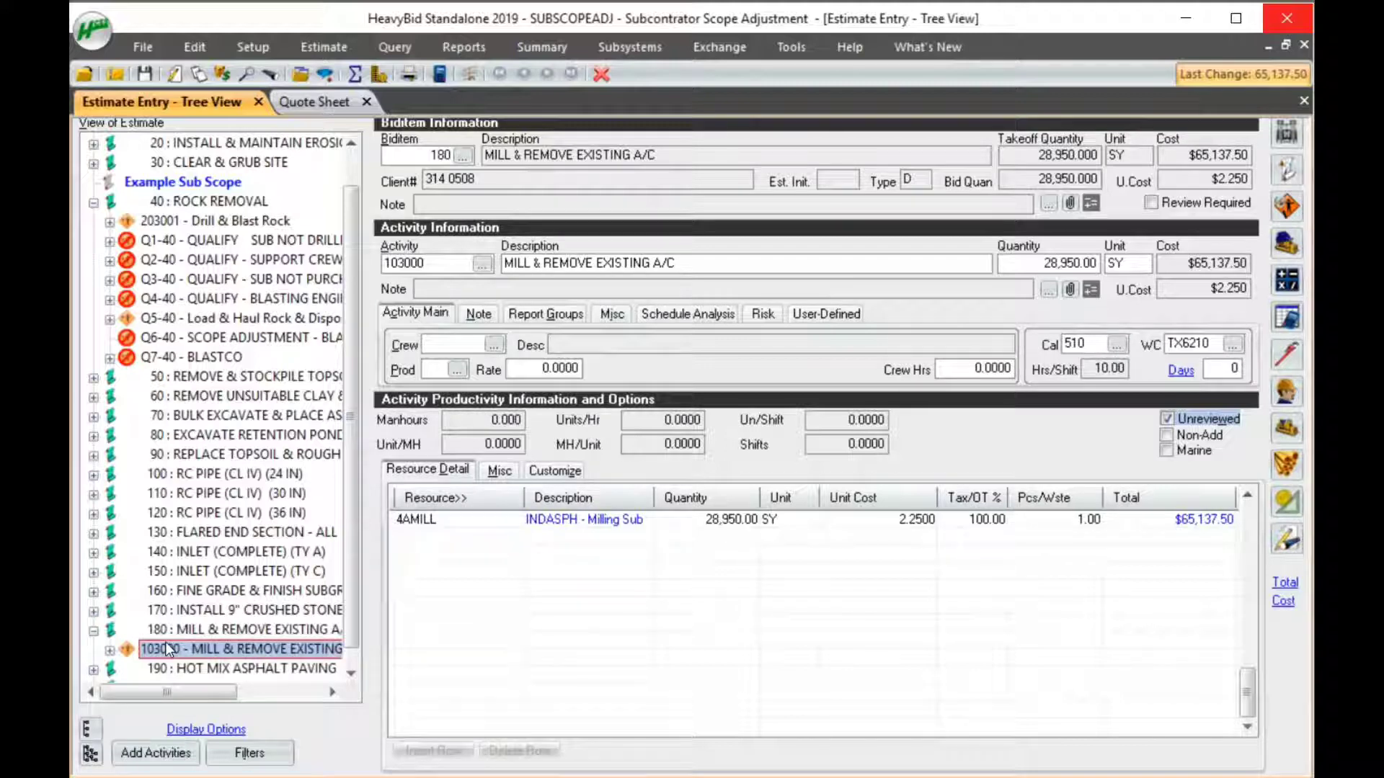
Add activity SP described as "dummy item" to biditem 180, with a quantity of 1 LS.
{"action": "left_click", "coordinate": [249, 627]}
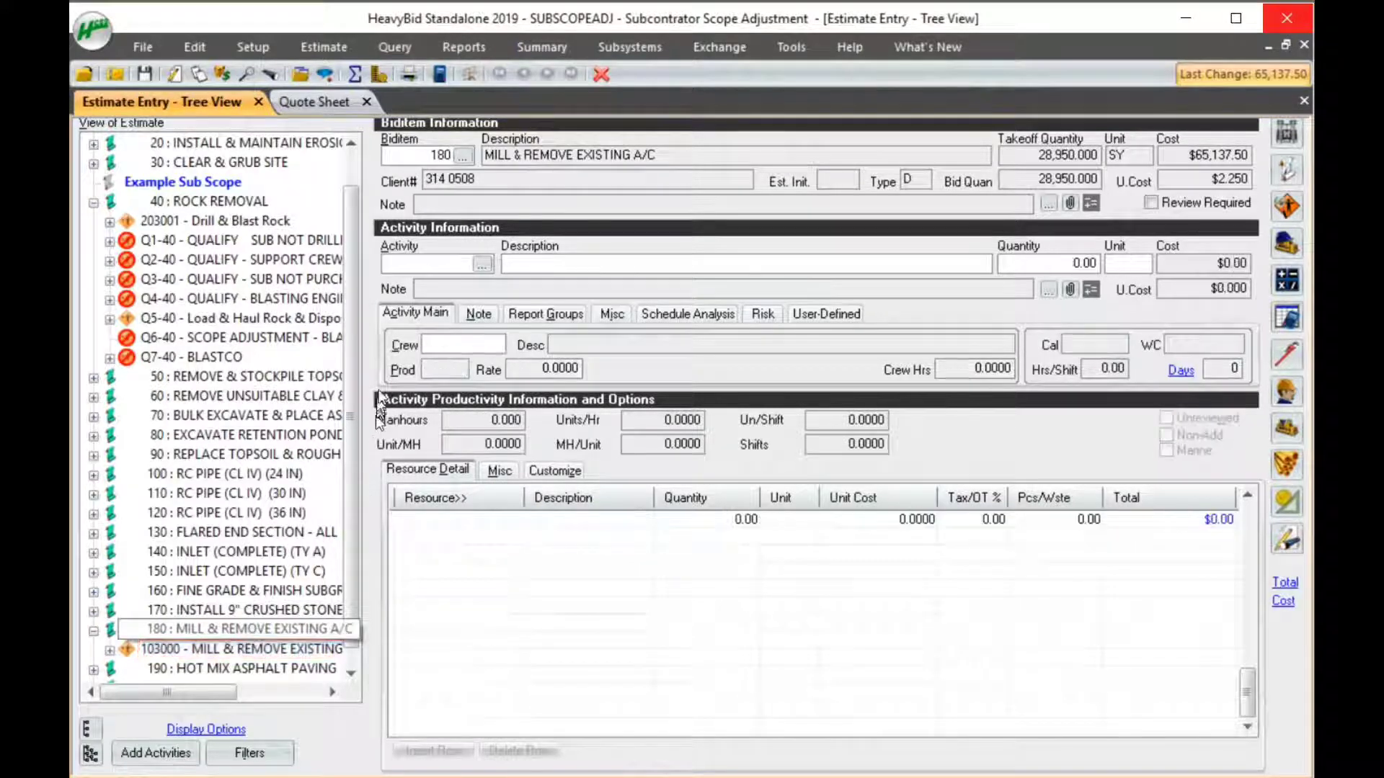
{"action": "left_click", "coordinate": [428, 263]}
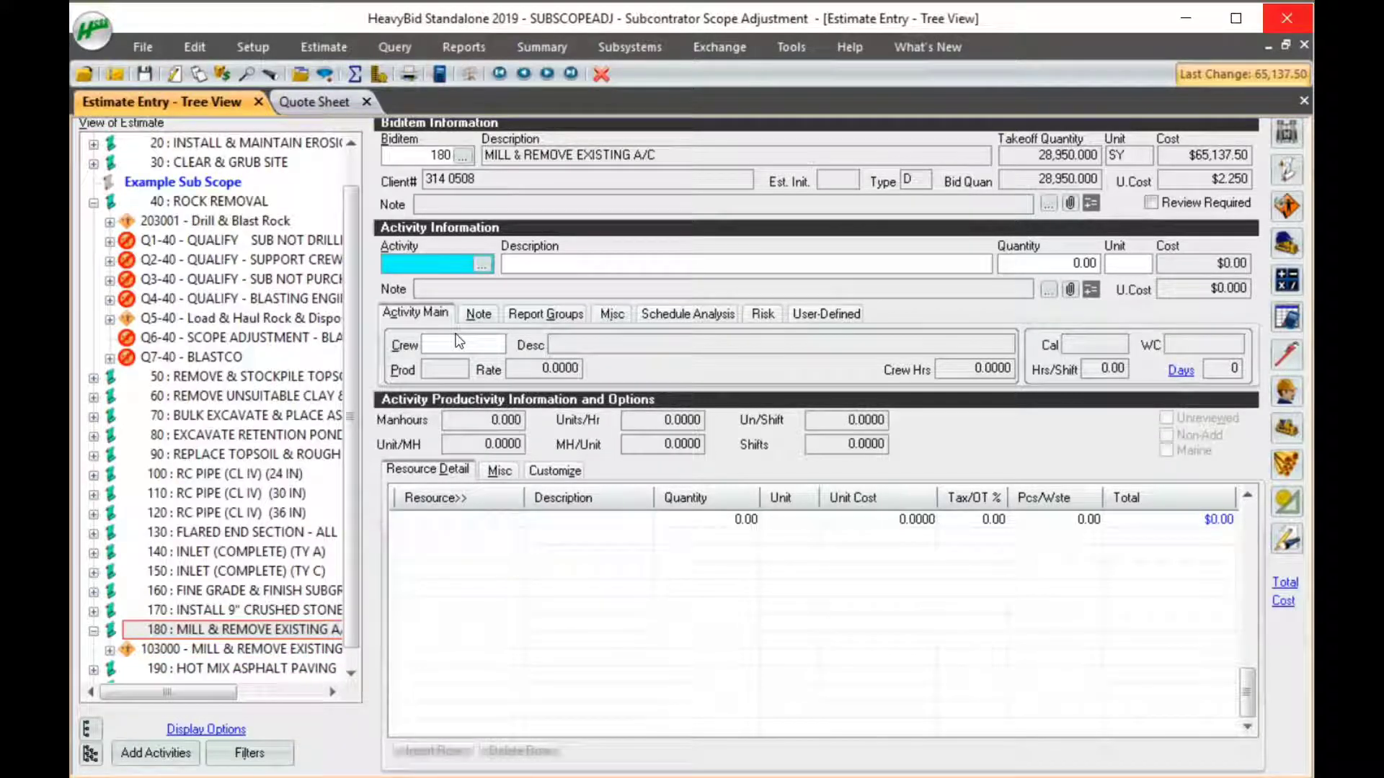
{"action": "type", "text": "SP"}
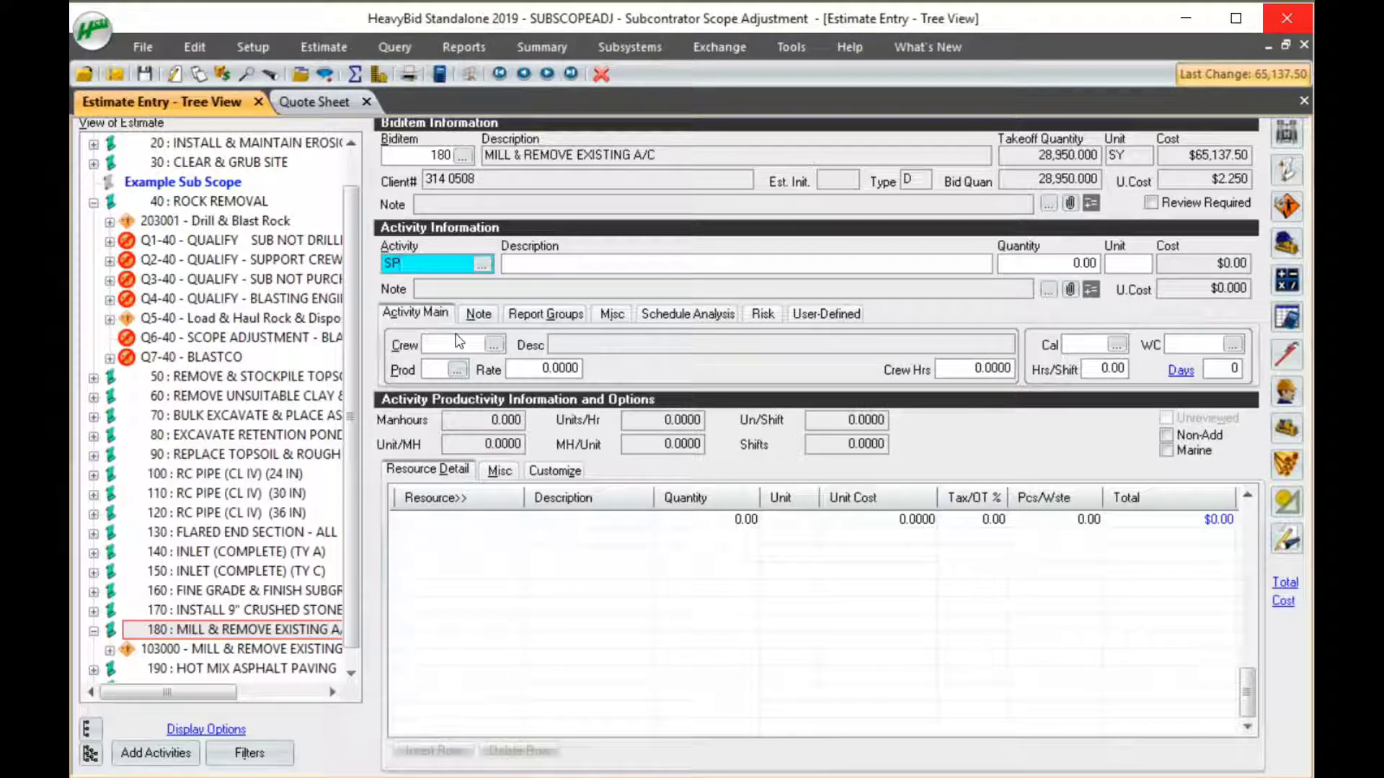
{"action": "key", "text": "Tab"}
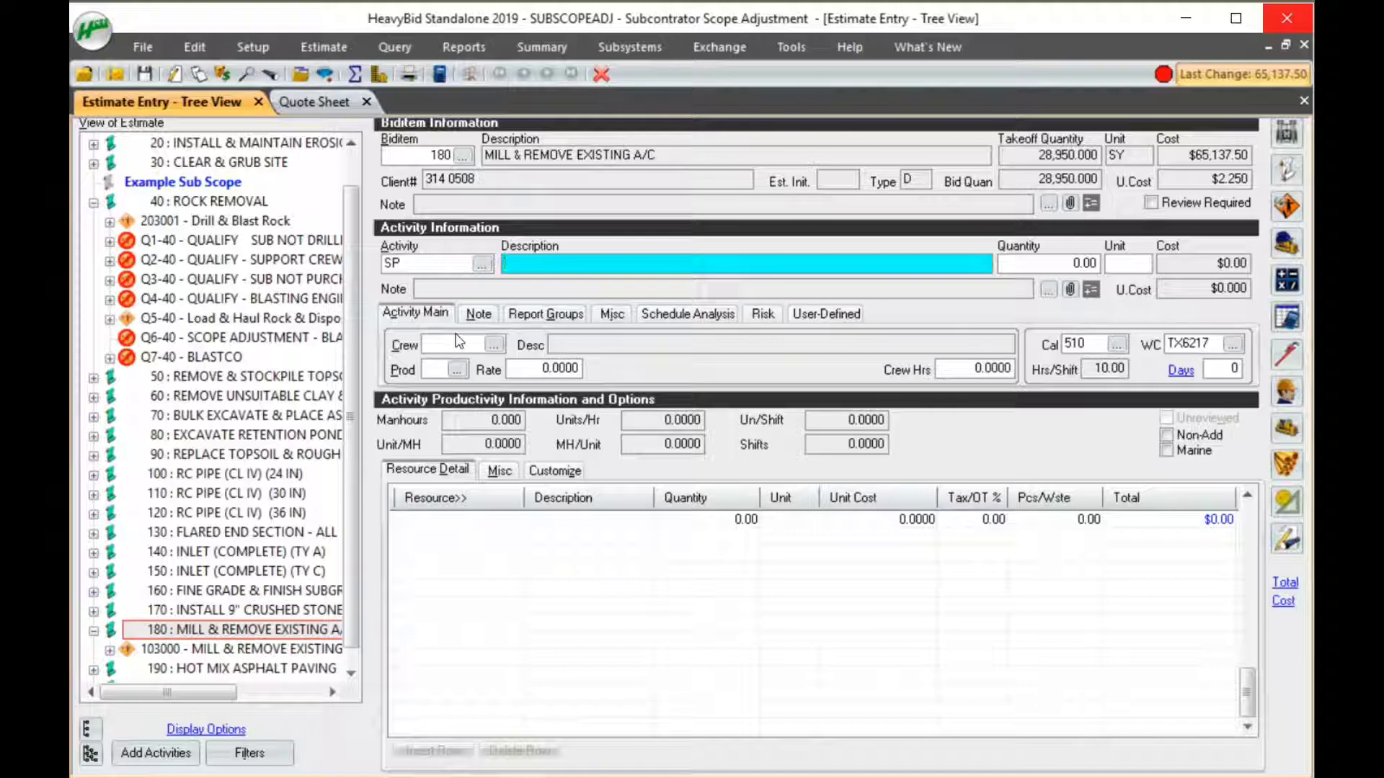
{"action": "type", "text": "dust"}
{"action": "type", "text": "y item"}
{"action": "key", "text": "Tab"}
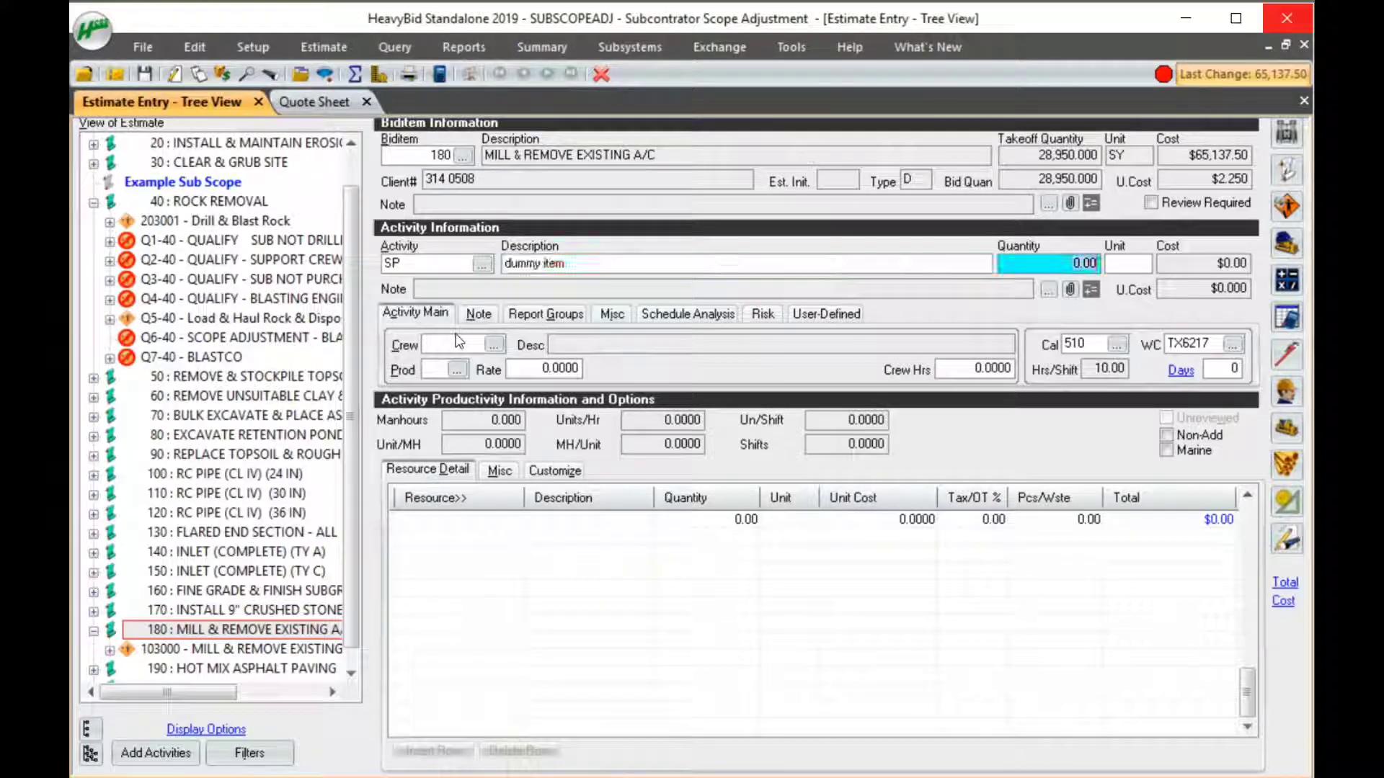
{"action": "type", "text": "1"}
{"action": "key", "text": "Tab"}
{"action": "type", "text": "LS"}
{"action": "key", "text": "Tab"}
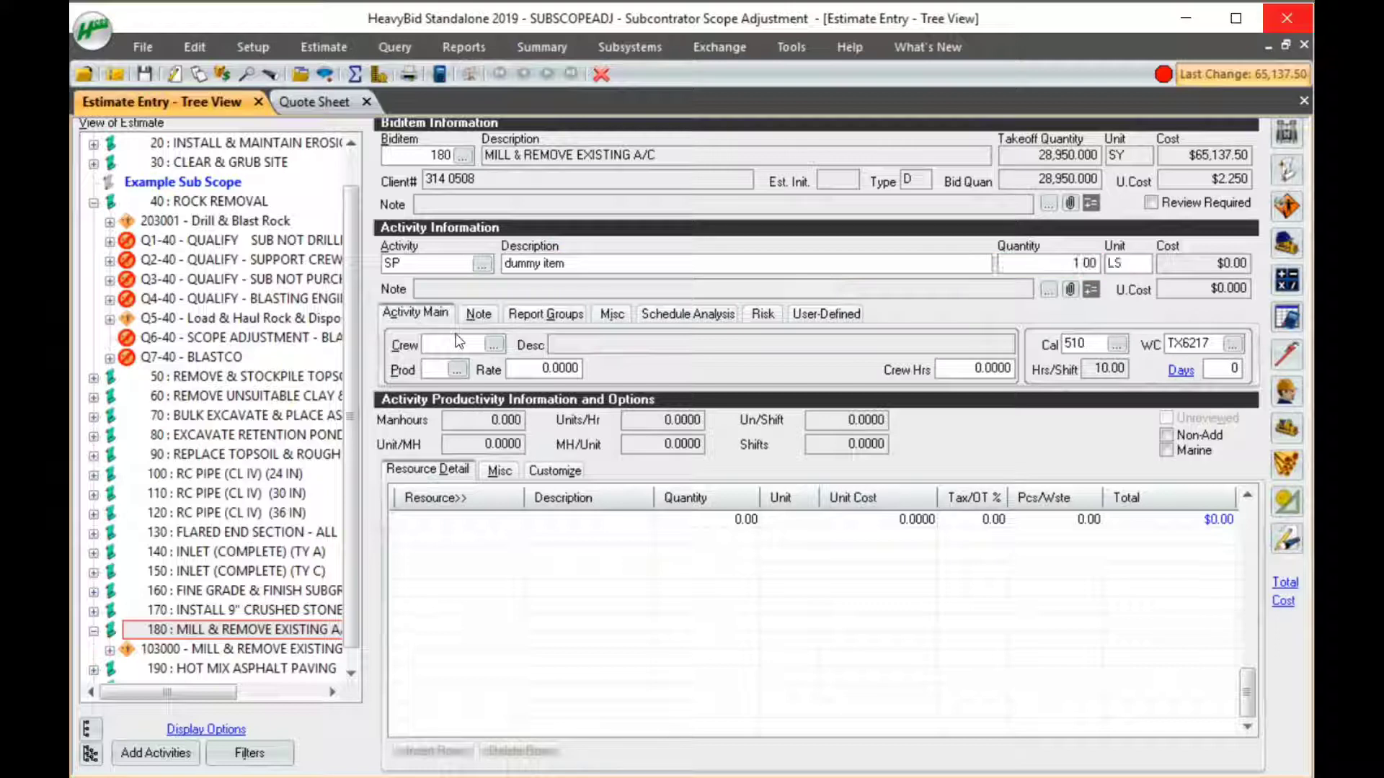
Add the Skilled Labor resource LS to the dummy item activity with a quantity of 0.01 MH.
{"action": "left_click", "coordinate": [449, 518]}
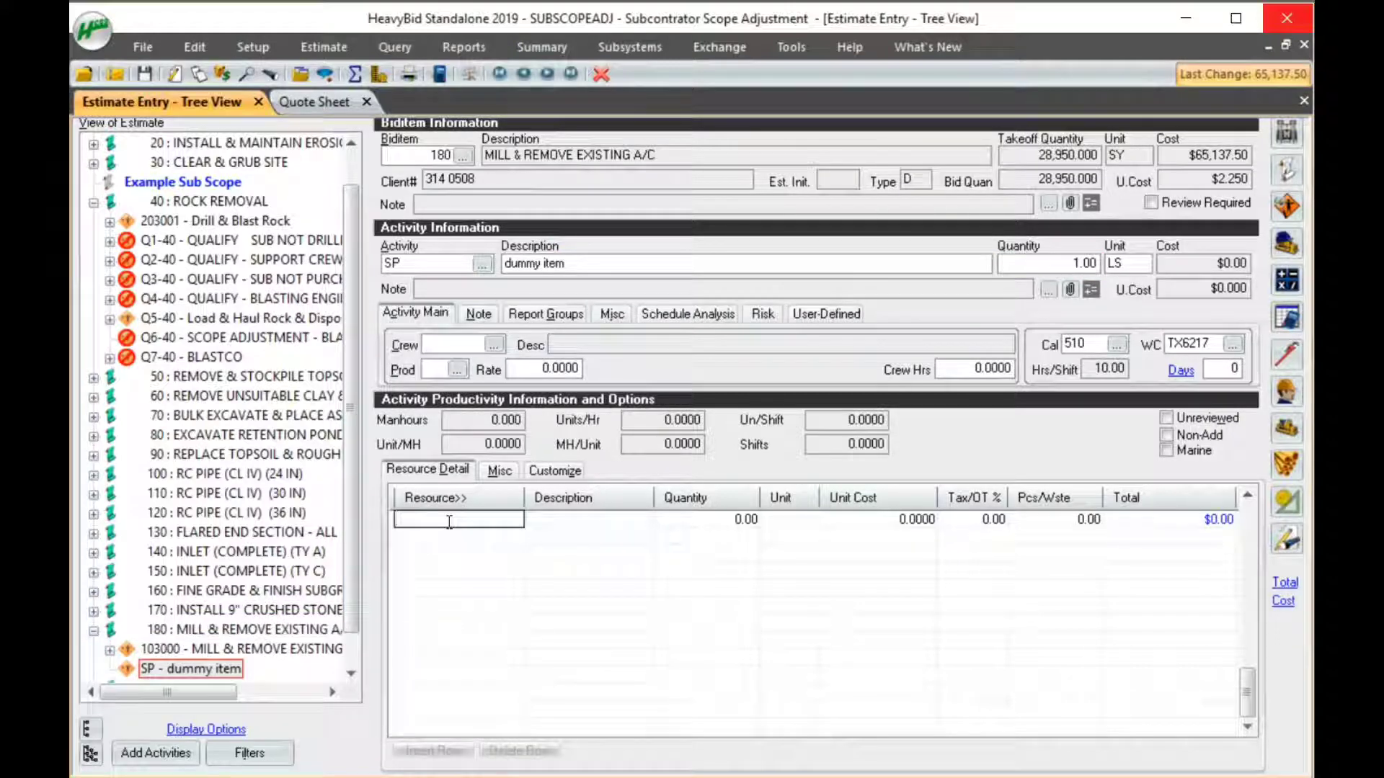
{"action": "type", "text": "L"}
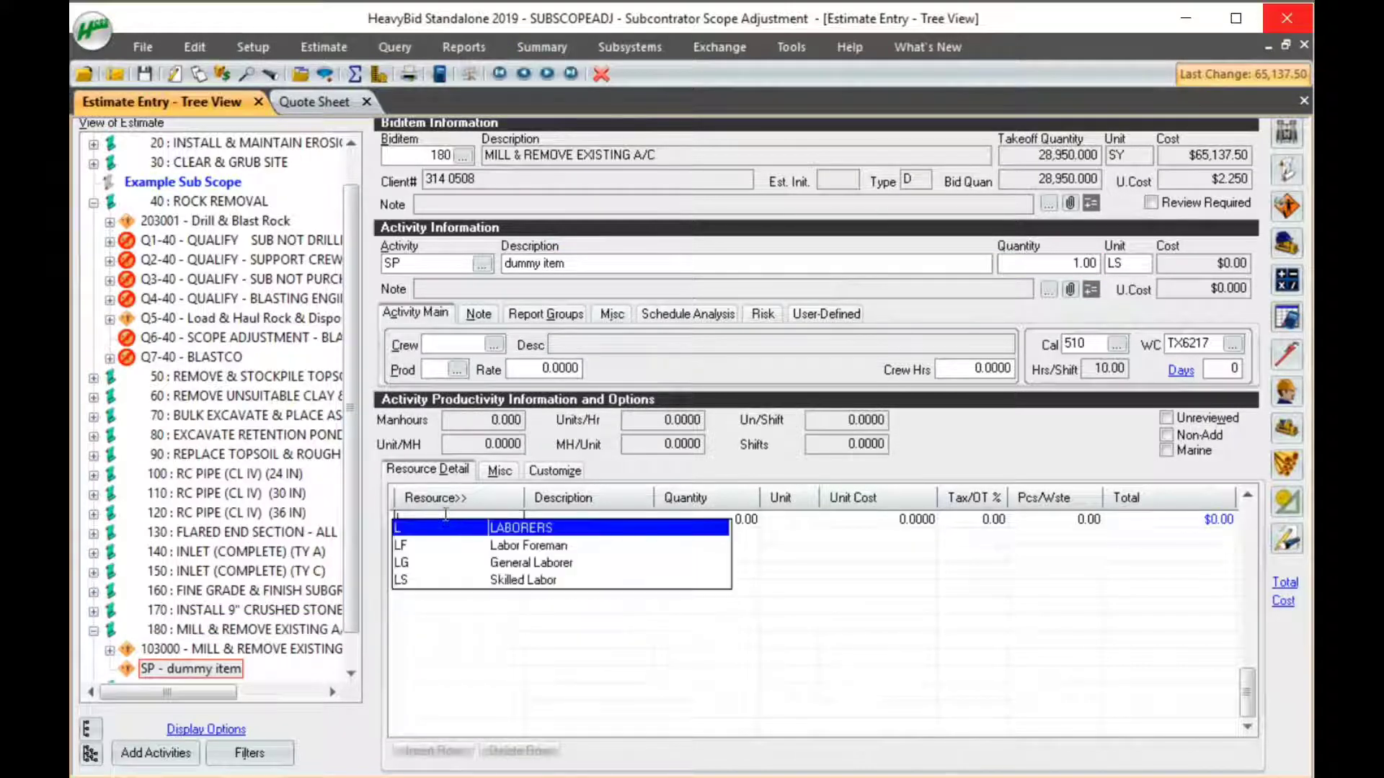
{"action": "left_click", "coordinate": [453, 581]}
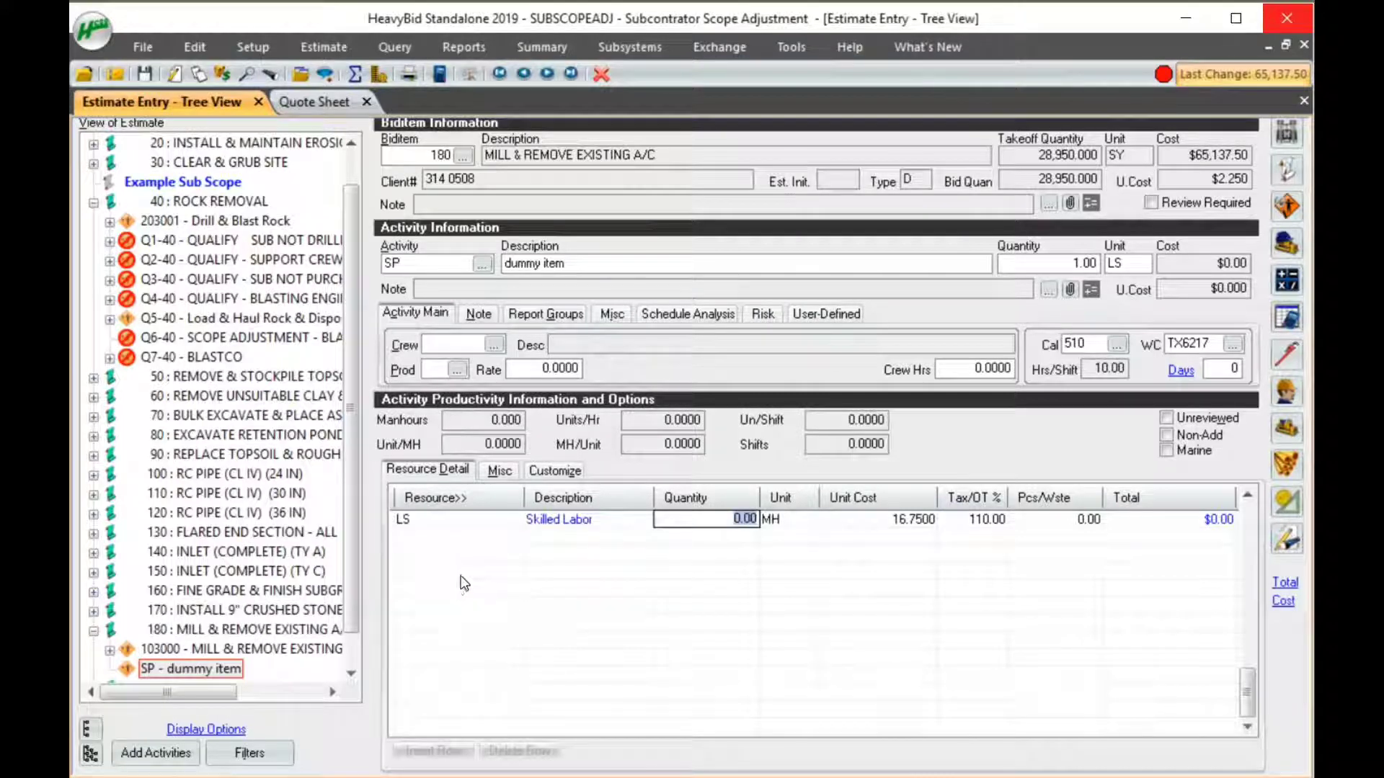
{"action": "type", "text": "0.01"}
{"action": "key", "text": "Tab"}
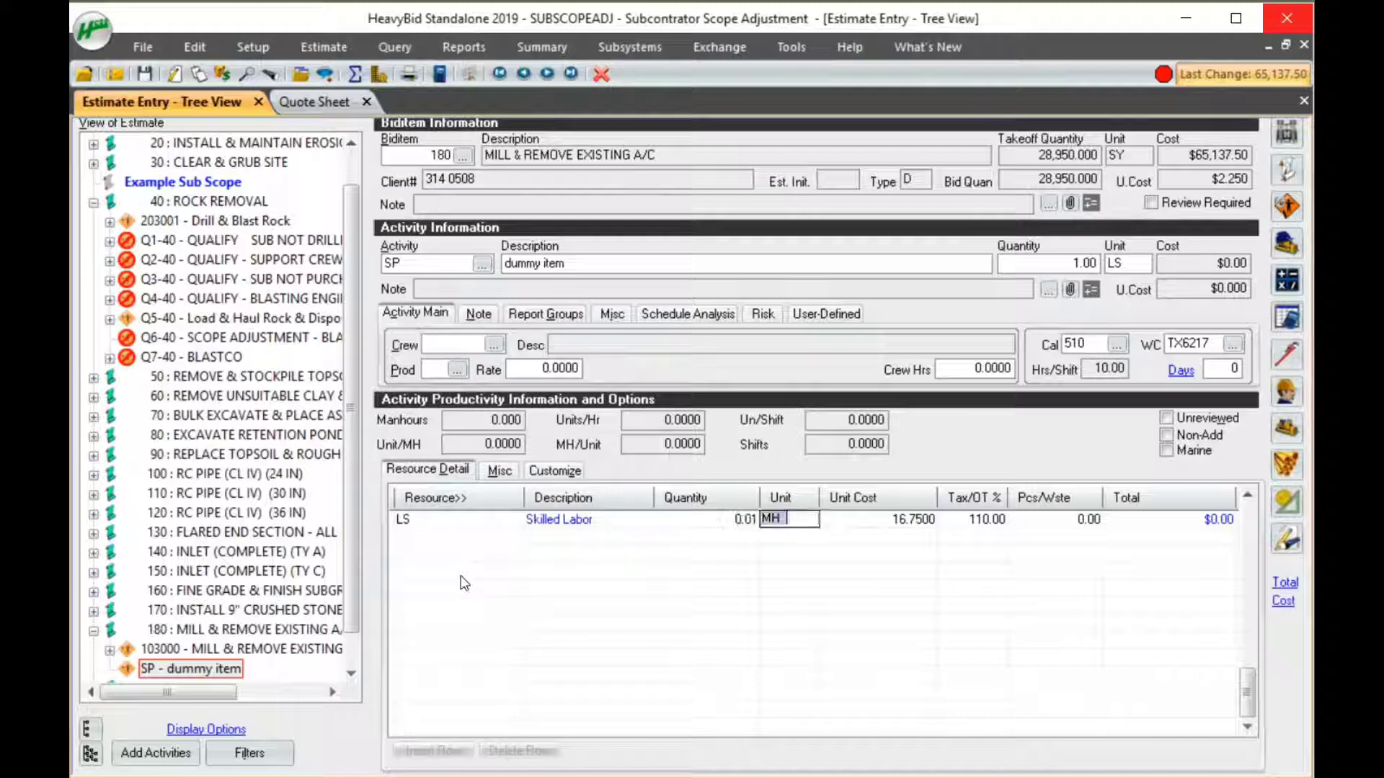
{"action": "key", "text": "Tab"}
{"action": "key", "text": "Tab"}
{"action": "key", "text": "Tab"}
{"action": "key", "text": "Tab"}
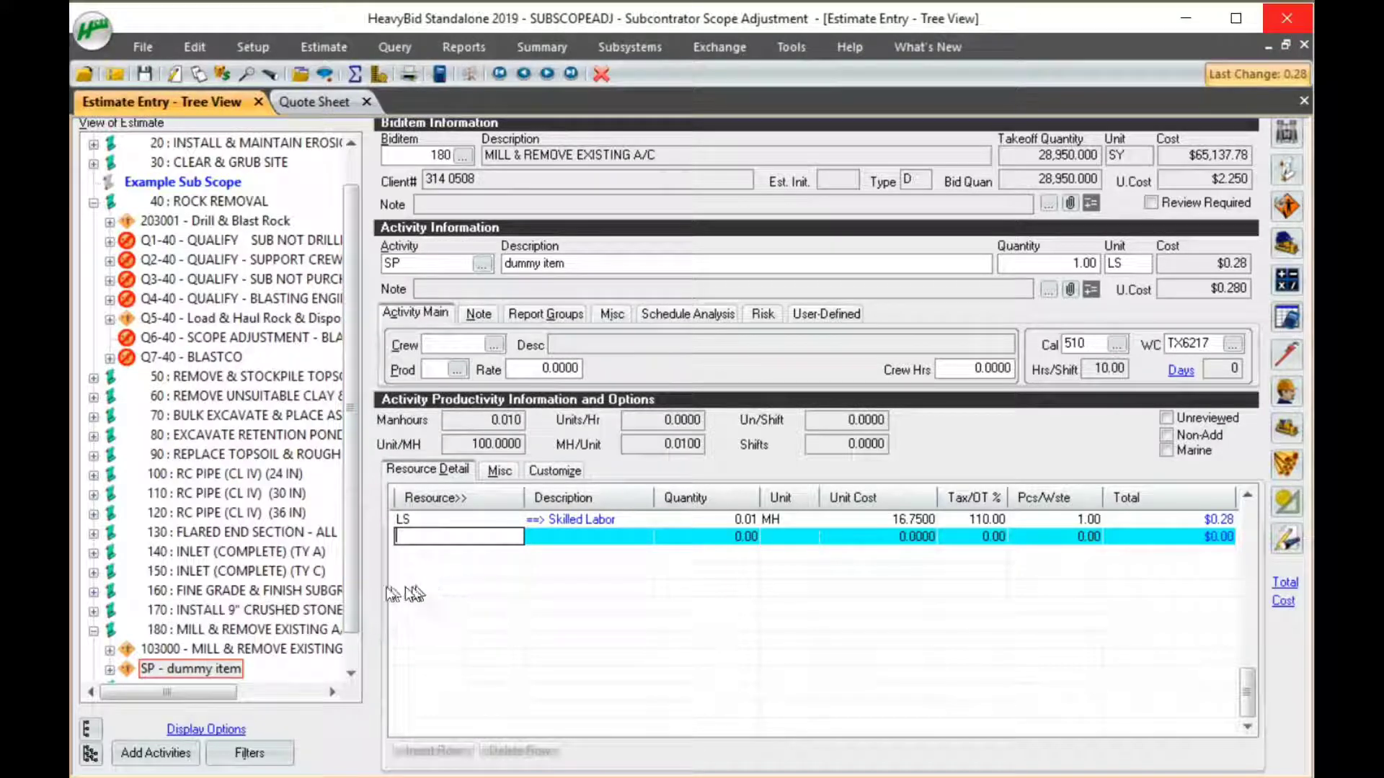
Look up the MILL folder in the quote summary and view its quote sheet.
{"action": "left_click_drag", "start_coordinate": [352, 578], "coordinate": [353, 597]}
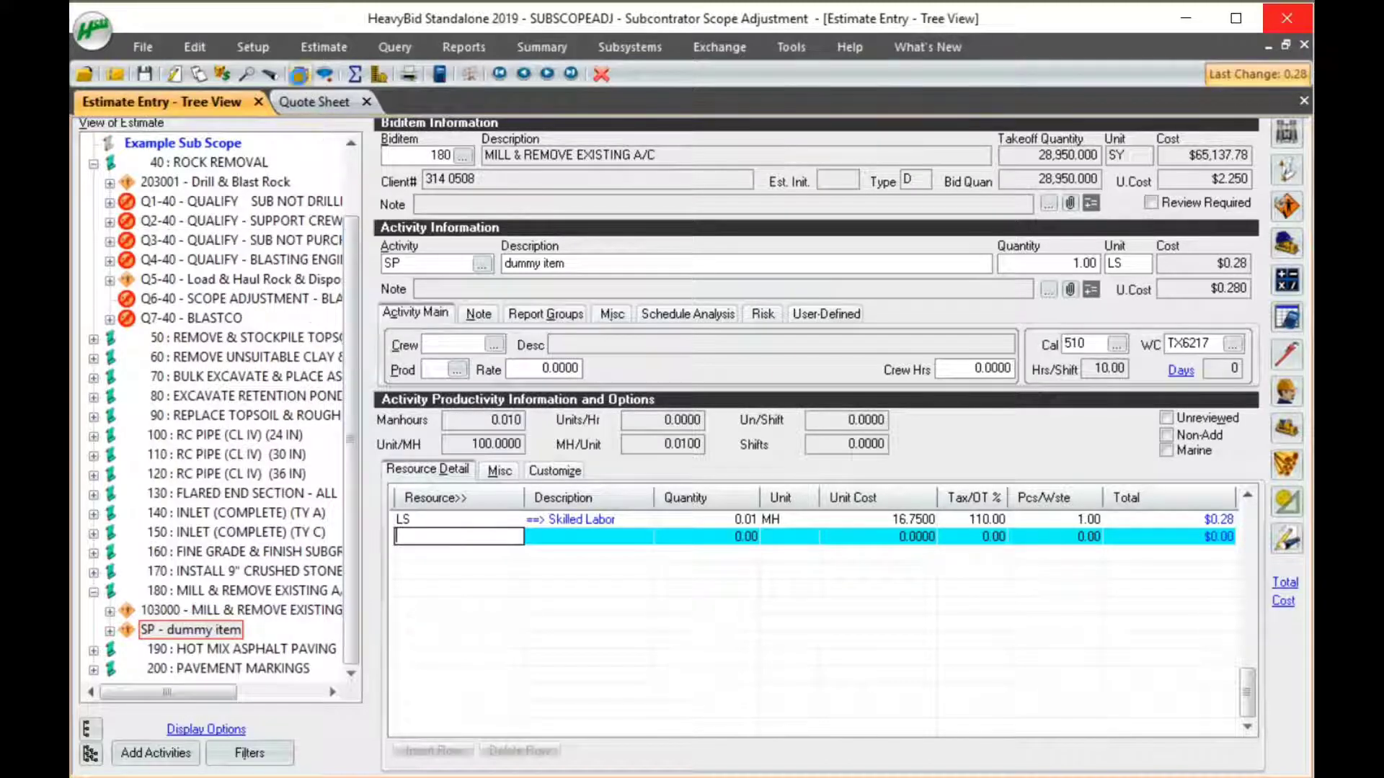
{"action": "left_click", "coordinate": [298, 73]}
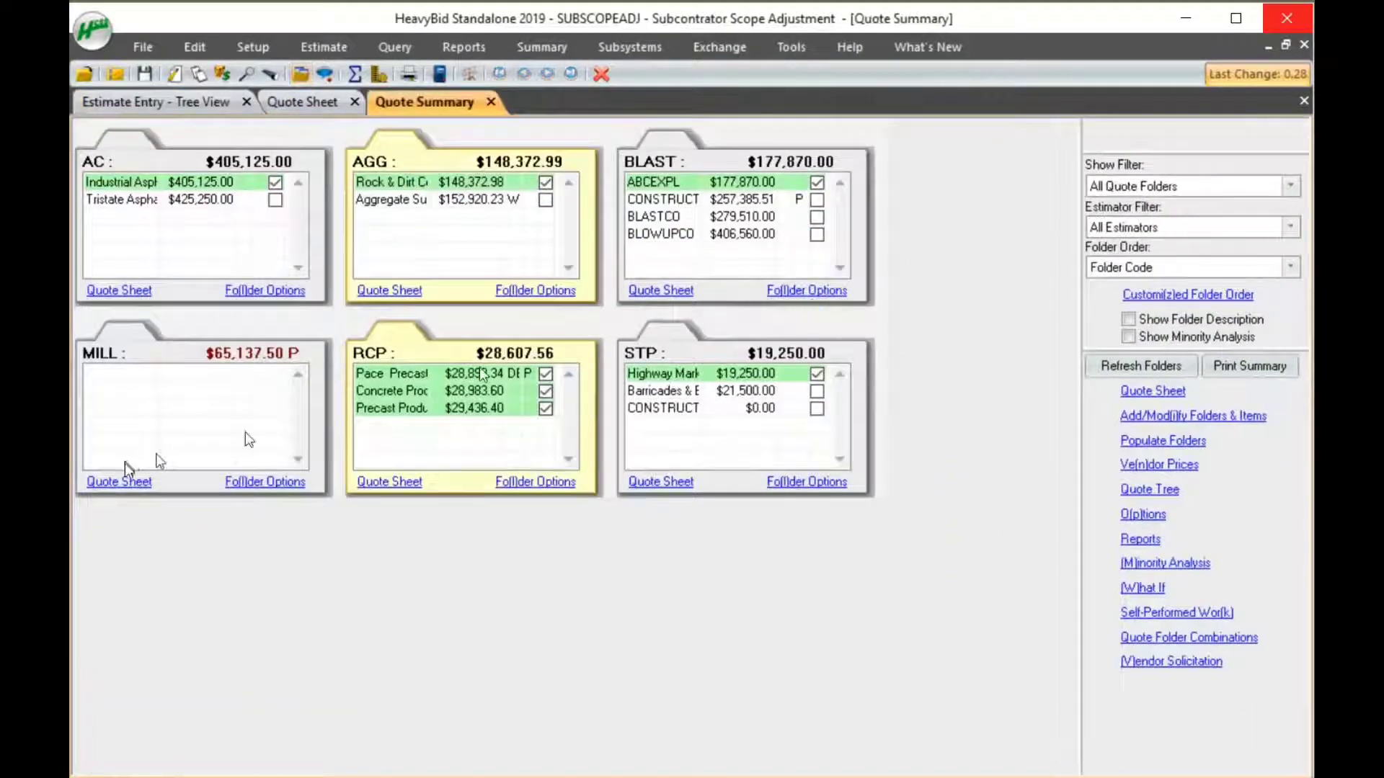
{"action": "left_click", "coordinate": [129, 480]}
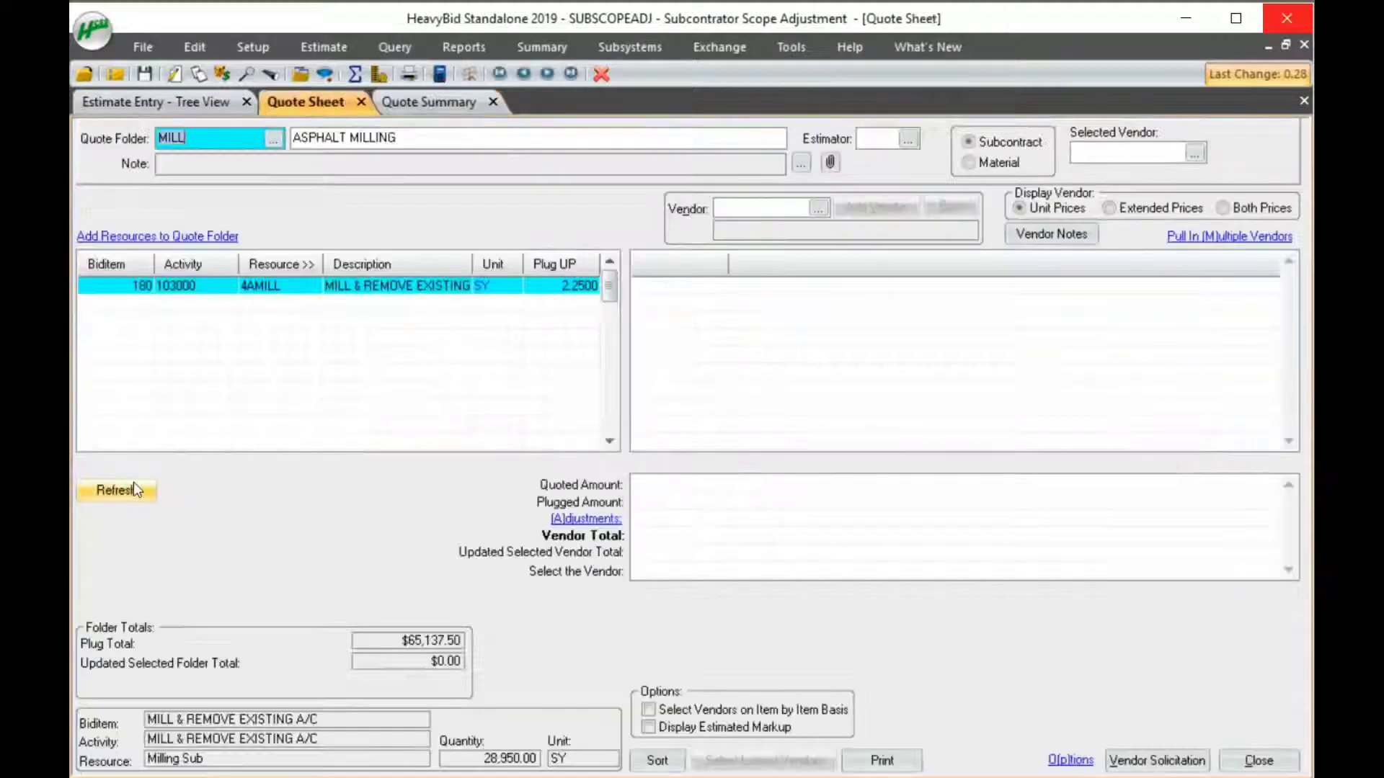
Return to the estimate and start a new activity coded Q1-180 under biditem 180.
{"action": "left_click", "coordinate": [189, 104]}
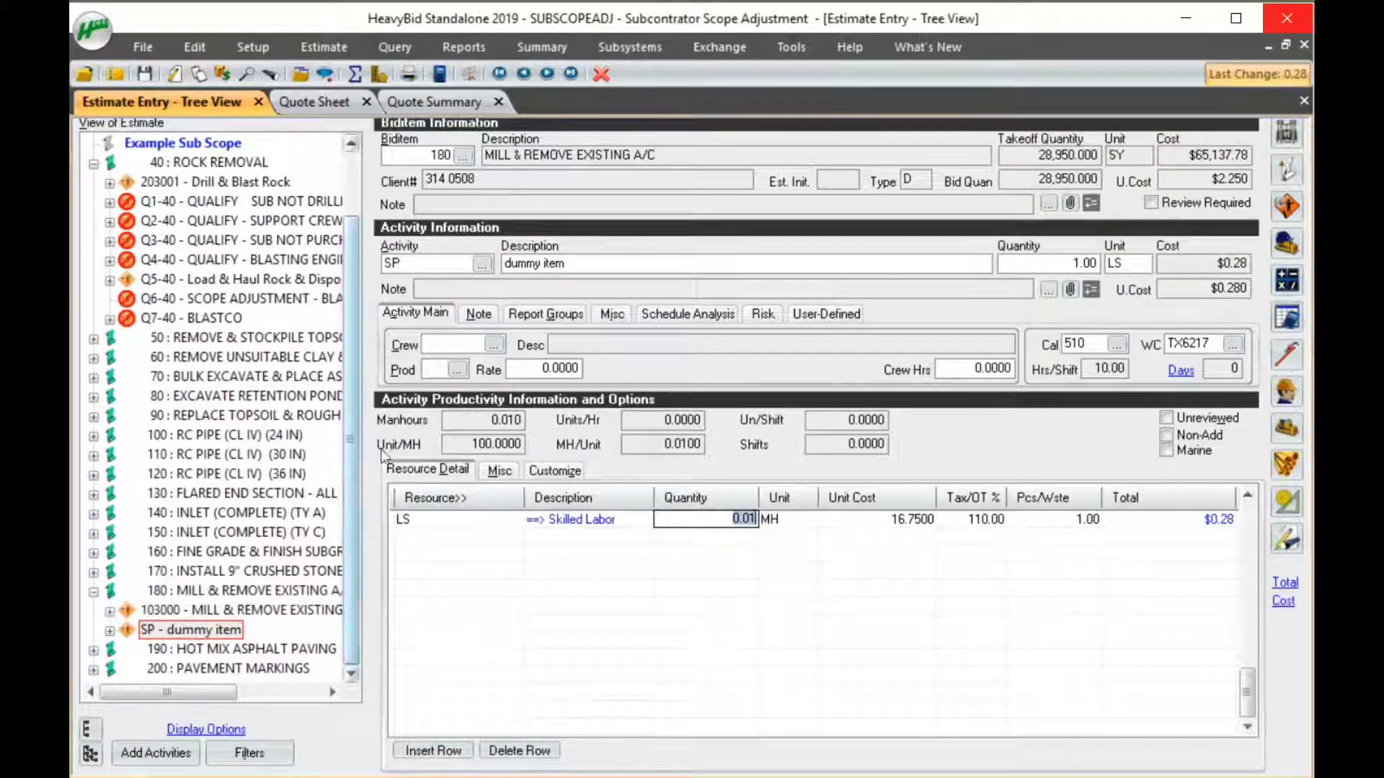
{"action": "left_click", "coordinate": [425, 264]}
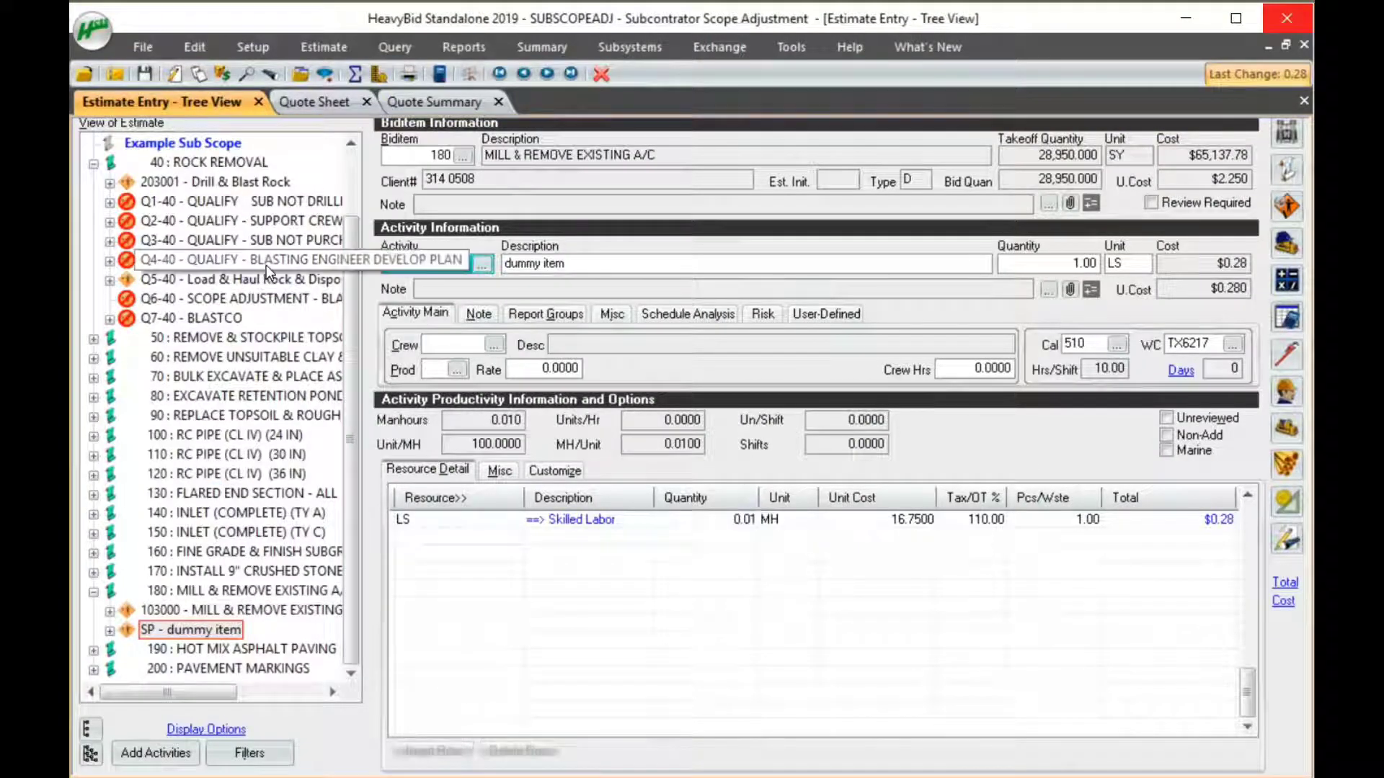
{"action": "type", "text": "Q"}
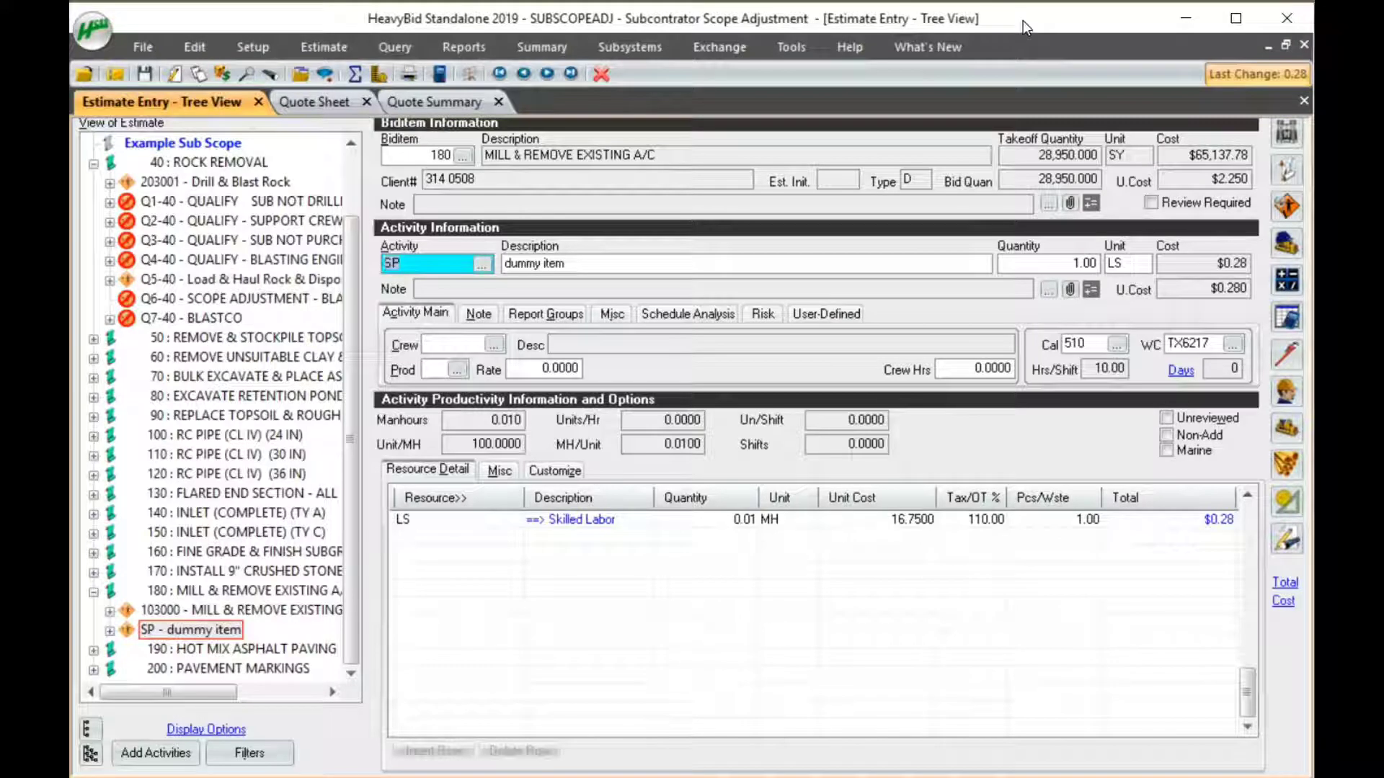
{"action": "type", "text": "1/"}
{"action": "type", "text": "180"}
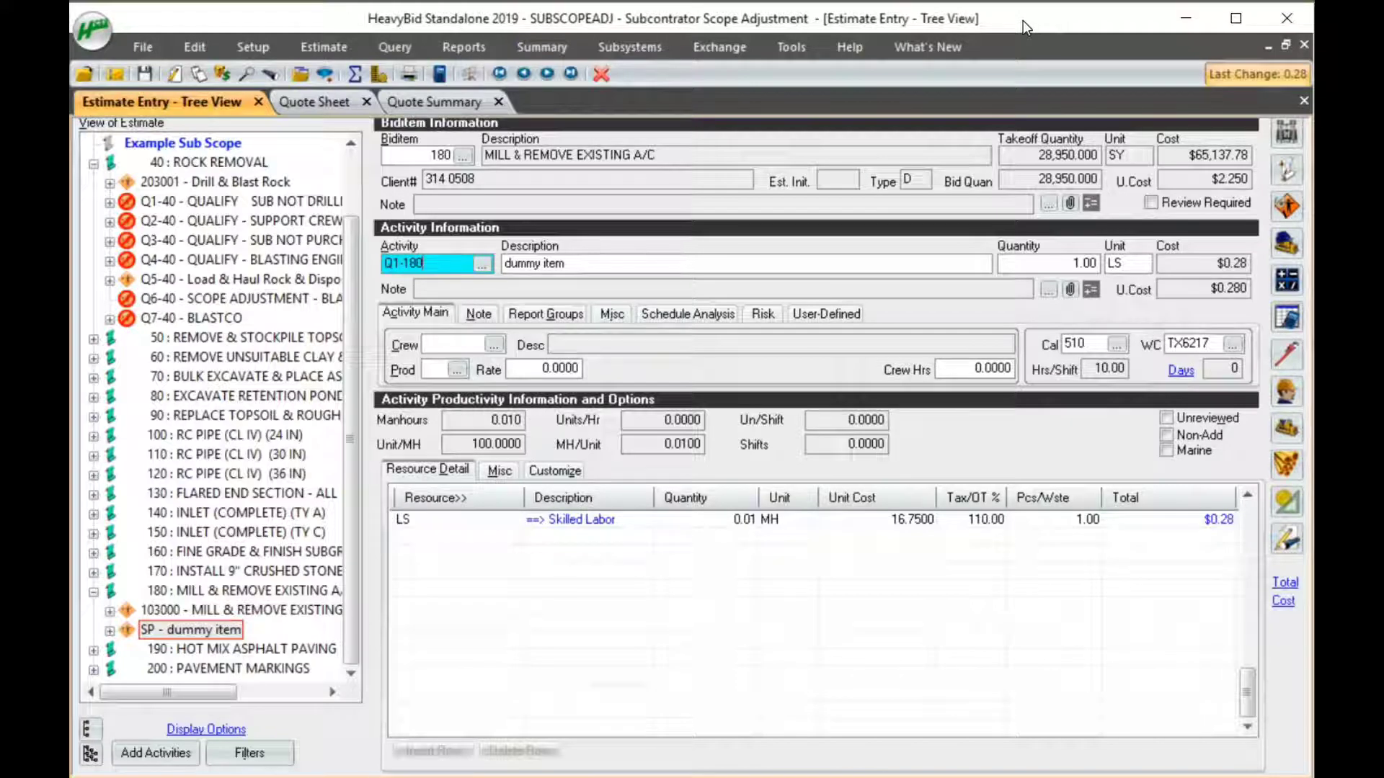
{"action": "key", "text": "Tab"}
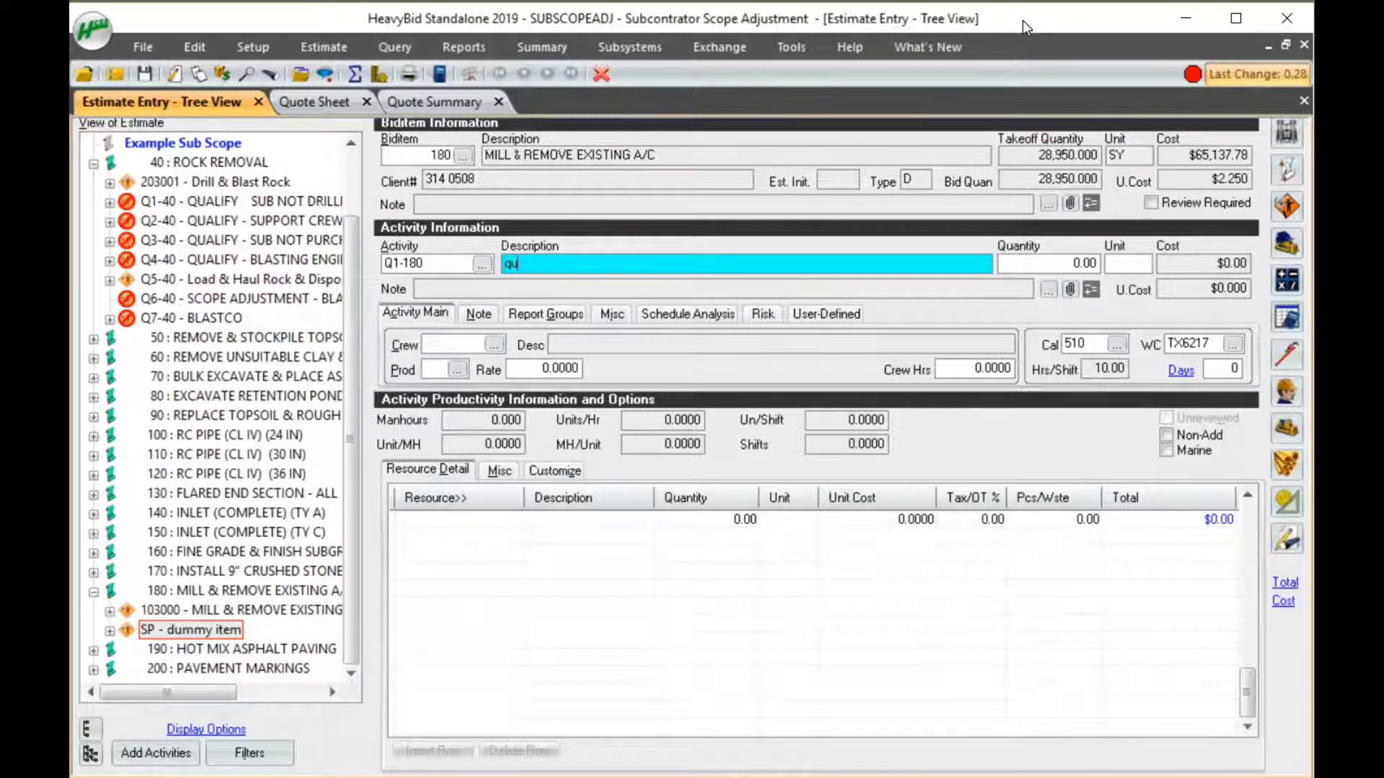
Describe activity Q1-180 as "QUALIFY - HAUL MILLINGS" and set its quantity to 3,000 CY.
{"action": "type", "text": "ali"}
{"action": "key", "text": "BackSpace"}
{"action": "key", "text": "BackSpace"}
{"action": "key", "text": "BackSpace"}
{"action": "key", "text": "BackSpace"}
{"action": "type", "text": "QUALIFY - HAUL MILL"}
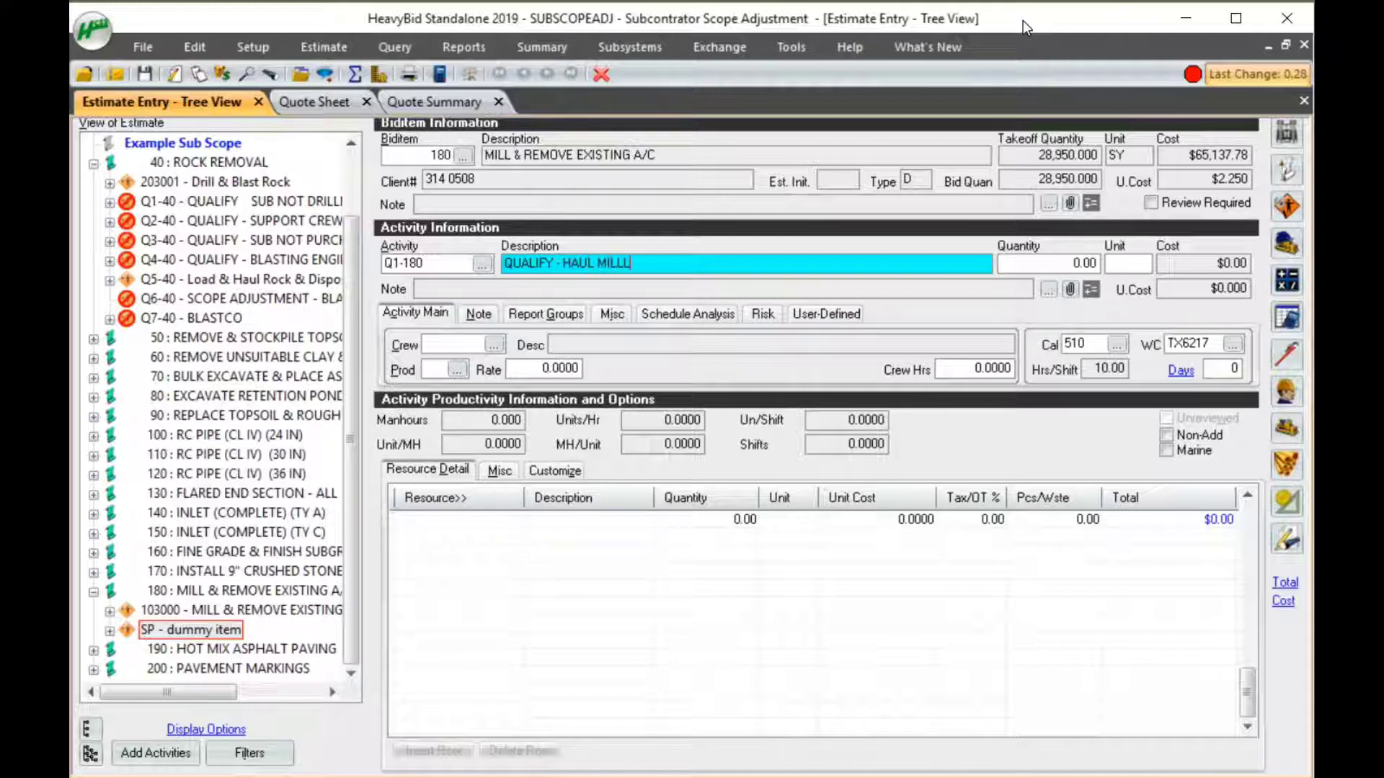
{"action": "type", "text": "INGS"}
{"action": "key", "text": "Tab"}
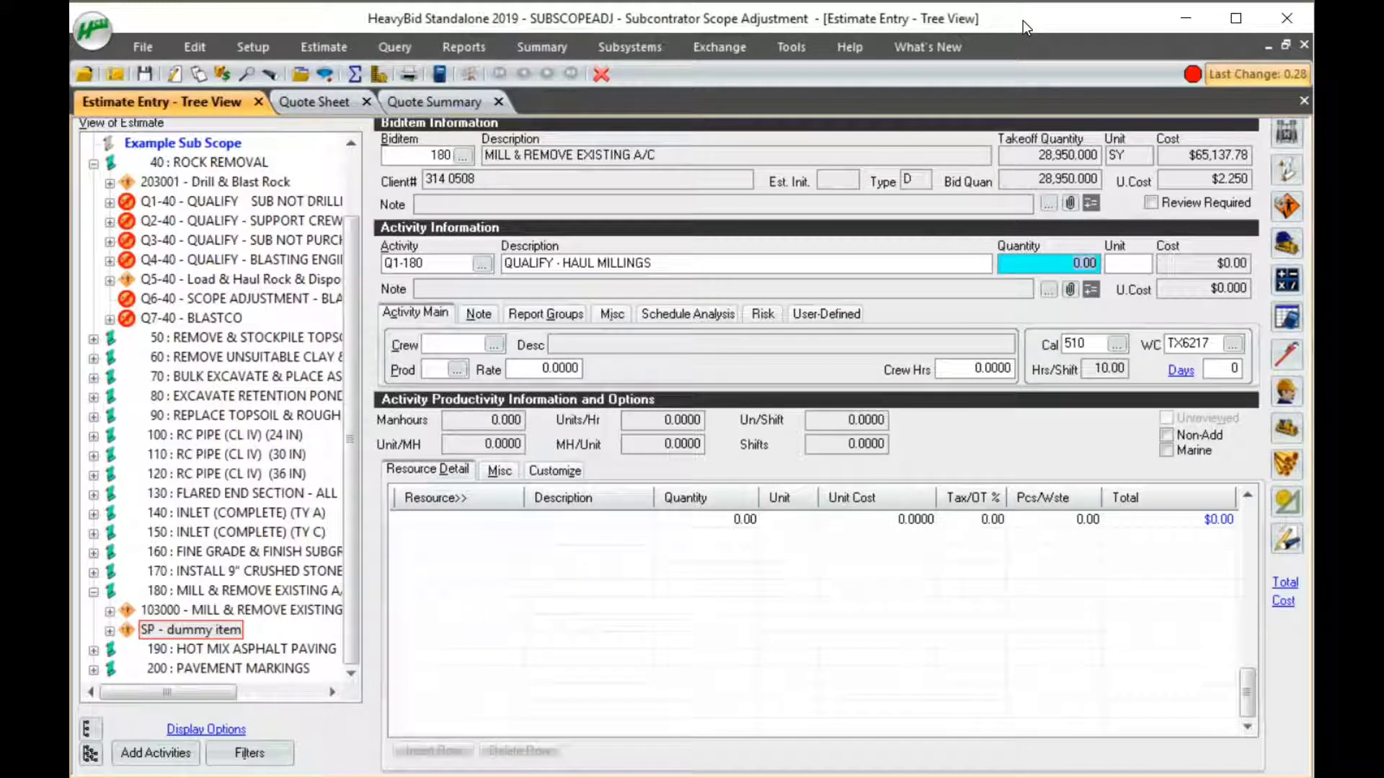
{"action": "type", "text": "3000"}
{"action": "key", "text": "Tab"}
{"action": "key", "text": "Tab"}
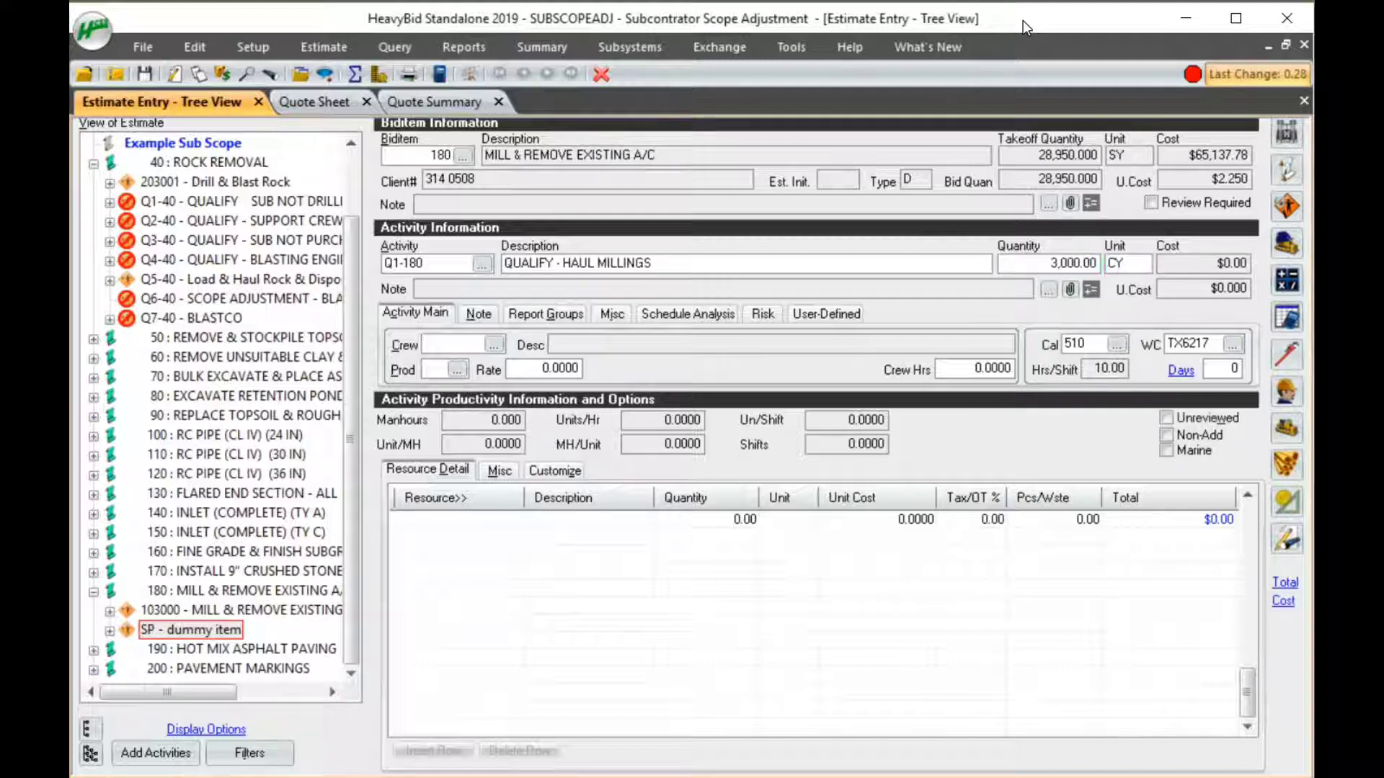
Add trucking resource 5102 Haul Exc (CY) to activity Q1-180, with 3,000 CY at a unit cost of 10.
{"action": "left_click", "coordinate": [461, 521]}
{"action": "type", "text": "5"}
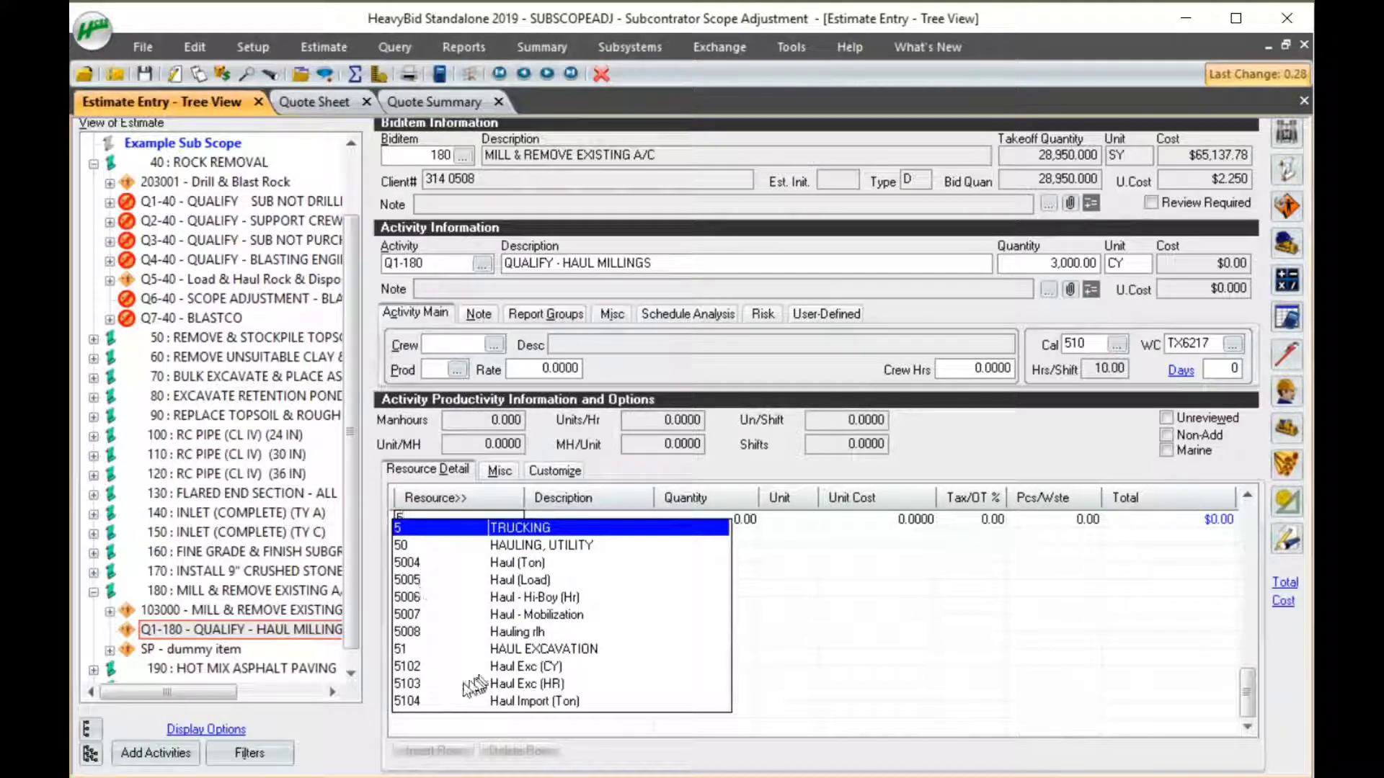
{"action": "left_click", "coordinate": [433, 669]}
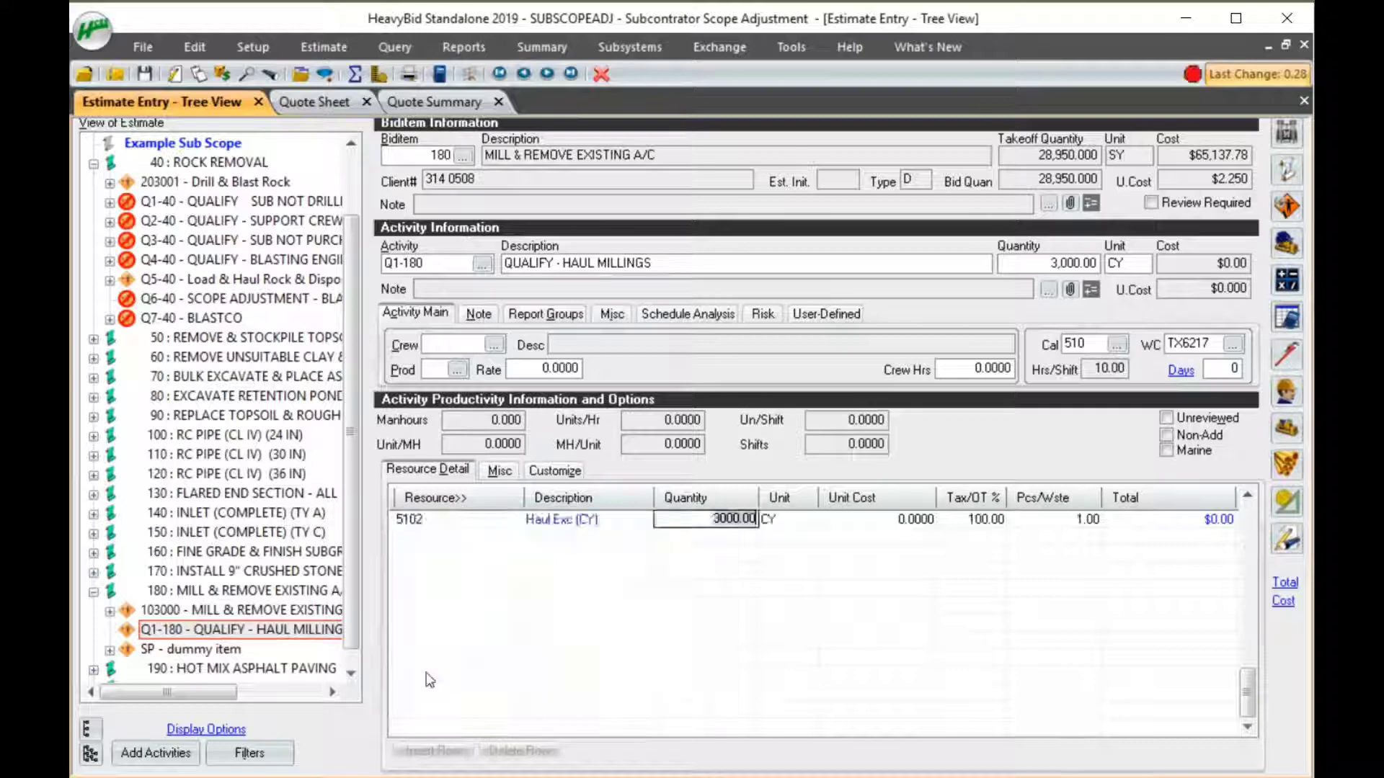
{"action": "key", "text": "Tab"}
{"action": "key", "text": "Tab"}
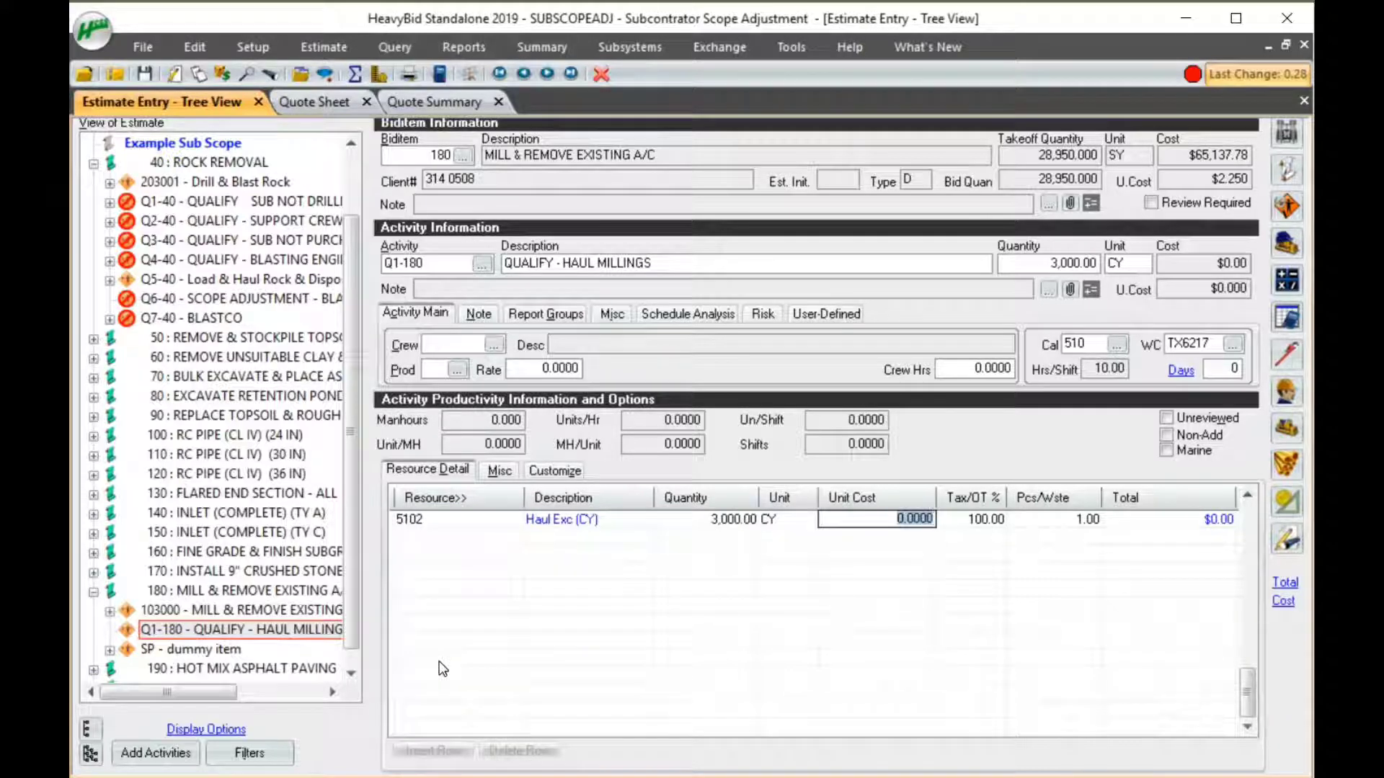
{"action": "type", "text": "10"}
{"action": "key", "text": "Tab"}
{"action": "key", "text": "Tab"}
{"action": "key", "text": "Tab"}
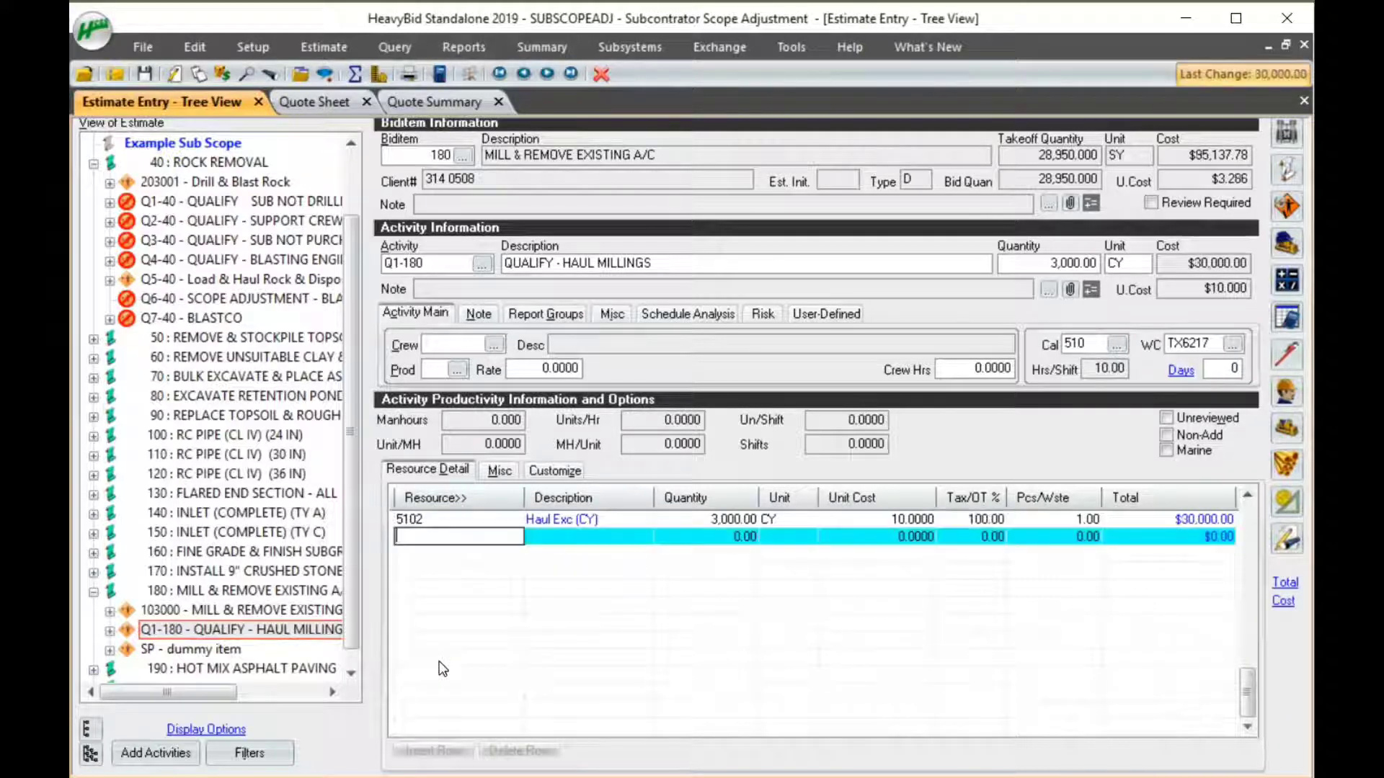
Create a new activity coded Q2-180 under biditem 180 and describe it as "QUALIFY - OPEN".
{"action": "key", "text": "Tab"}
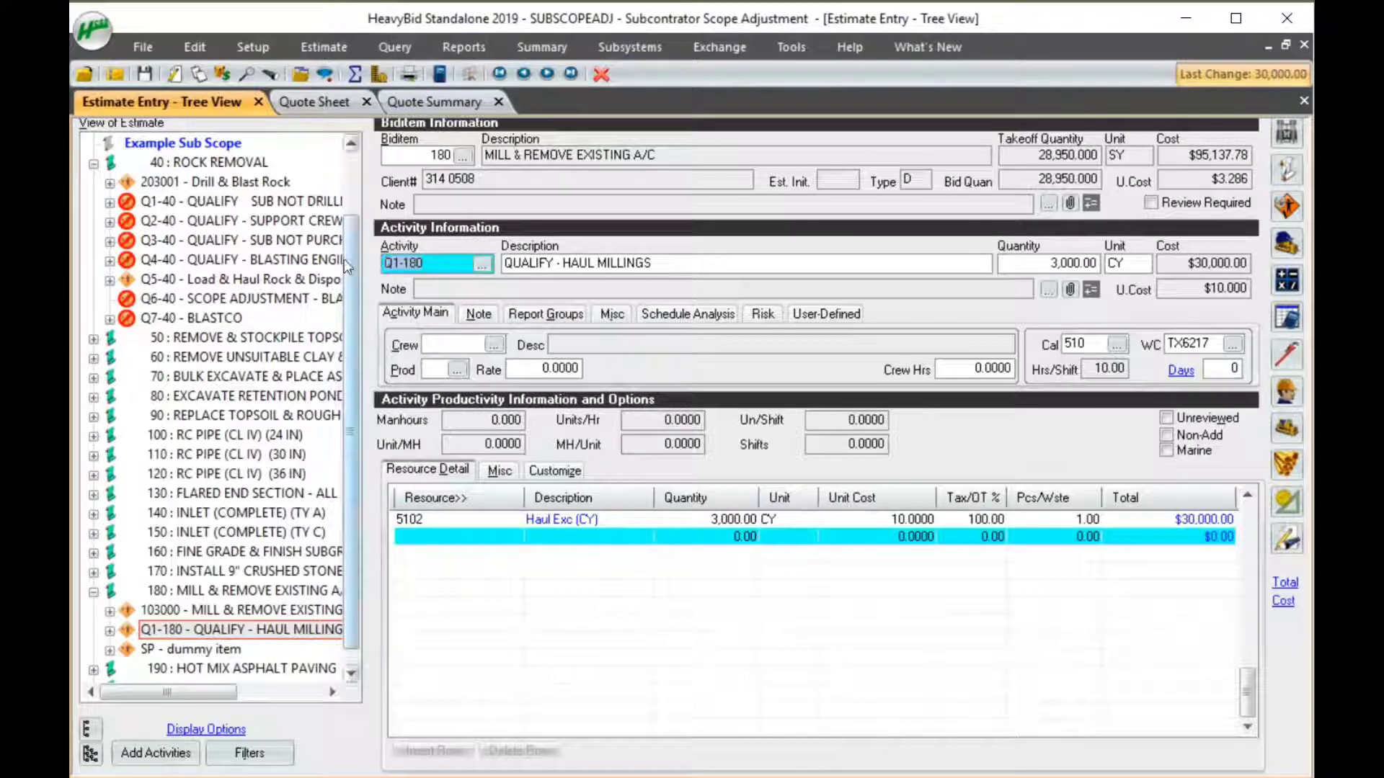
{"action": "type", "text": "Q2"}
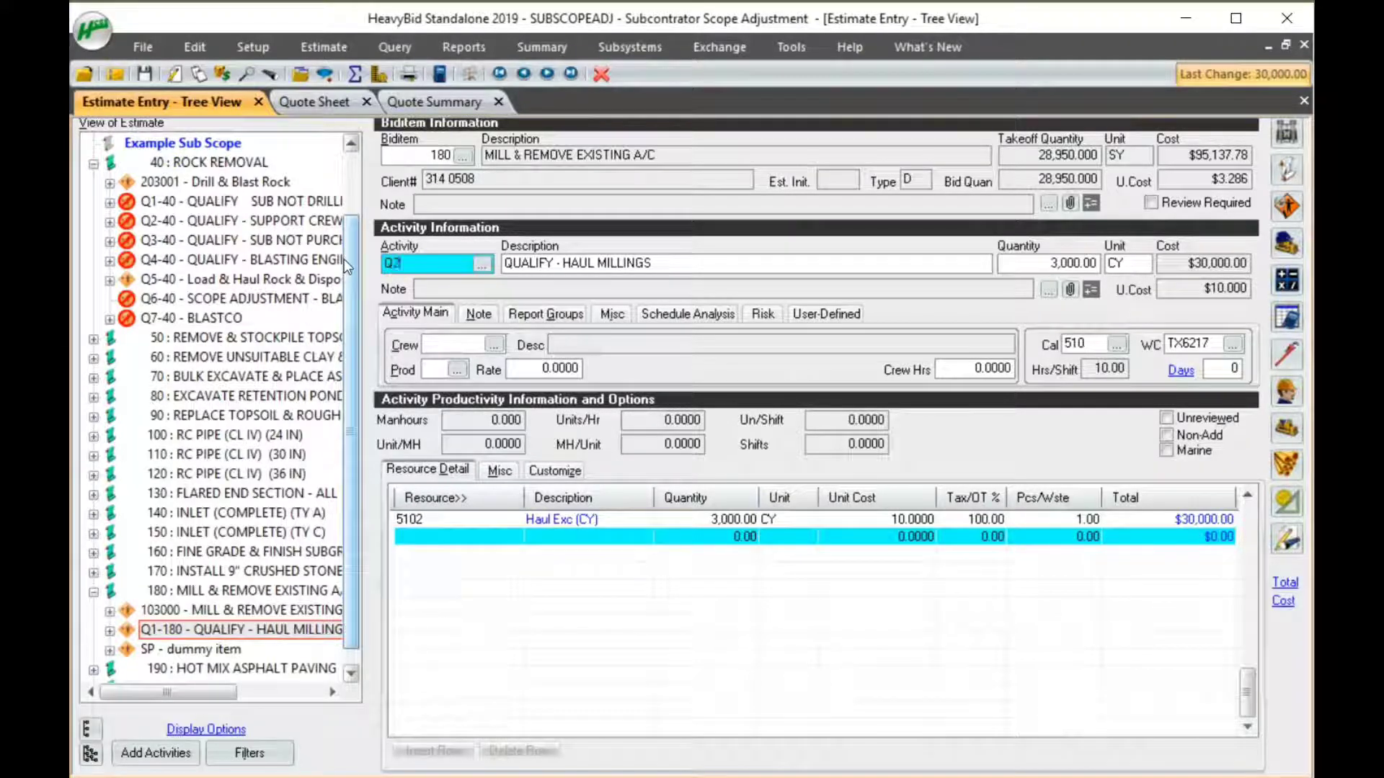
{"action": "type", "text": "-180"}
{"action": "key", "text": "Tab"}
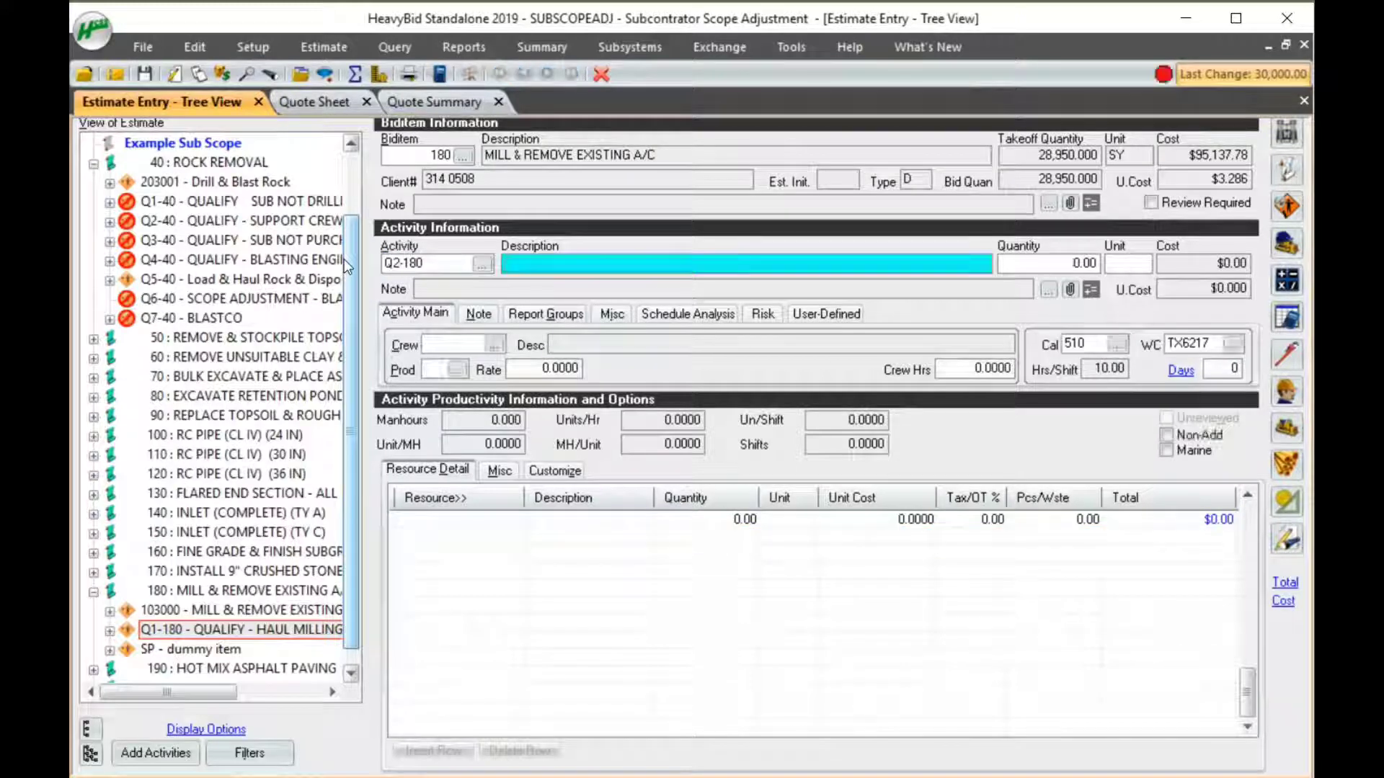
{"action": "type", "text": "QUAL"}
{"action": "key", "text": "BackSpace"}
{"action": "key", "text": "BackSpace"}
{"action": "key", "text": "BackSpace"}
{"action": "key", "text": "BackSpace"}
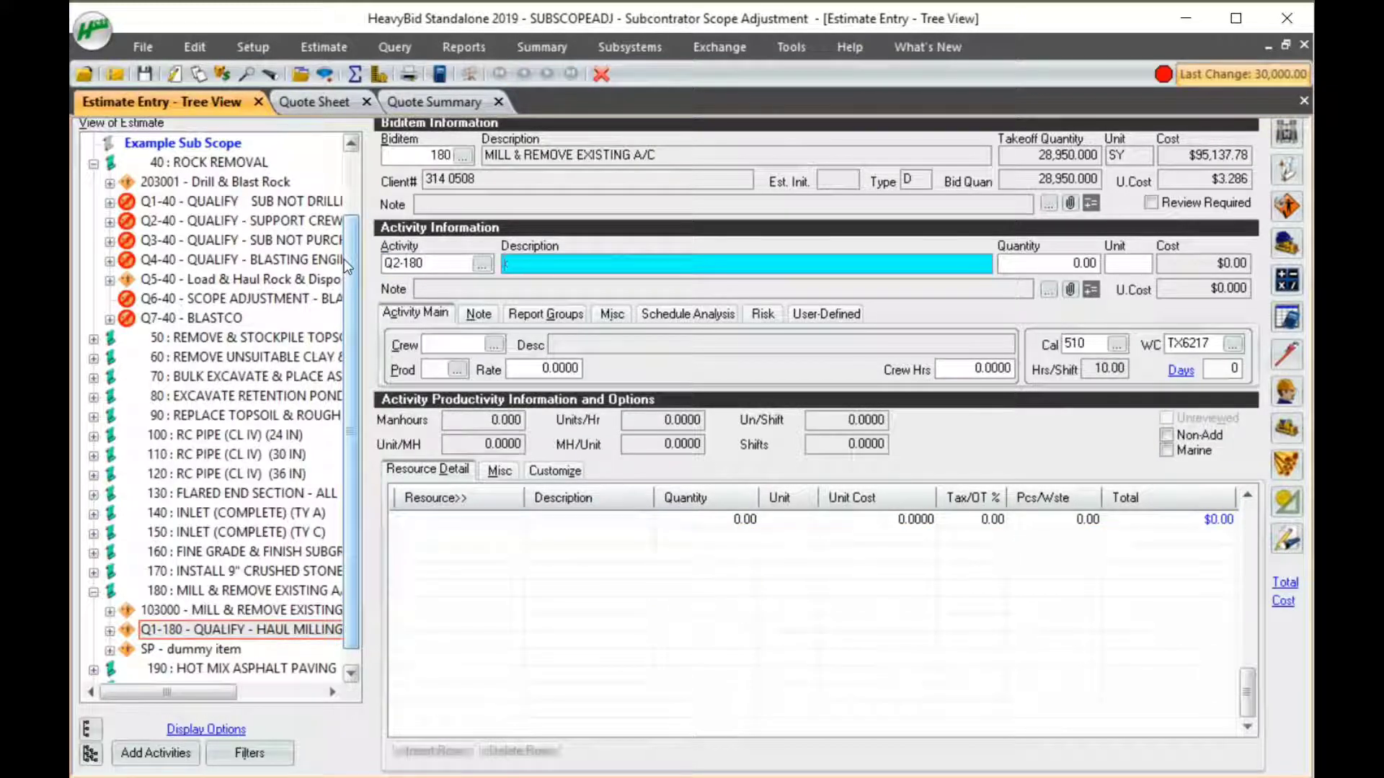
{"action": "type", "text": "QUALIFY "}
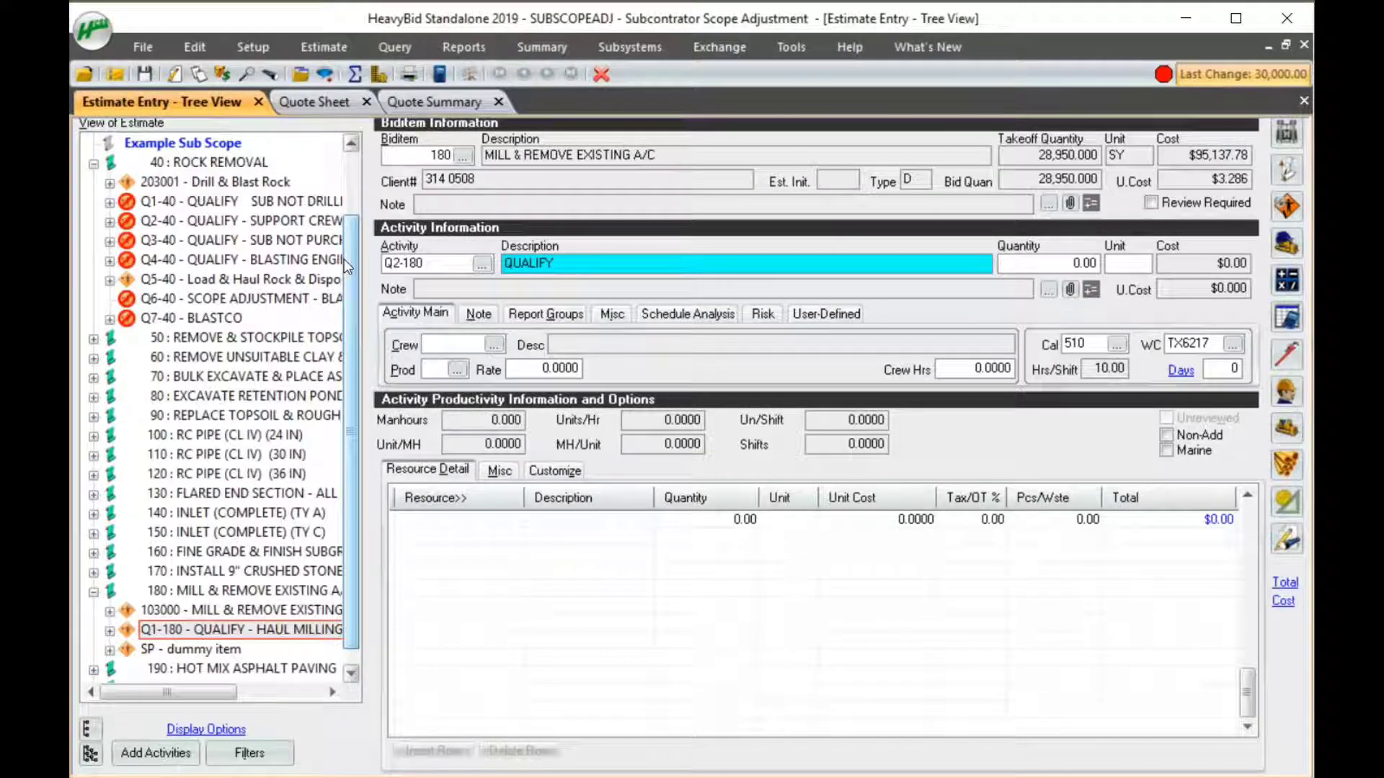
{"action": "type", "text": "- OPEN"}
Set the quantity of activity Q2-180 to 1 LS, leaving its crew and production blank.
{"action": "key", "text": "Tab"}
{"action": "type", "text": "1"}
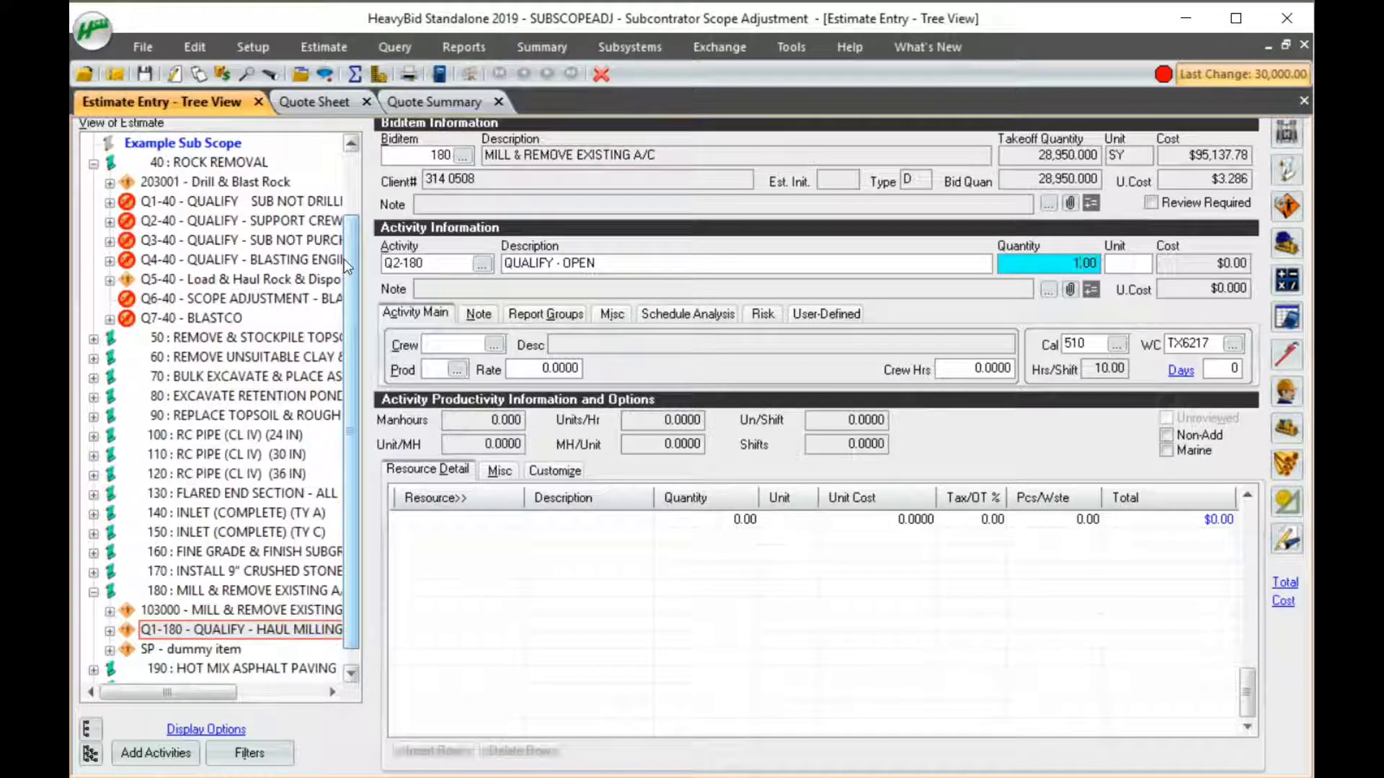
{"action": "key", "text": "Tab"}
{"action": "type", "text": "LS"}
{"action": "key", "text": "Tab"}
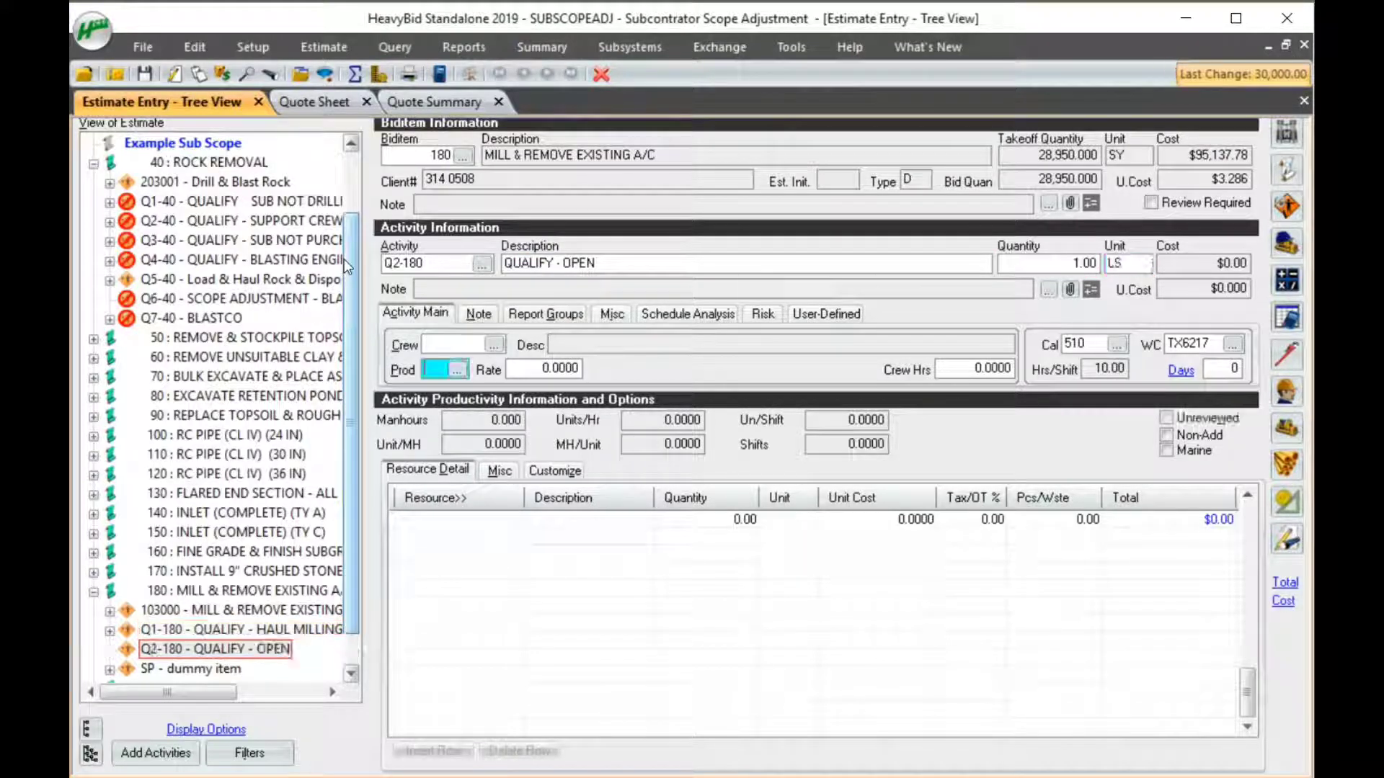
{"action": "key", "text": "Tab"}
{"action": "left_click", "coordinate": [432, 534]}
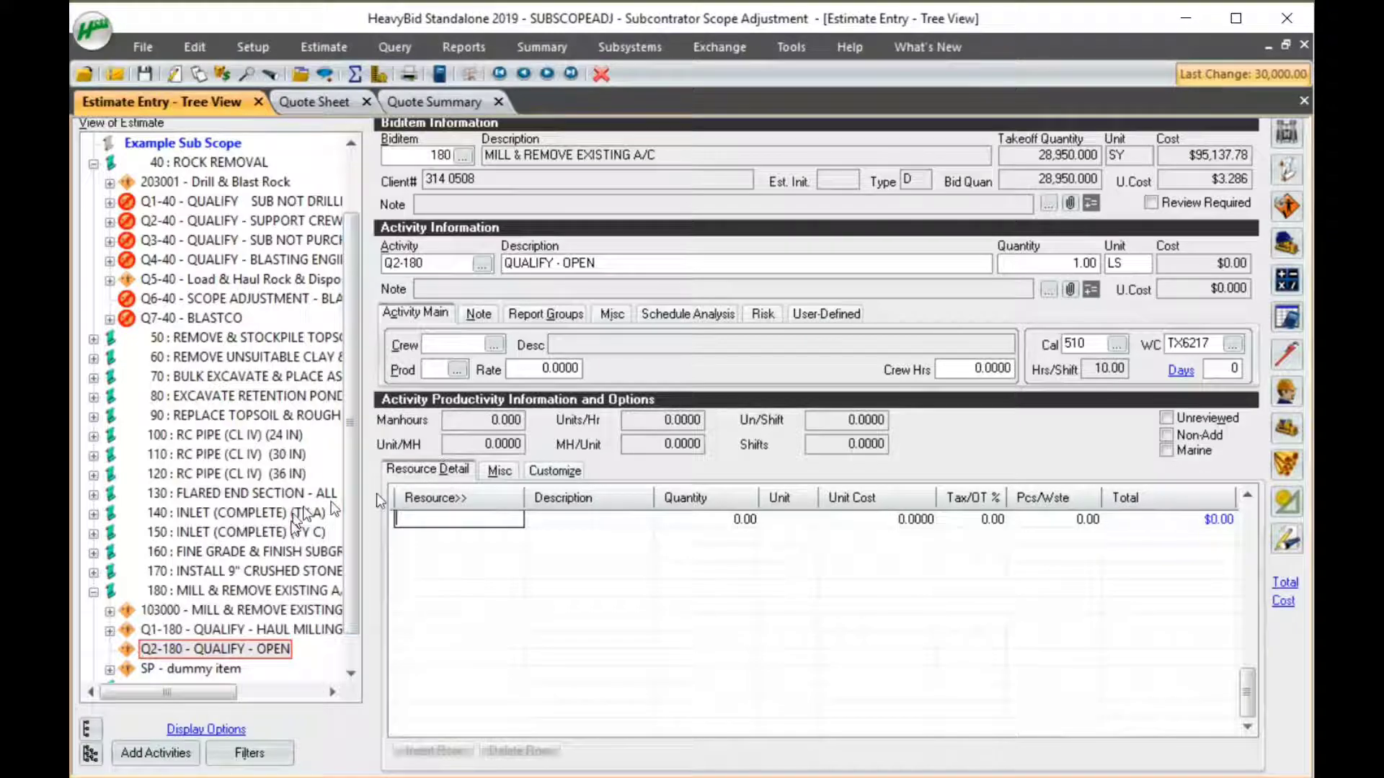
Open the self-performed work setup for biditem 180 and filter it by the MILL folder.
{"action": "left_click", "coordinate": [246, 592]}
{"action": "right_click", "coordinate": [245, 589]}
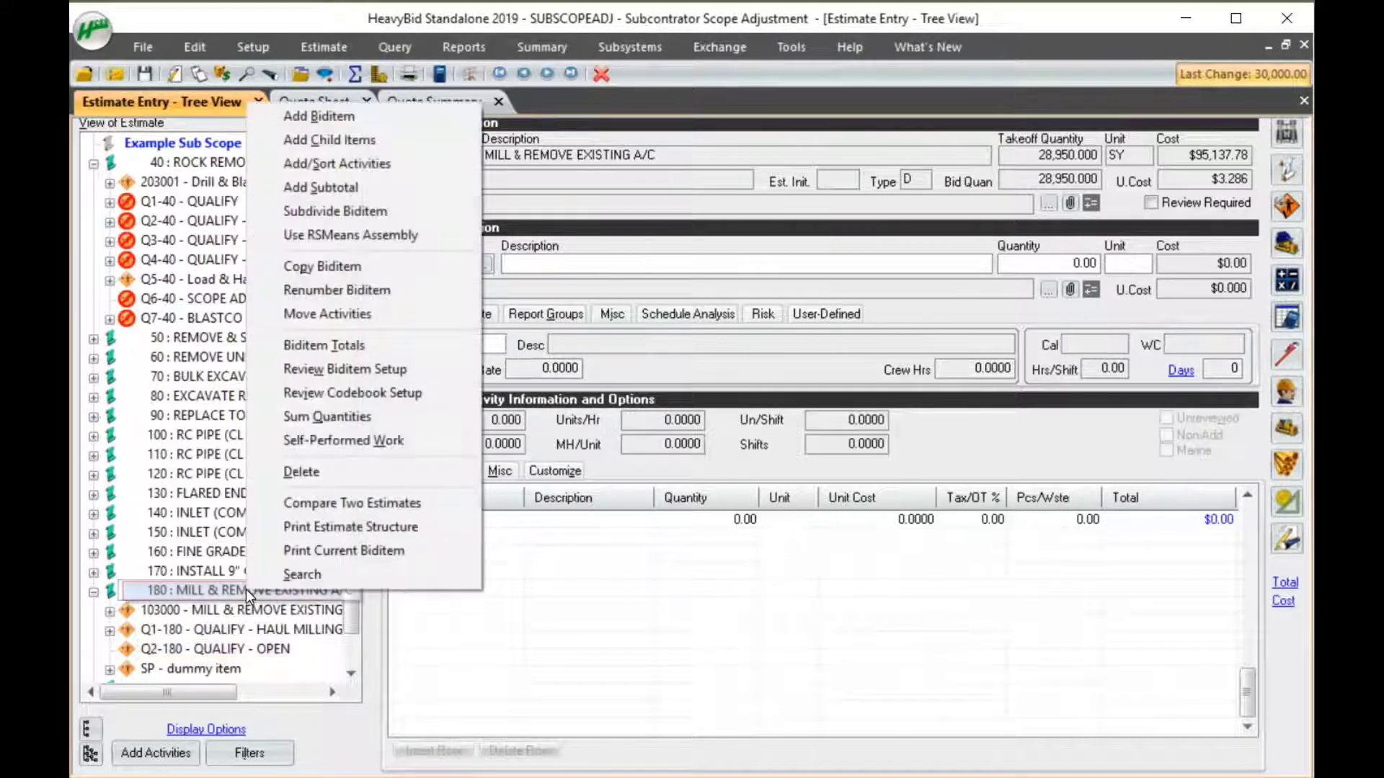
{"action": "left_click", "coordinate": [362, 447]}
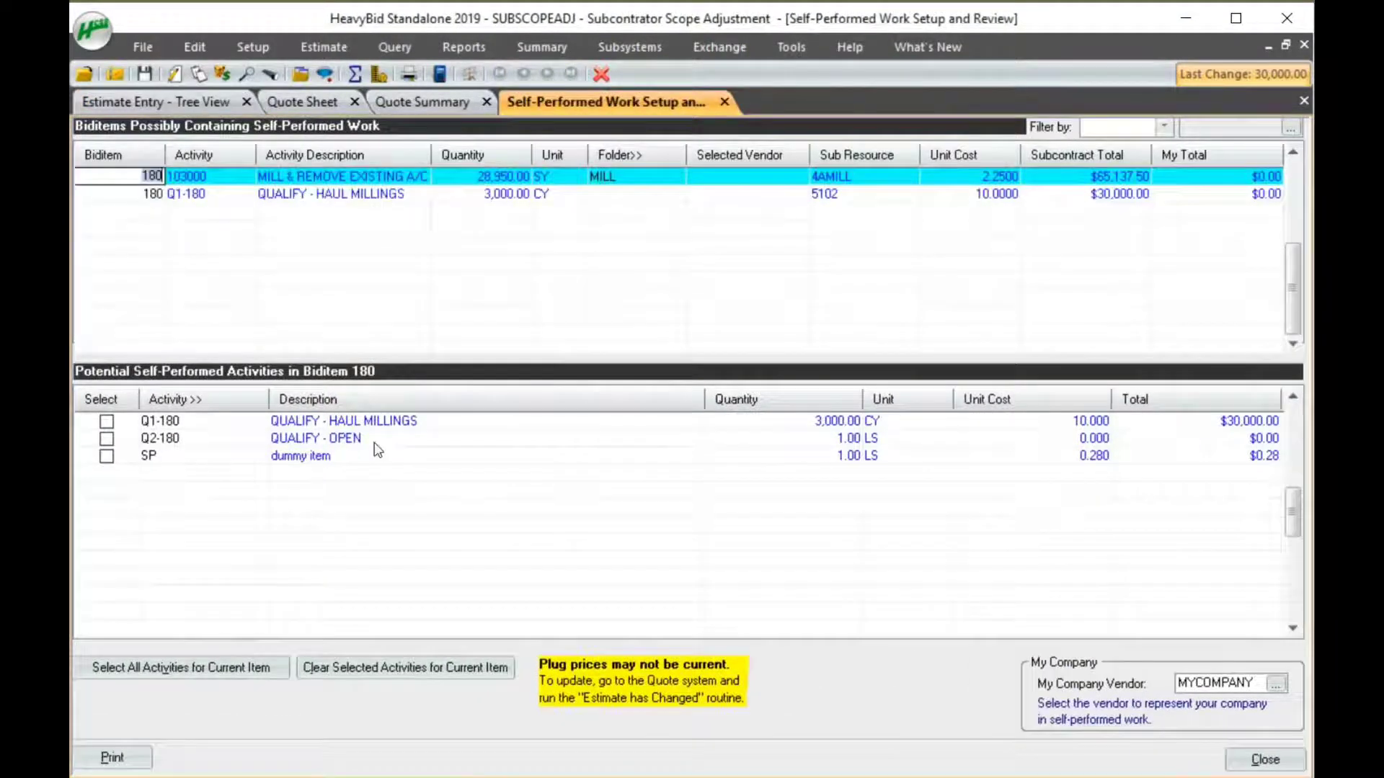
{"action": "left_click", "coordinate": [1163, 127]}
{"action": "left_click", "coordinate": [1099, 173]}
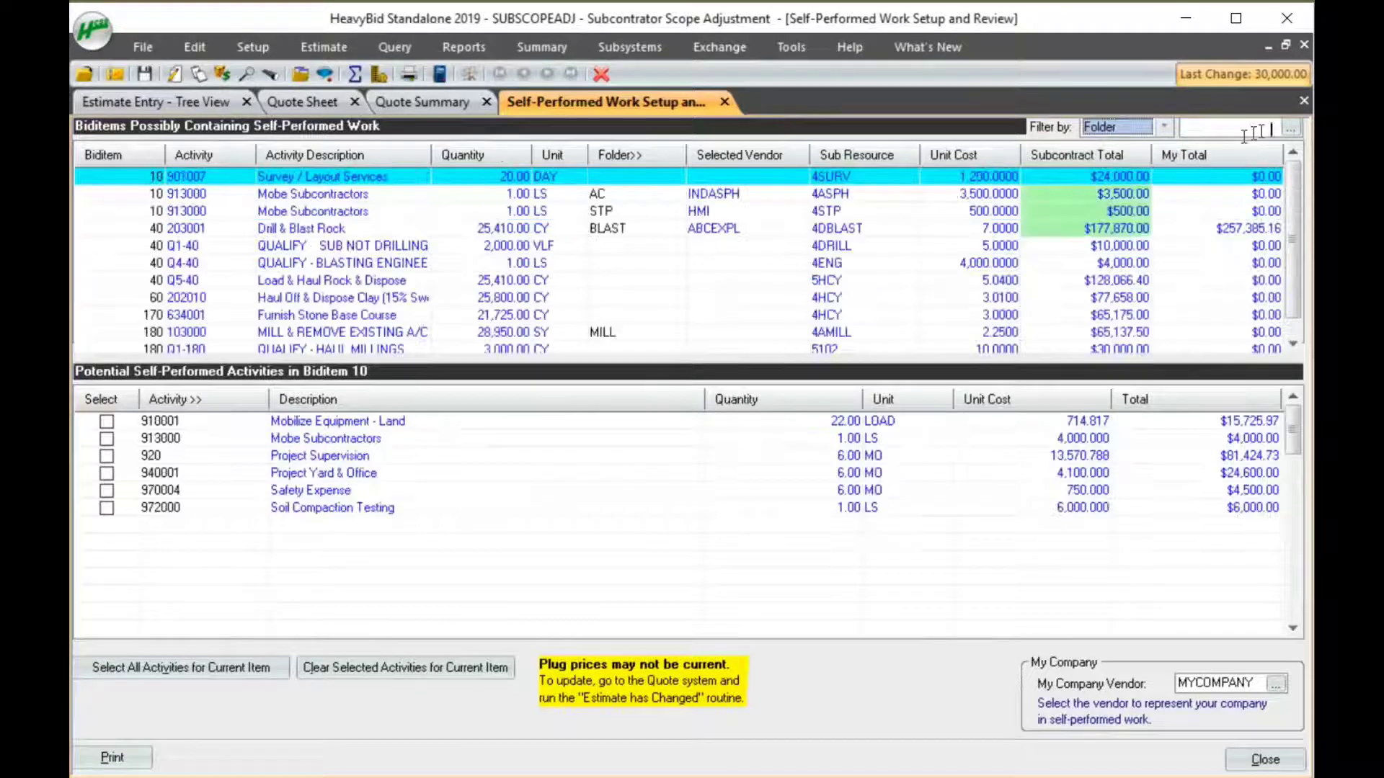
{"action": "left_click", "coordinate": [1290, 128]}
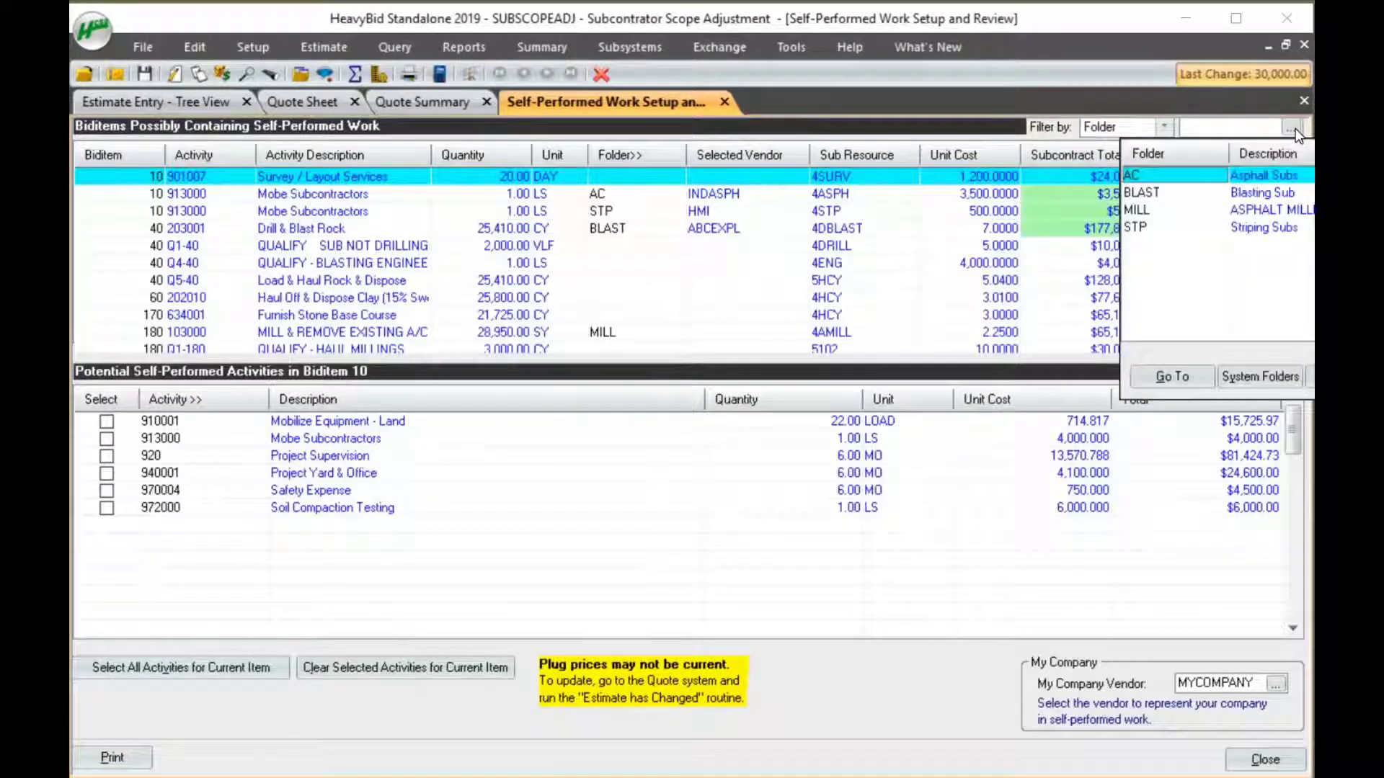
{"action": "double_click", "coordinate": [1137, 210]}
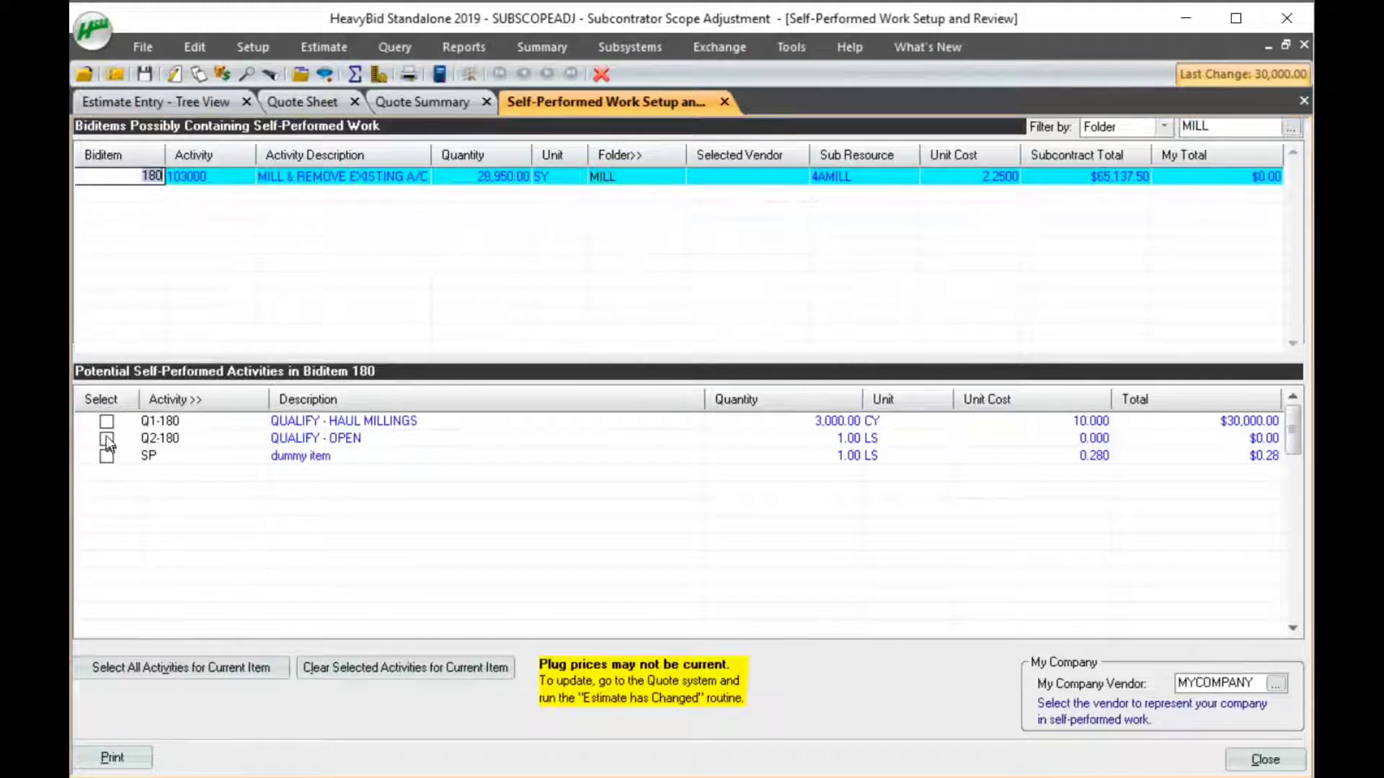
Mark all potential activities in biditem 180 as self-performed work, then close the setup.
{"action": "left_click", "coordinate": [150, 666]}
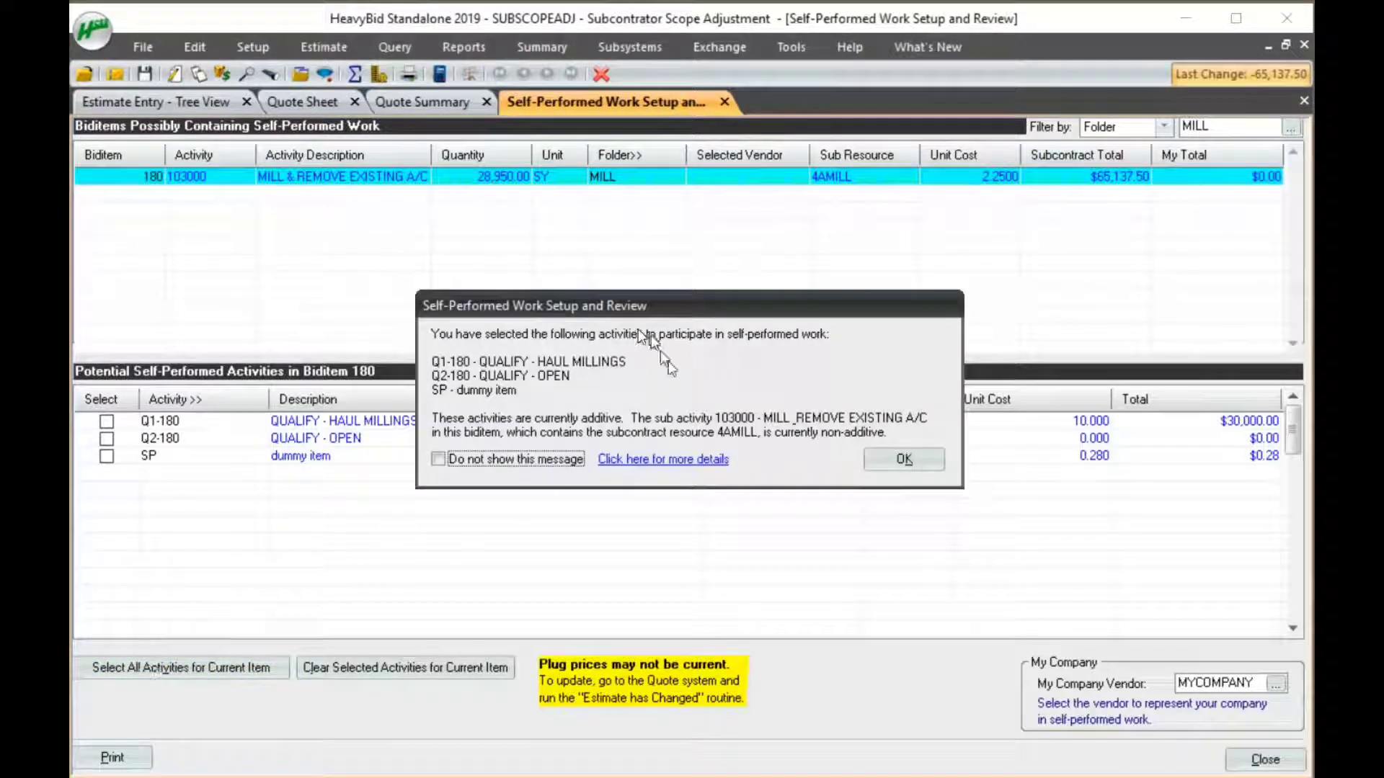
{"action": "left_click", "coordinate": [920, 463]}
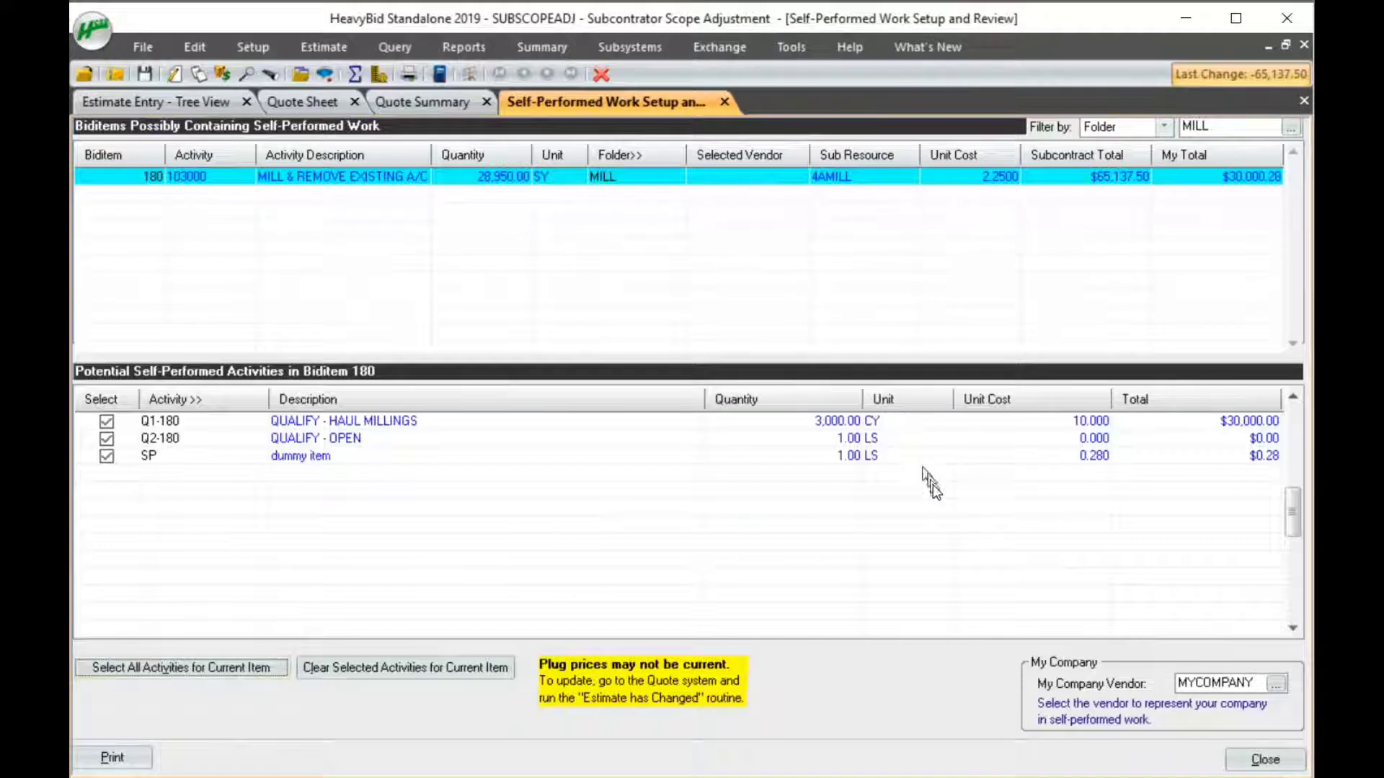
{"action": "left_click", "coordinate": [1265, 759]}
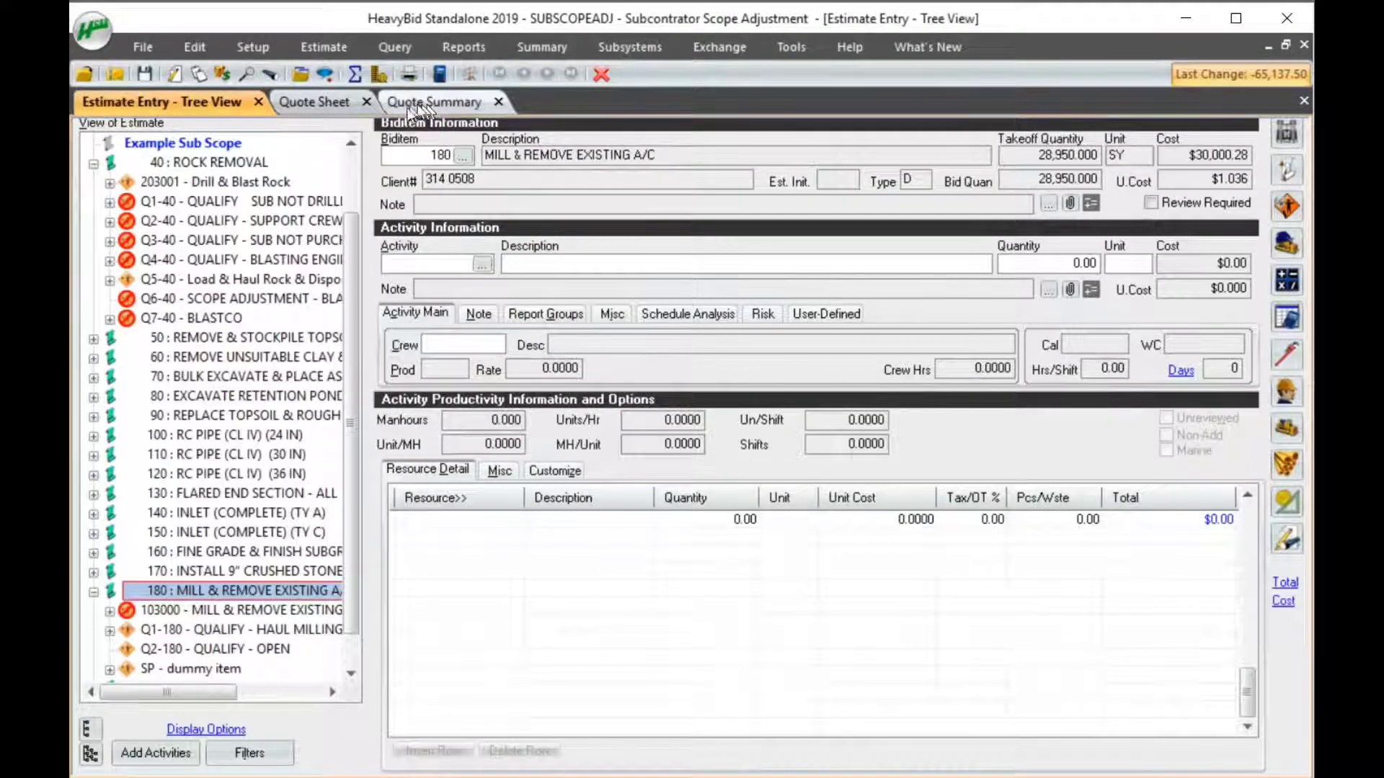
Close the open MILL quote sheet and reopen it from the MILL folder in the quote summary.
{"action": "left_click", "coordinate": [332, 101]}
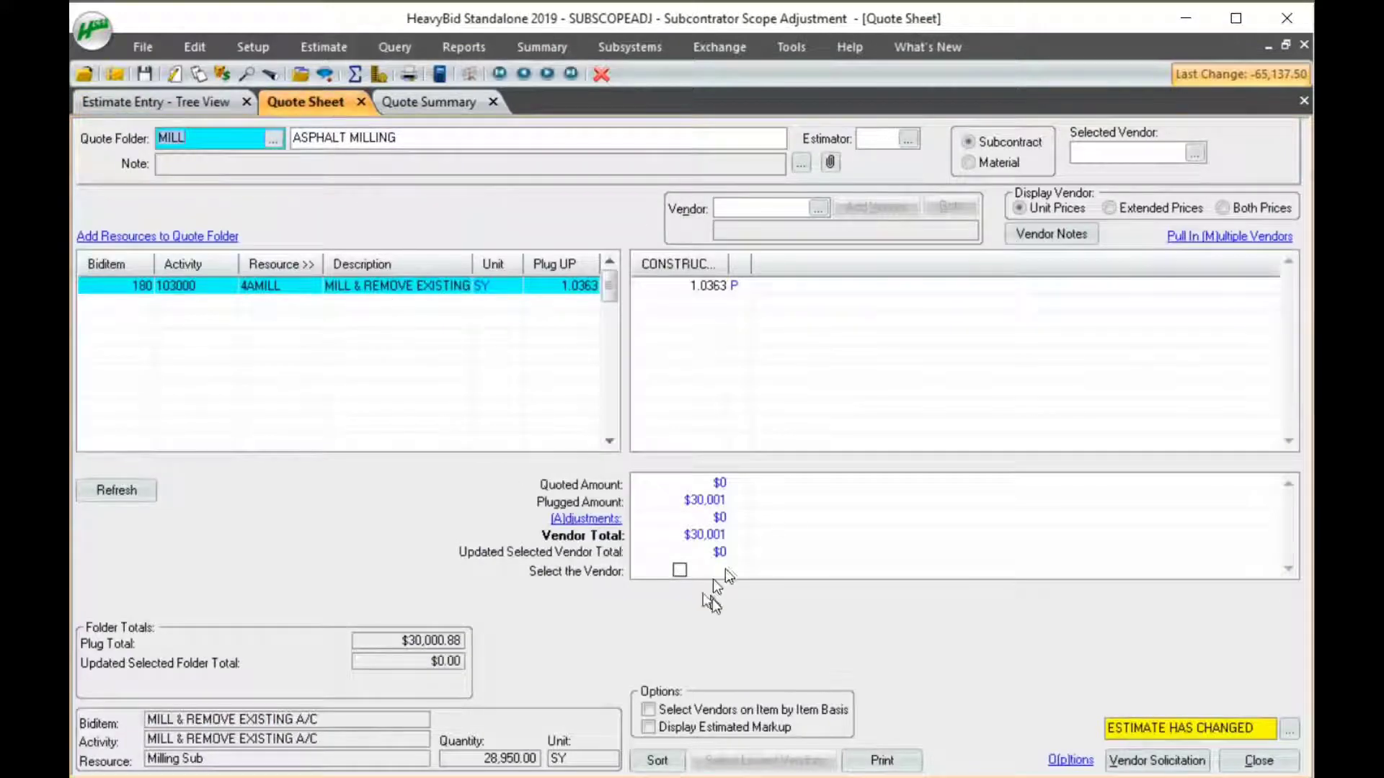
{"action": "left_click", "coordinate": [360, 102]}
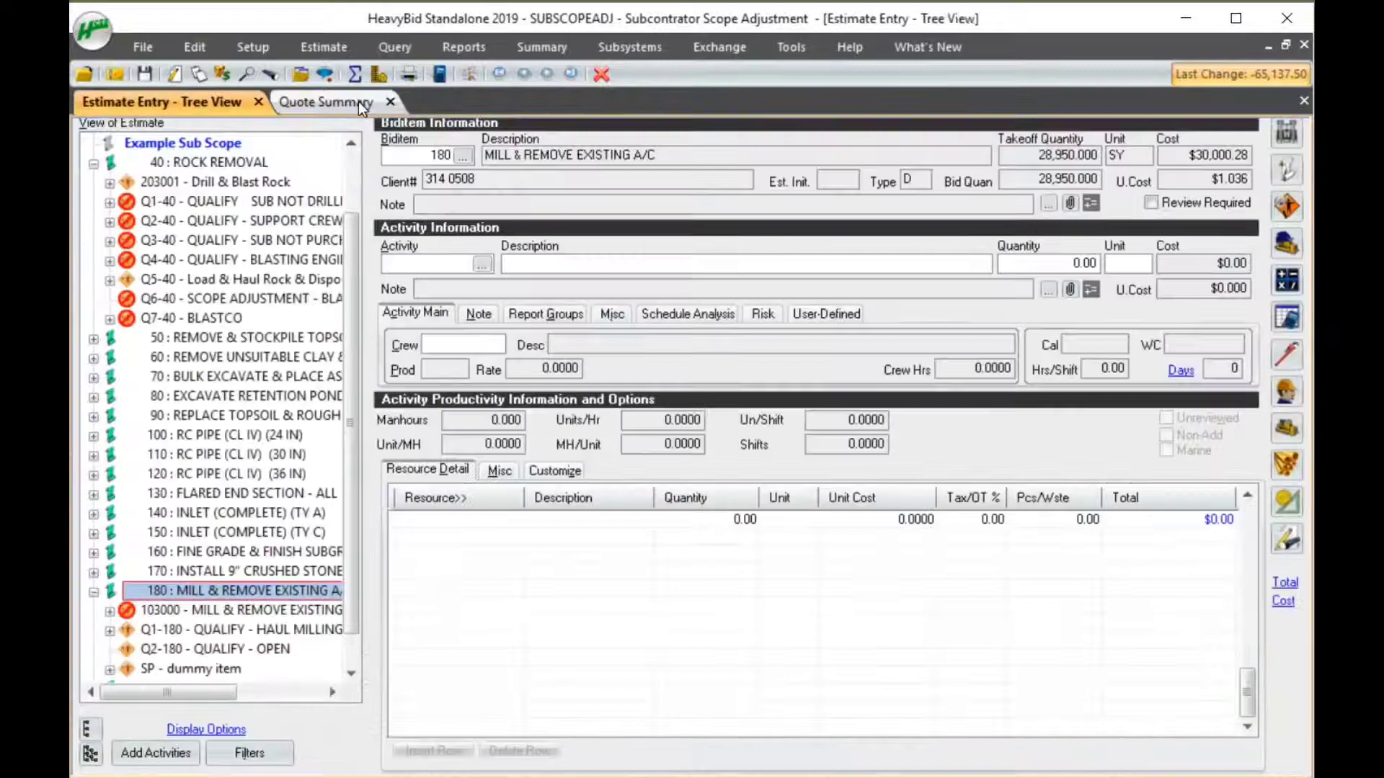
{"action": "left_click", "coordinate": [299, 72]}
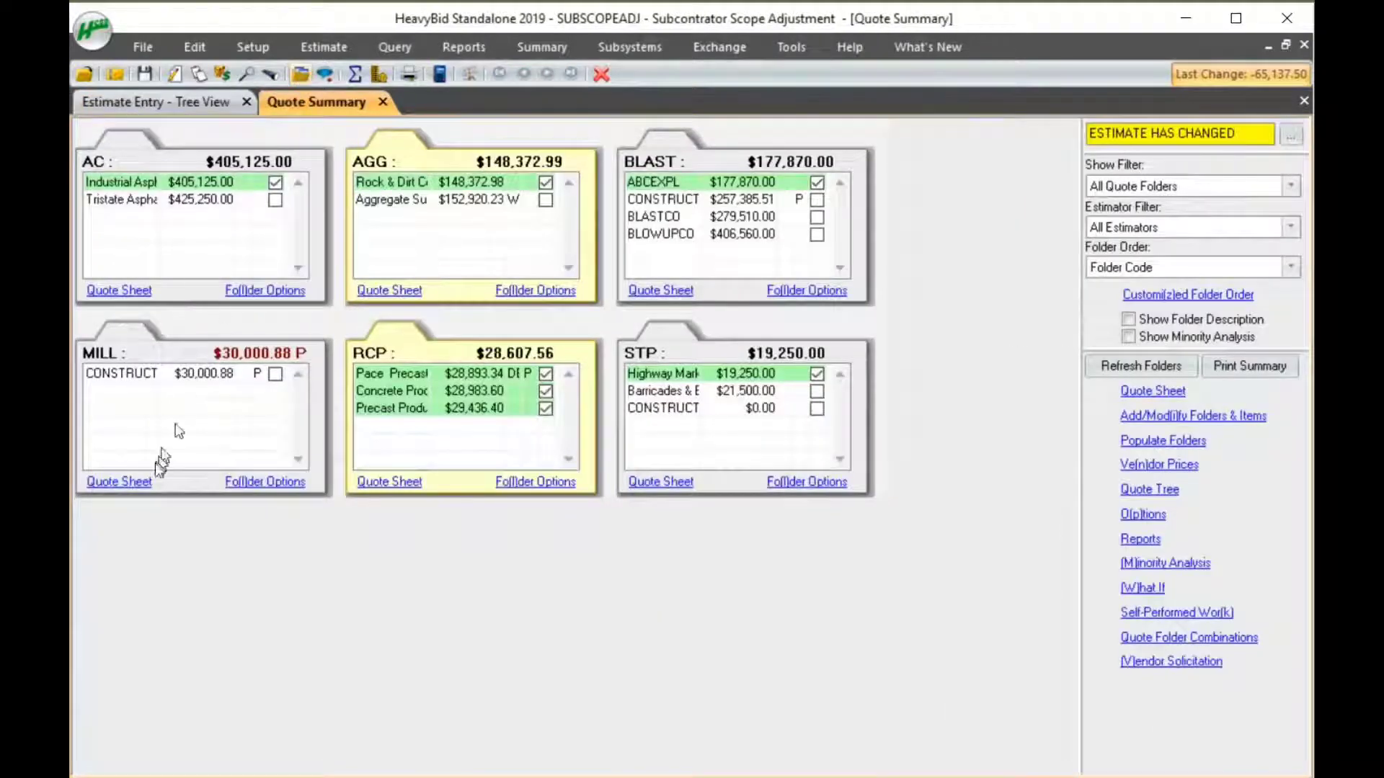
{"action": "left_click", "coordinate": [121, 482]}
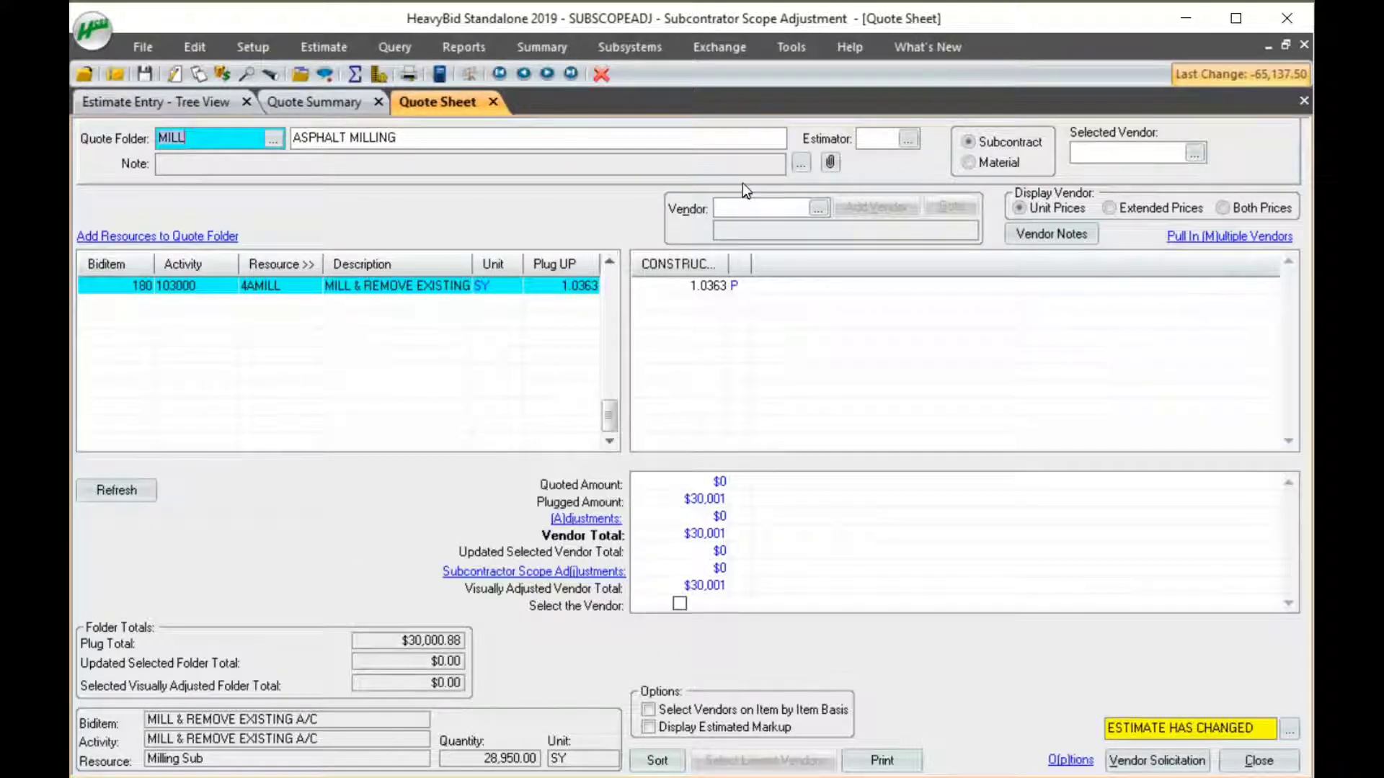
Add vendor MILLIT to the MILL quote sheet with a unit price of 12 for the milling item.
{"action": "left_click", "coordinate": [743, 203]}
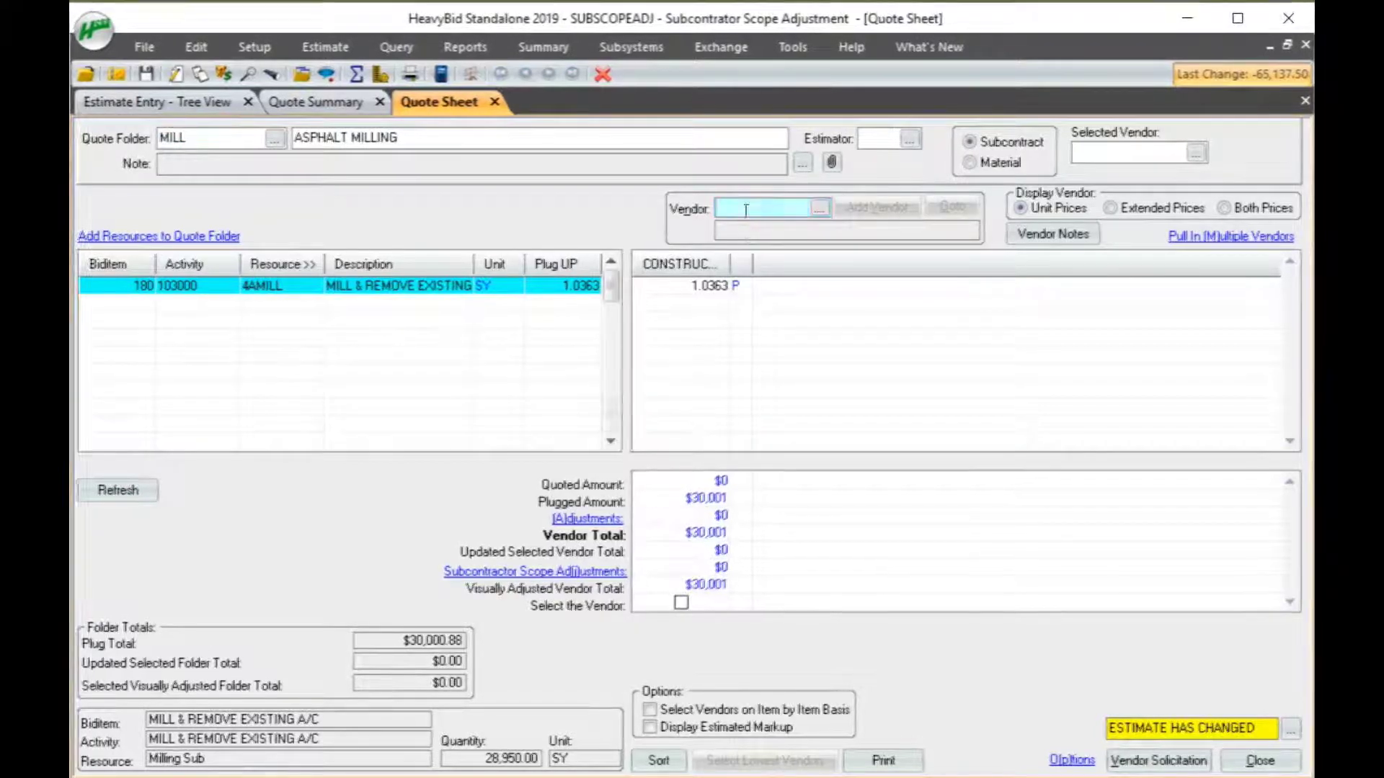
{"action": "type", "text": "MILLIT"}
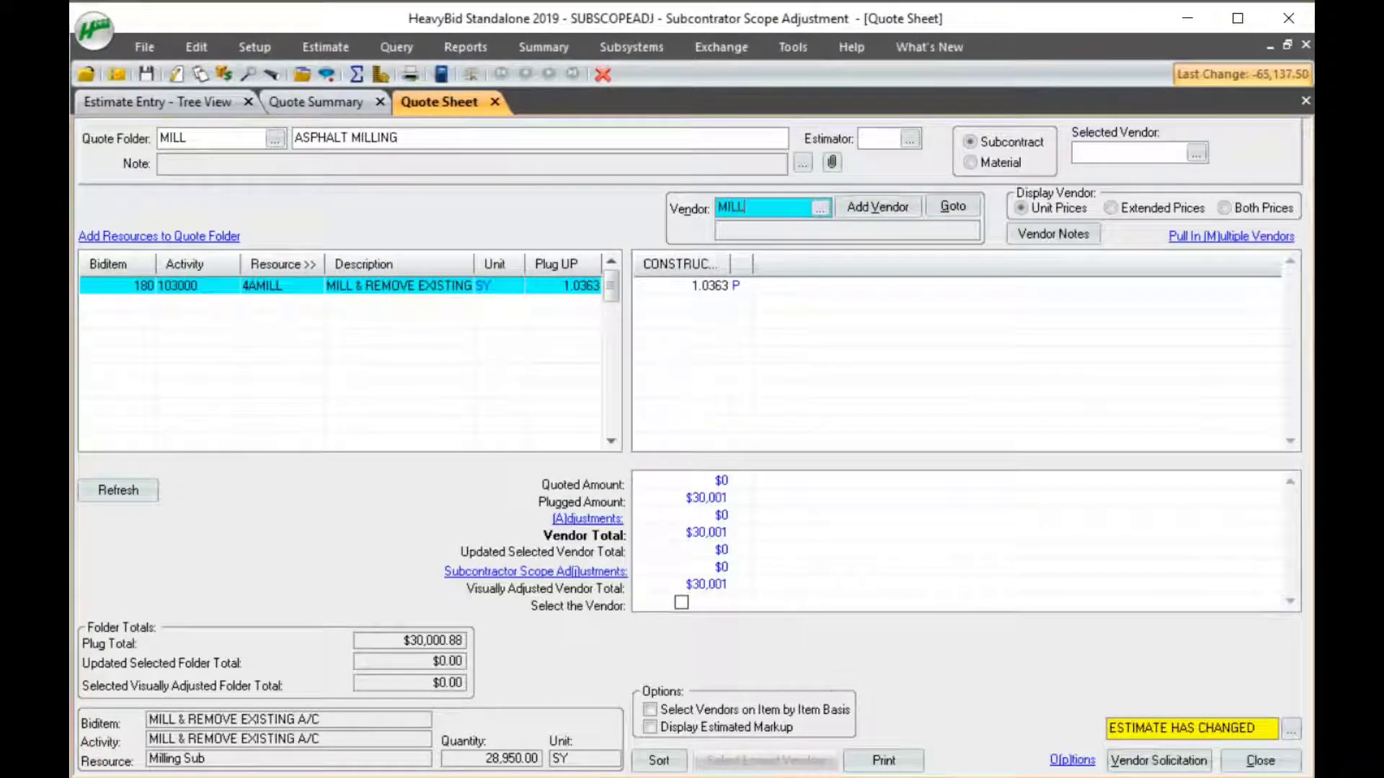
{"action": "left_click", "coordinate": [875, 208]}
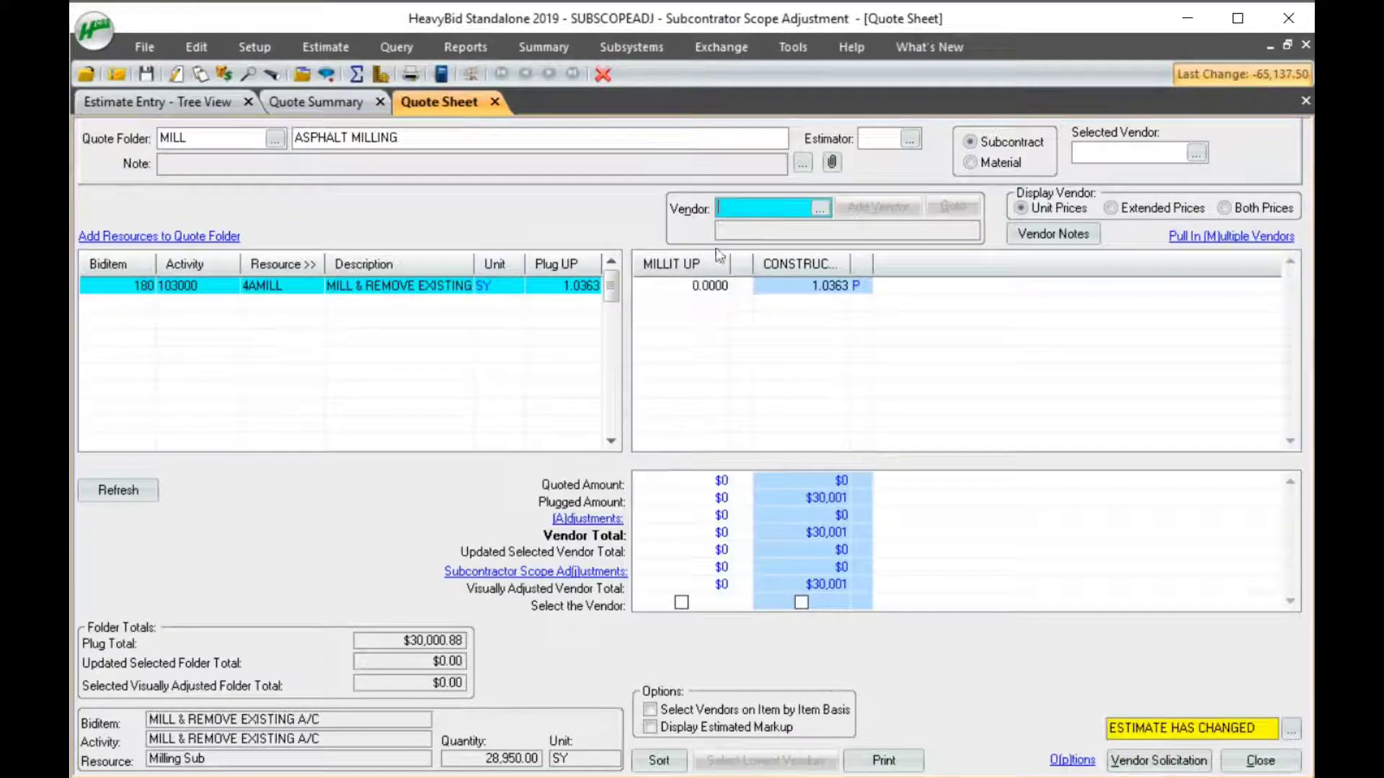
{"action": "left_click", "coordinate": [693, 288]}
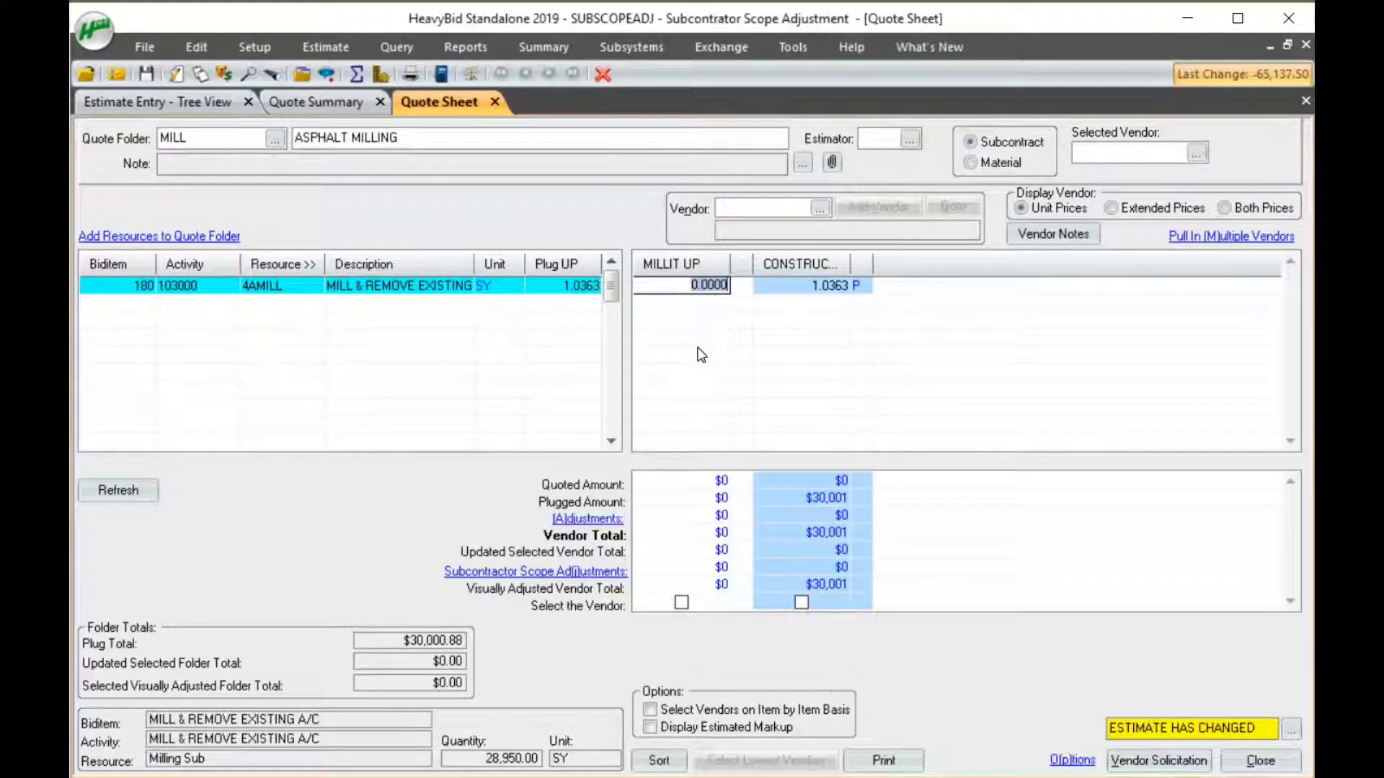
{"action": "type", "text": "12"}
{"action": "key", "text": "Tab"}
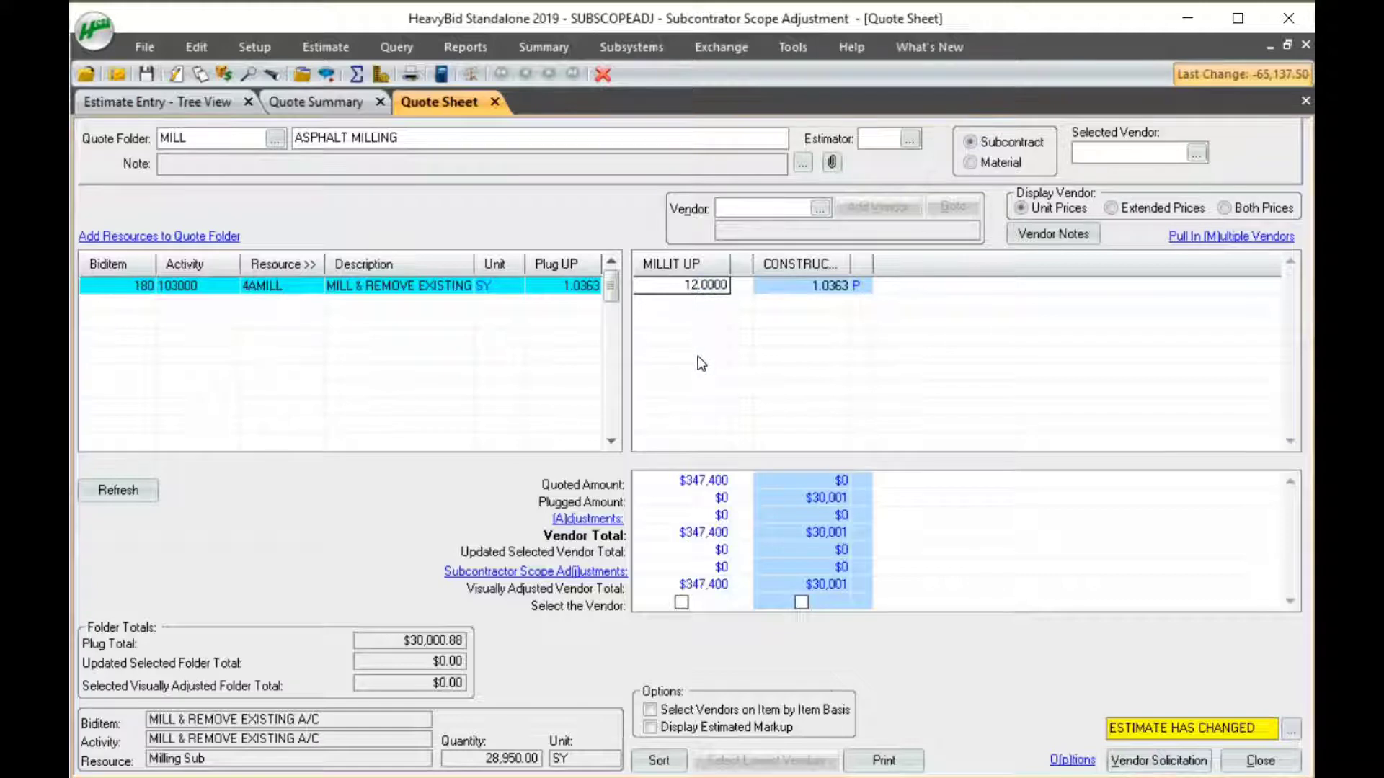
Add vendor MILLAREUS to the MILL quote sheet with a unit price of 8 for the milling item.
{"action": "left_click", "coordinate": [762, 210]}
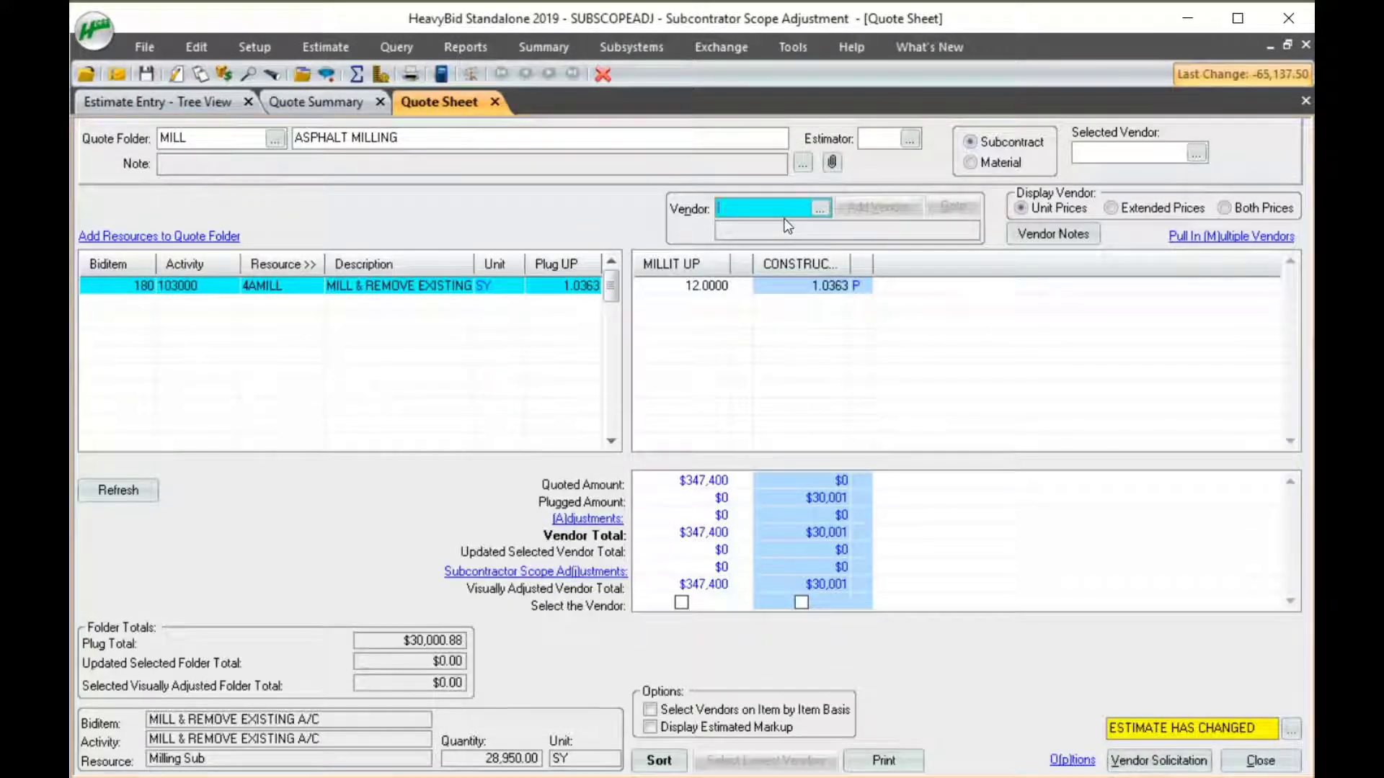
{"action": "type", "text": "MILLAREUS"}
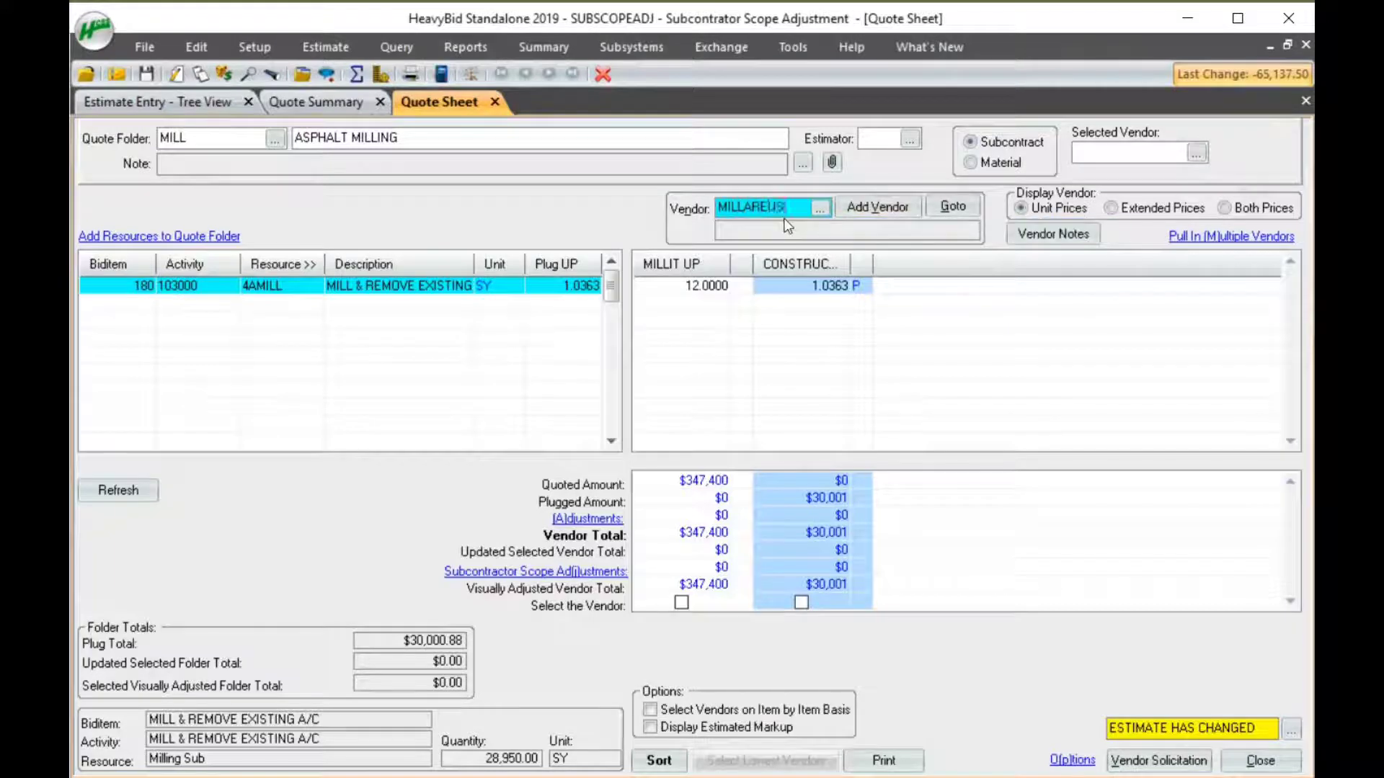
{"action": "left_click", "coordinate": [894, 209]}
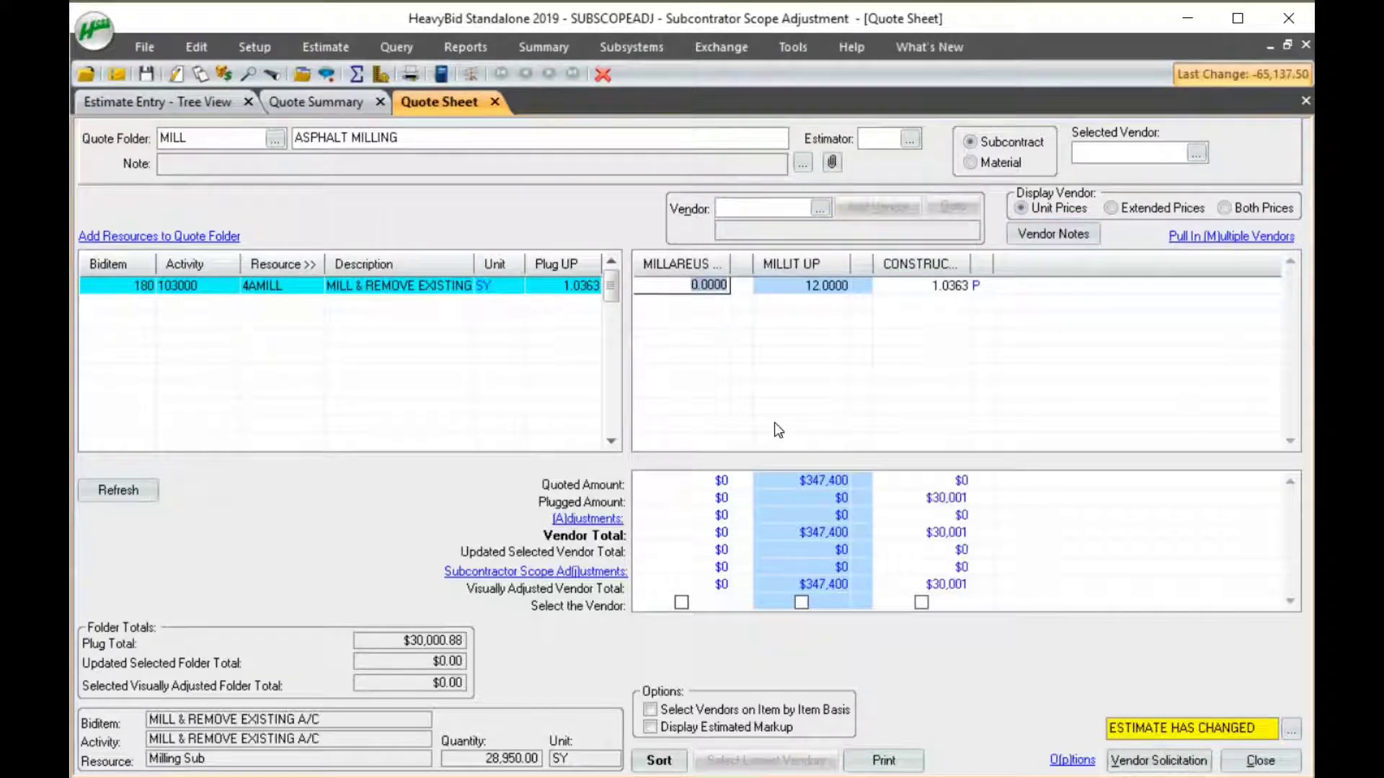
{"action": "type", "text": "8"}
{"action": "key", "text": "Tab"}
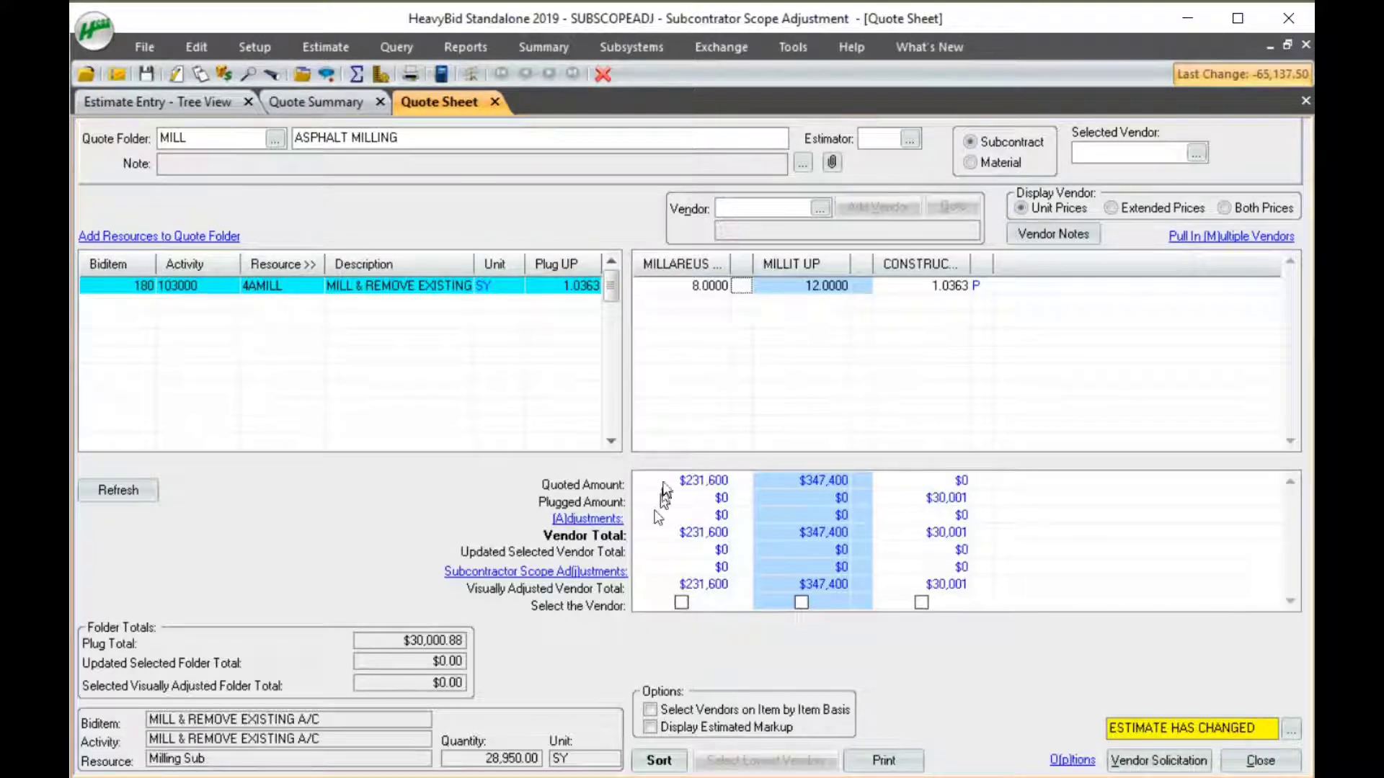
In MILLAREUS's subcontractor scope adjustments, mark activity Q1-180 QUALIFY - HAUL MILLINGS as not included.
{"action": "left_click", "coordinate": [684, 287]}
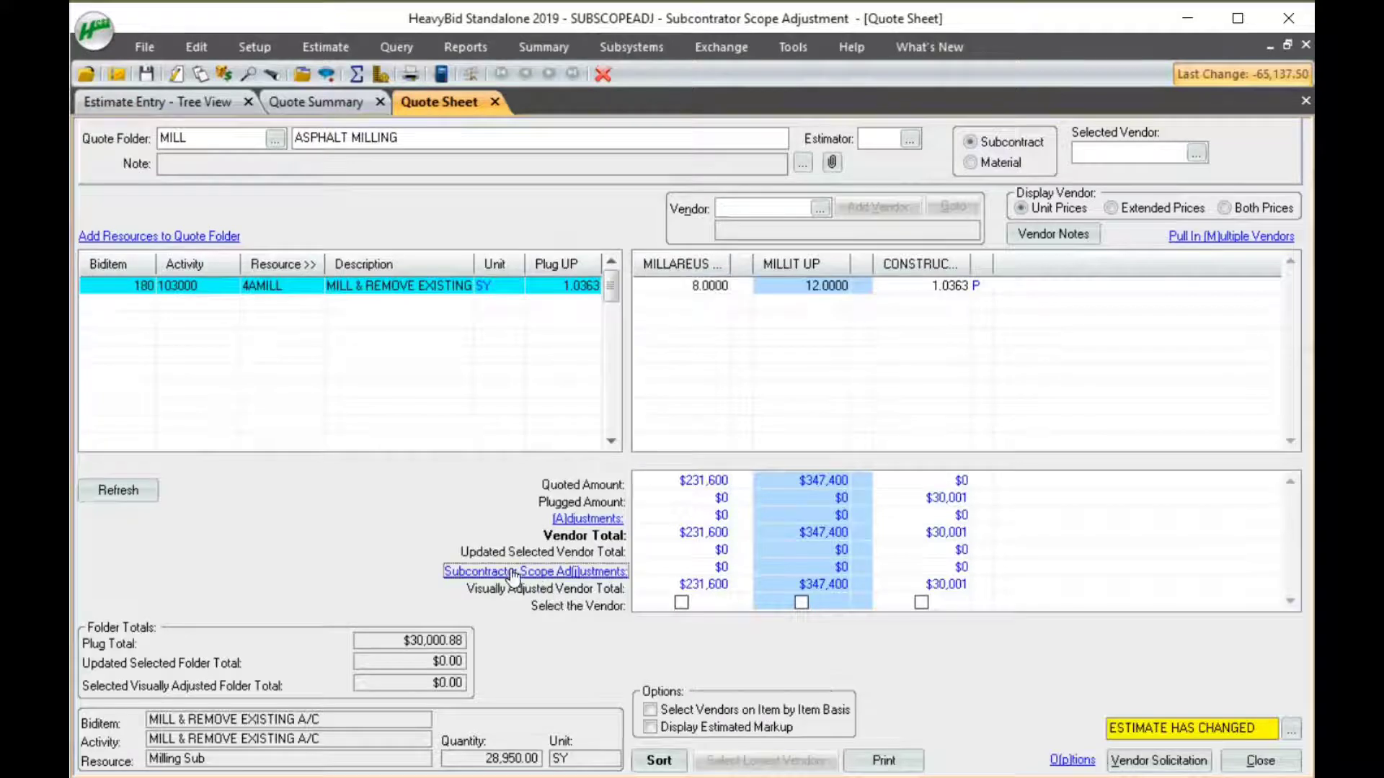
{"action": "left_click", "coordinate": [527, 572]}
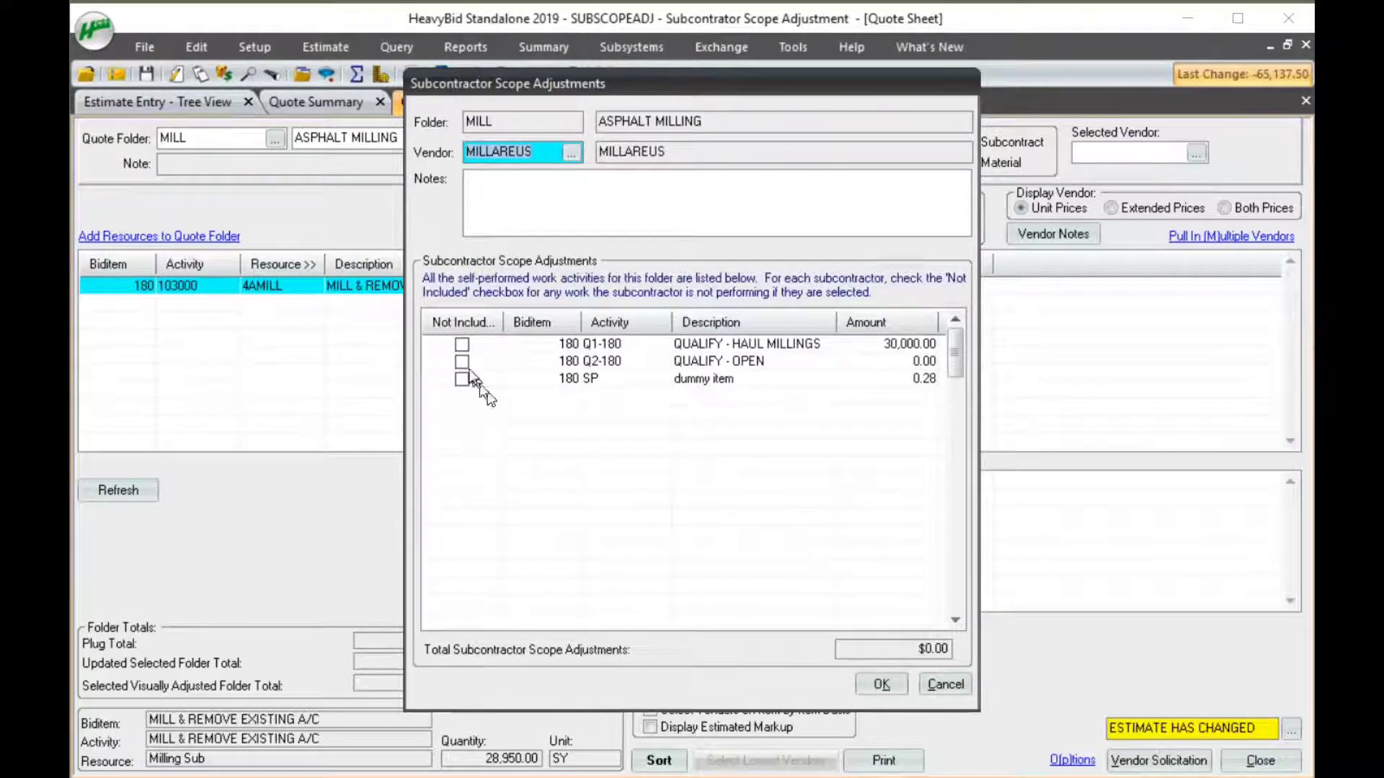
{"action": "left_click", "coordinate": [463, 345]}
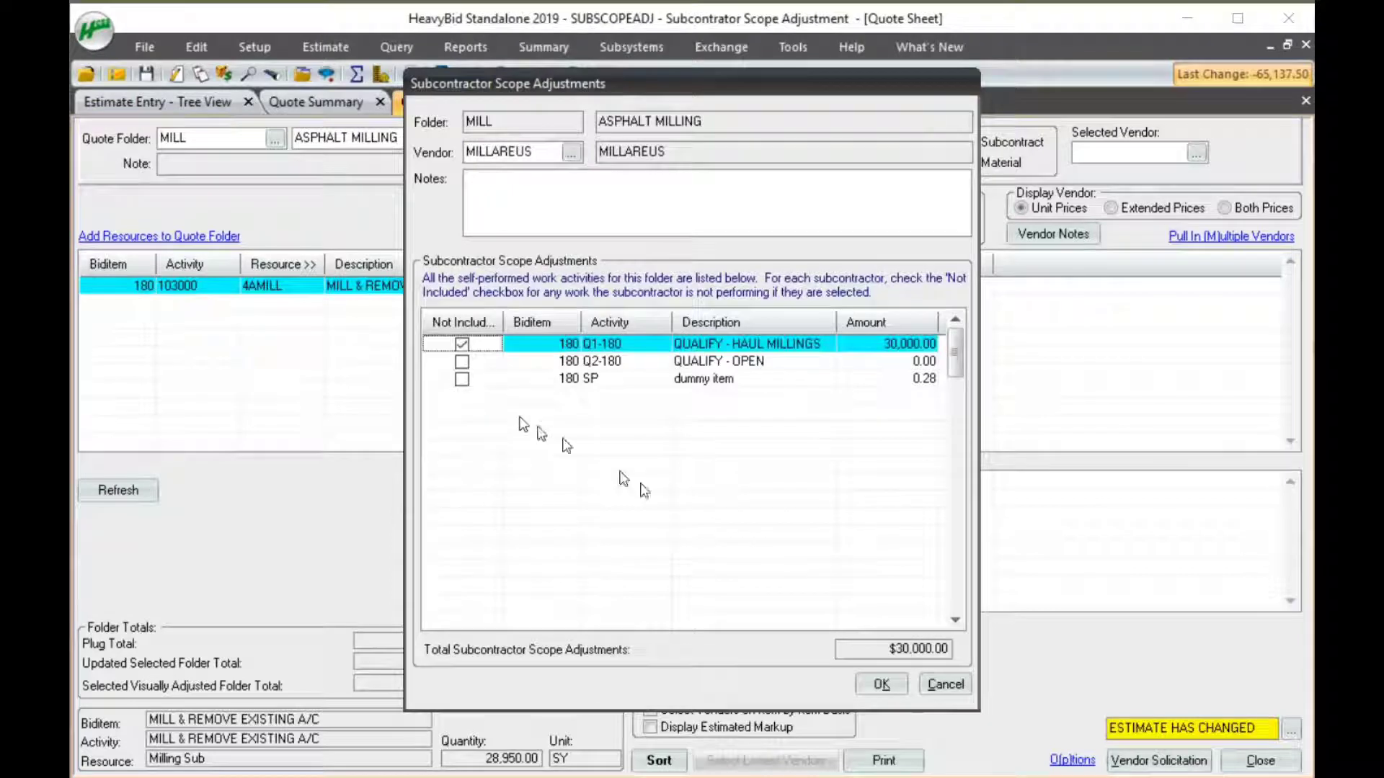
{"action": "left_click", "coordinate": [880, 684]}
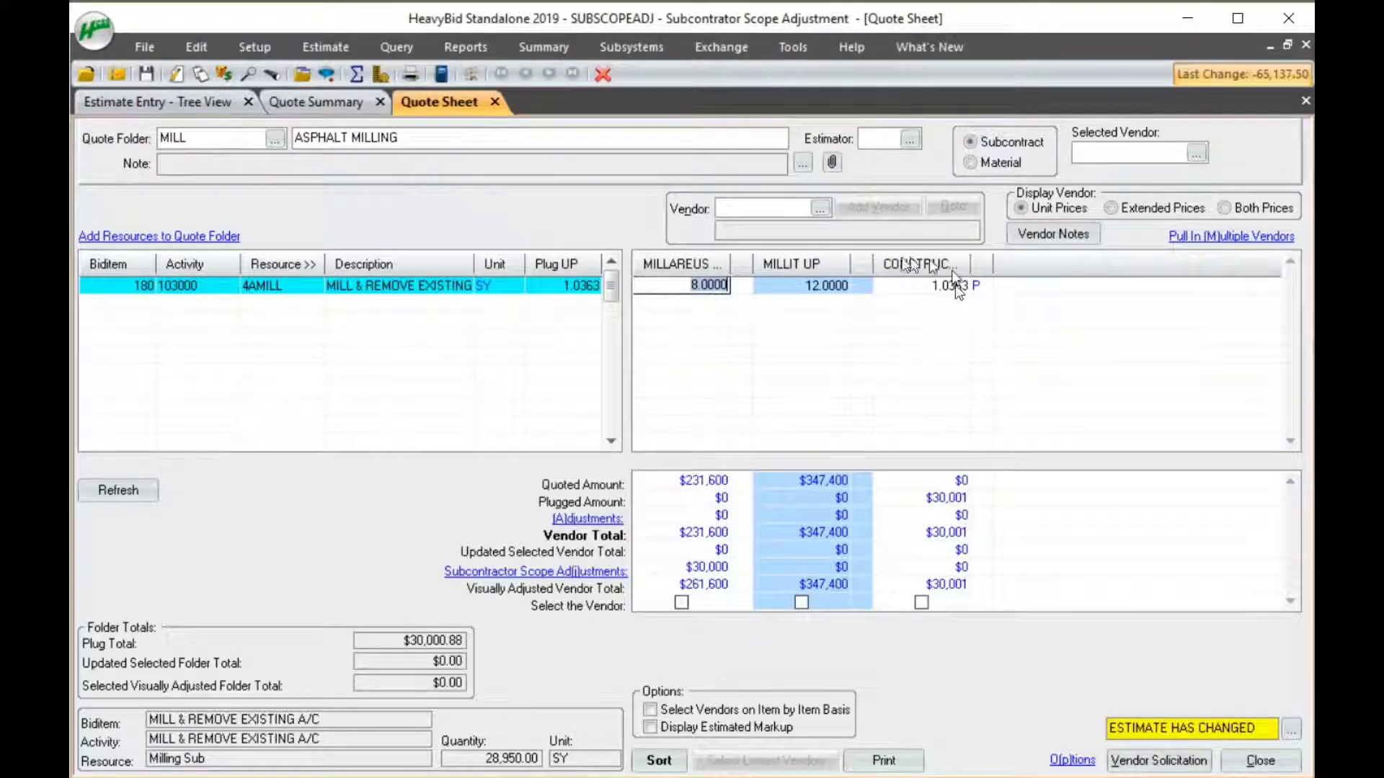
Select MILLAREUS as the vendor for the MILL folder and update the estimate with its prices.
{"action": "left_click", "coordinate": [682, 603]}
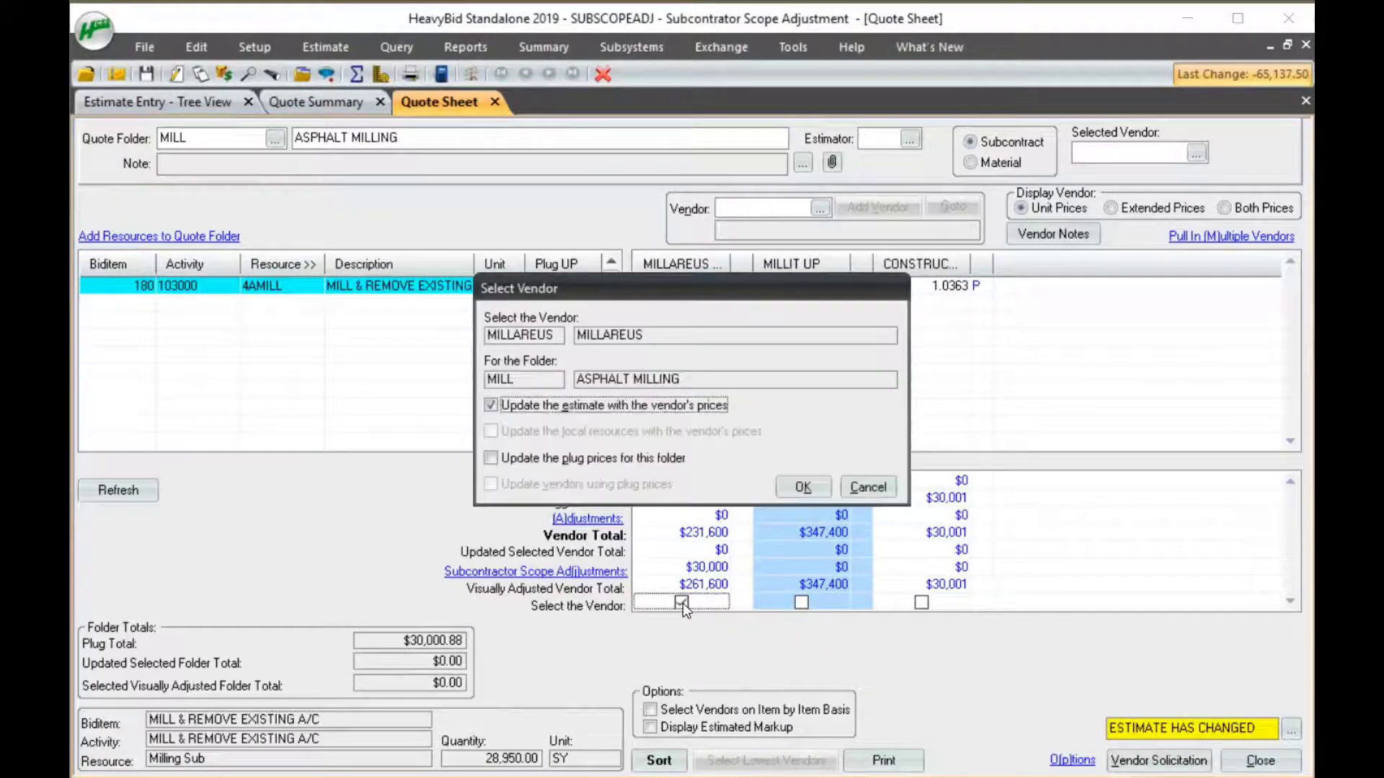
{"action": "left_click", "coordinate": [811, 489]}
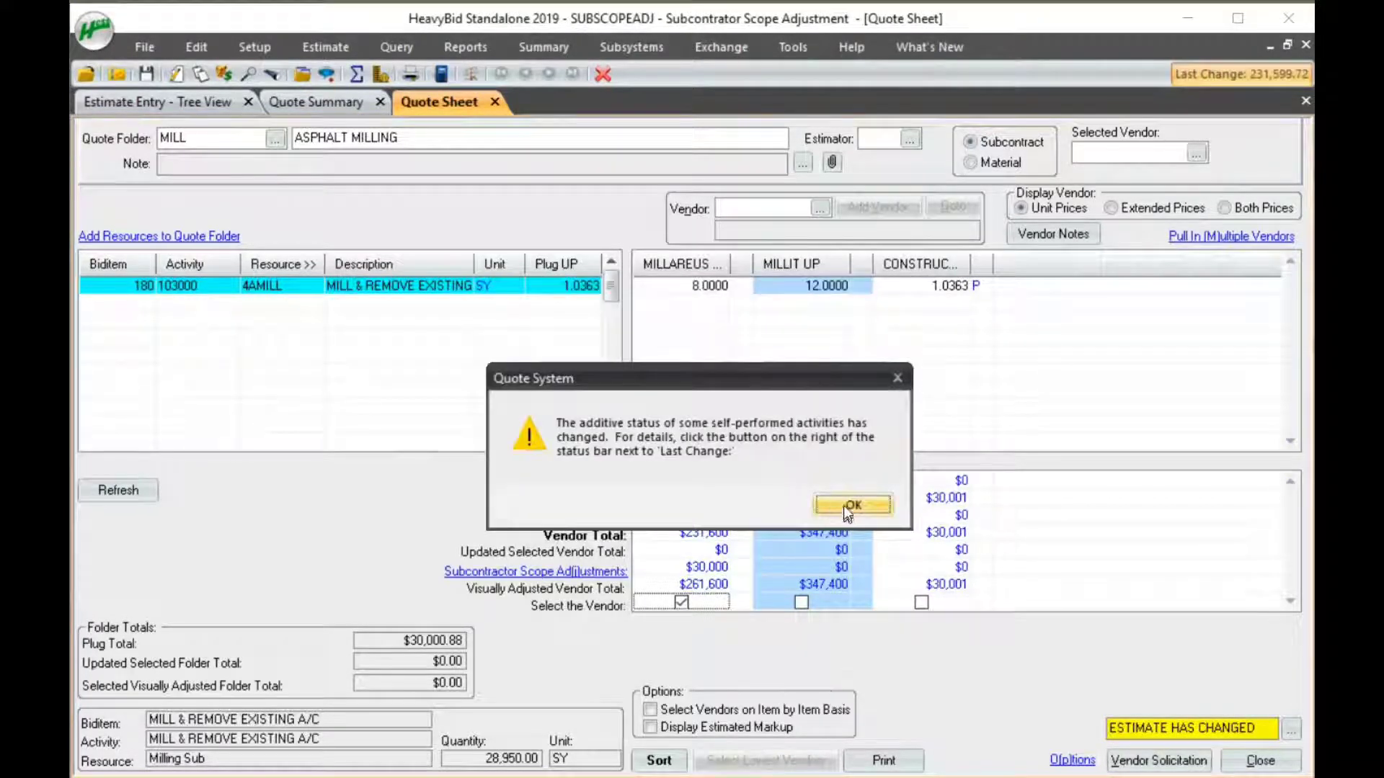
{"action": "left_click", "coordinate": [848, 507]}
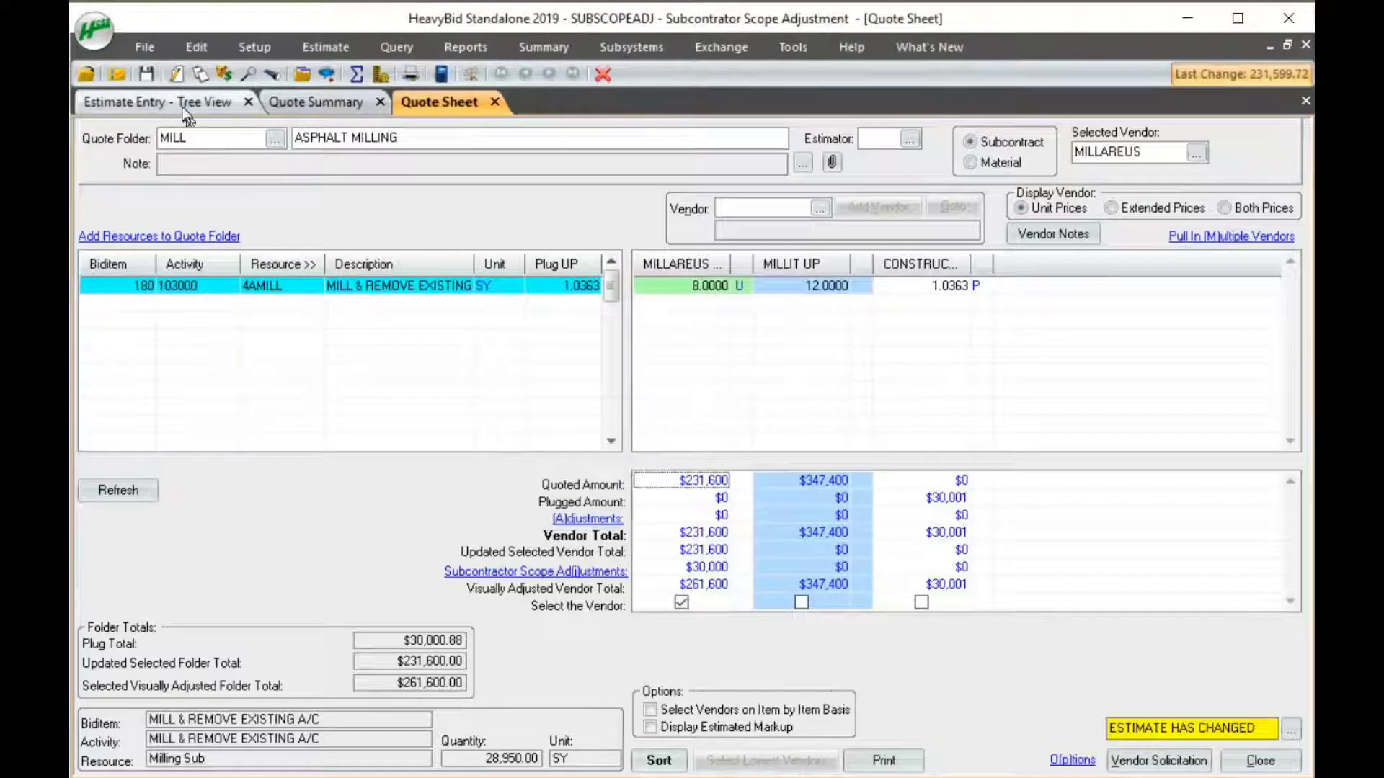
Review activities Q1-180 and Q2-180 under biditem 180 in the estimate, then return to the MILL quote sheet.
{"action": "left_click", "coordinate": [186, 108]}
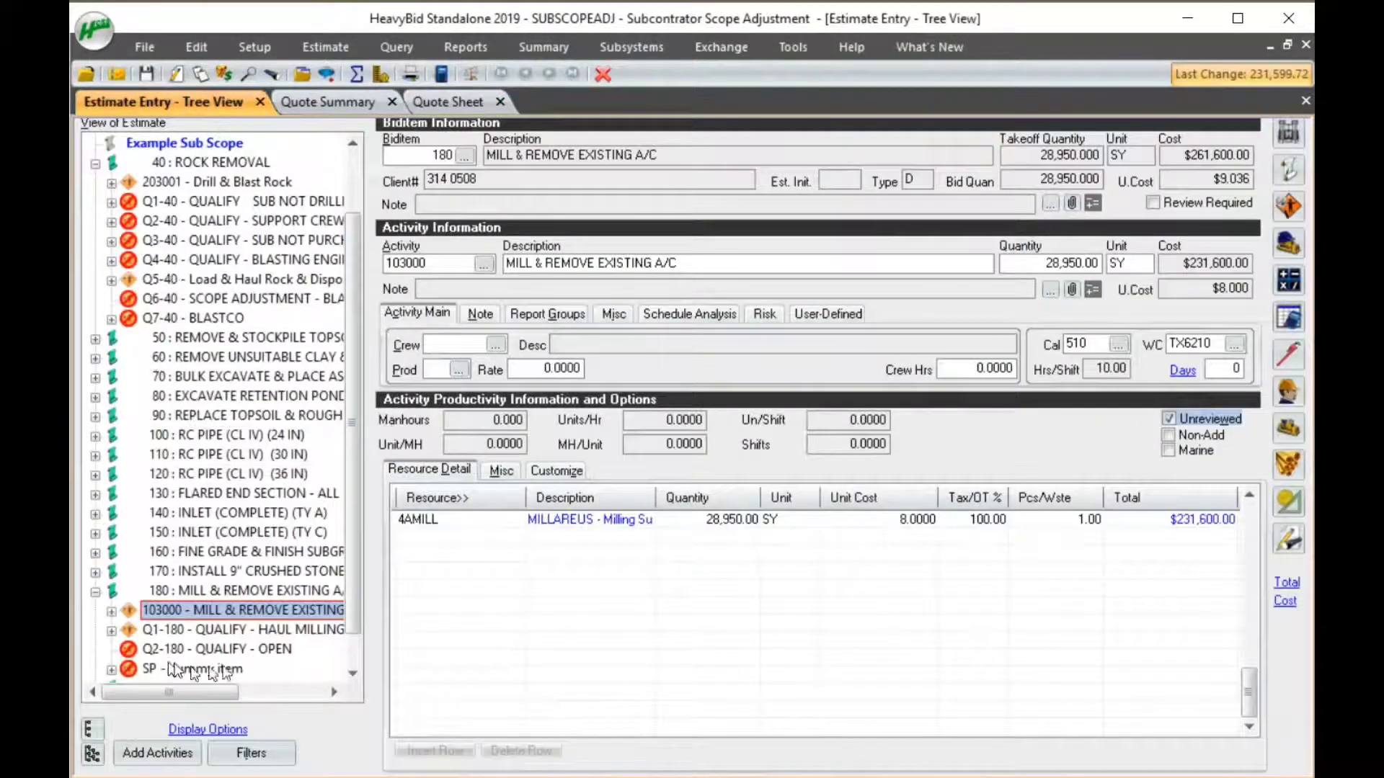
{"action": "left_click", "coordinate": [249, 633]}
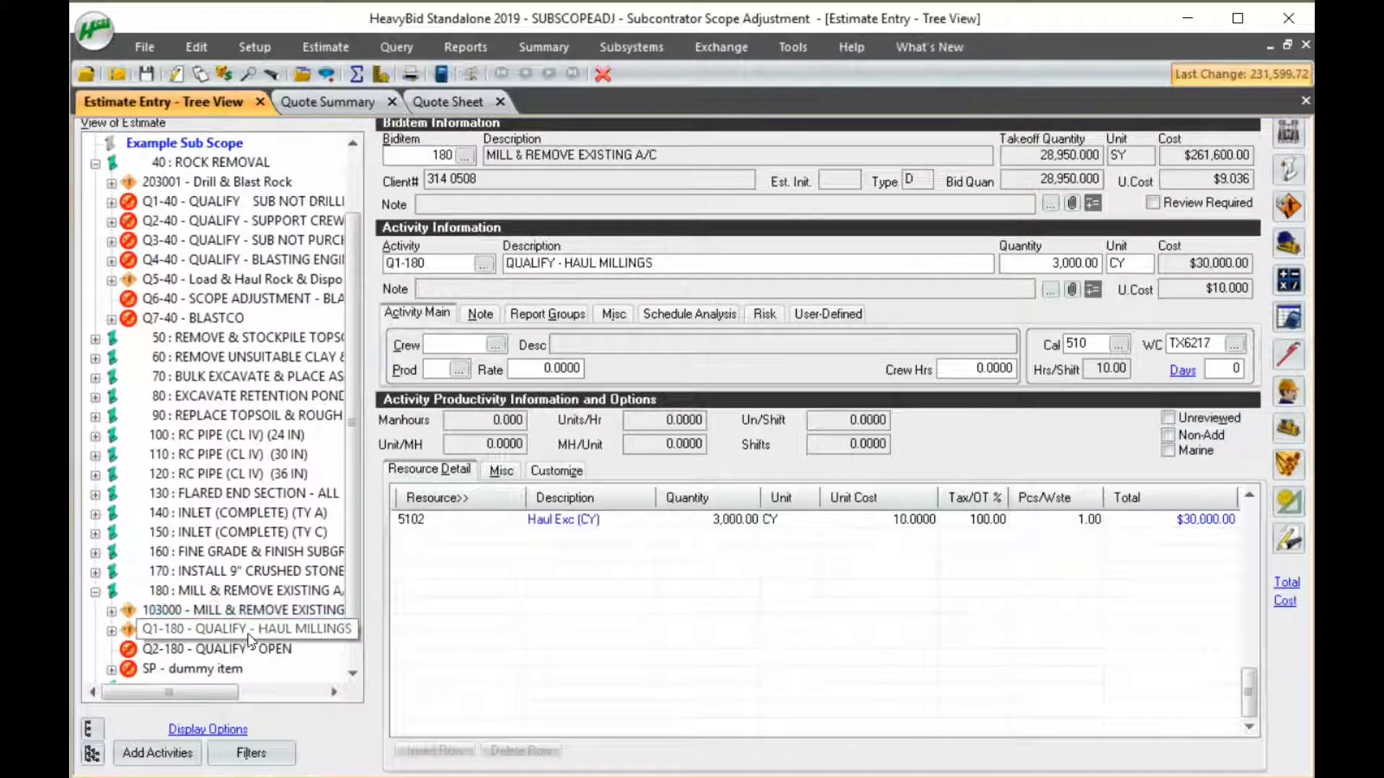
{"action": "left_click", "coordinate": [254, 651]}
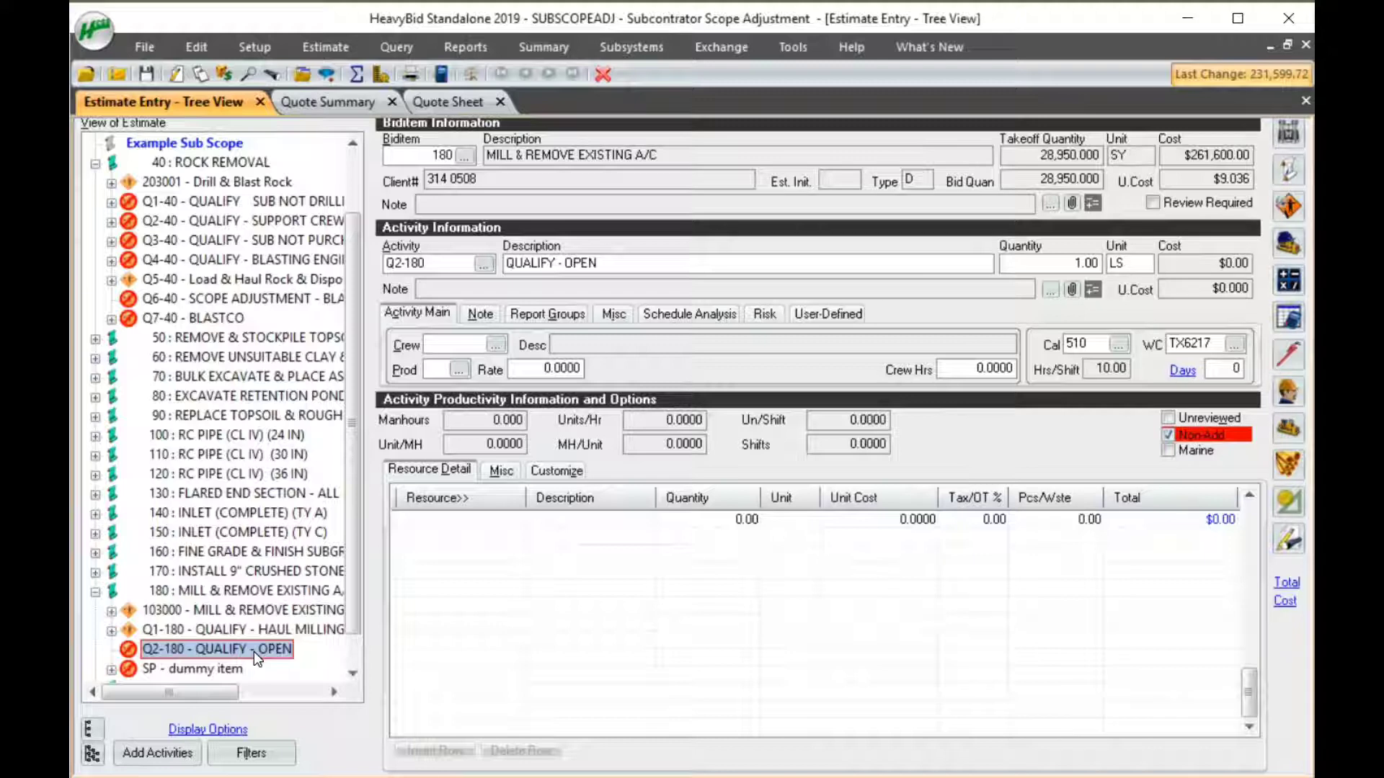
{"action": "left_click", "coordinate": [447, 101]}
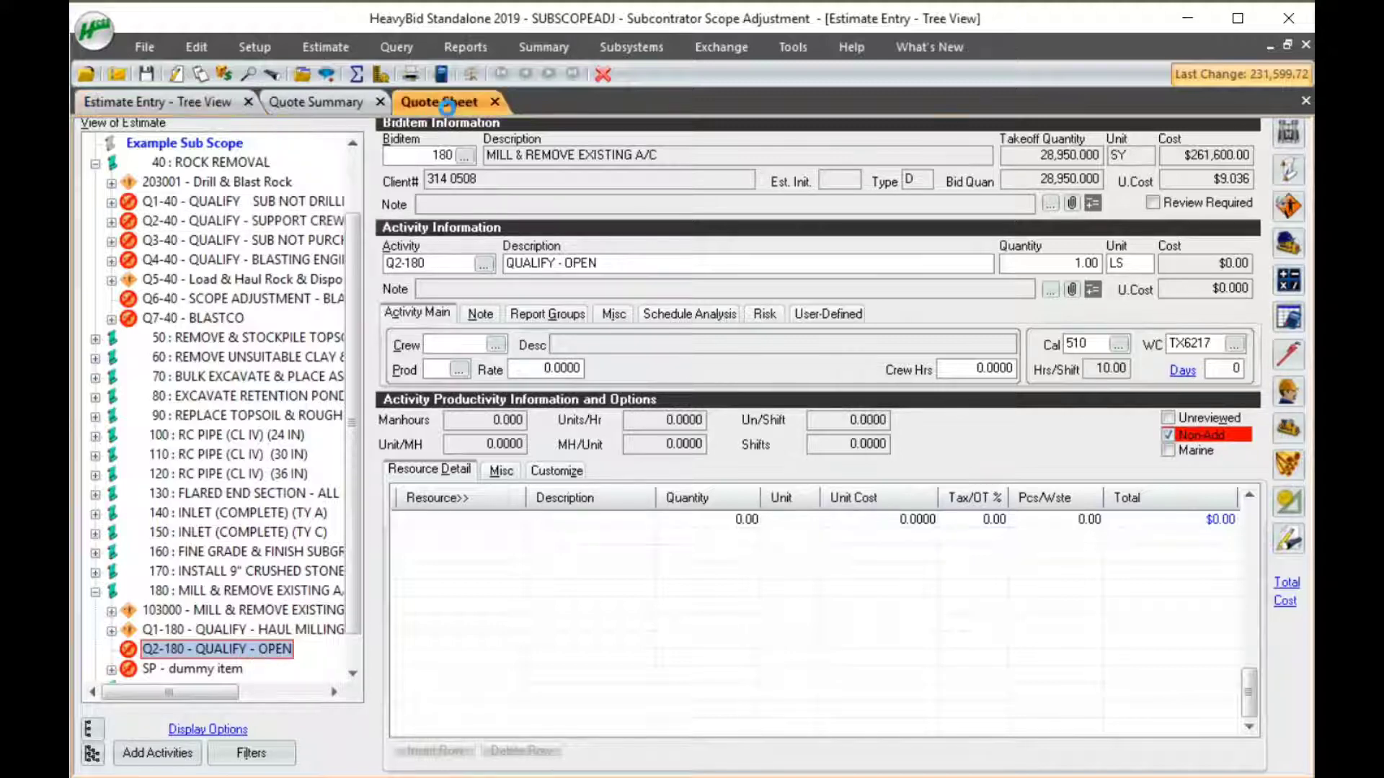